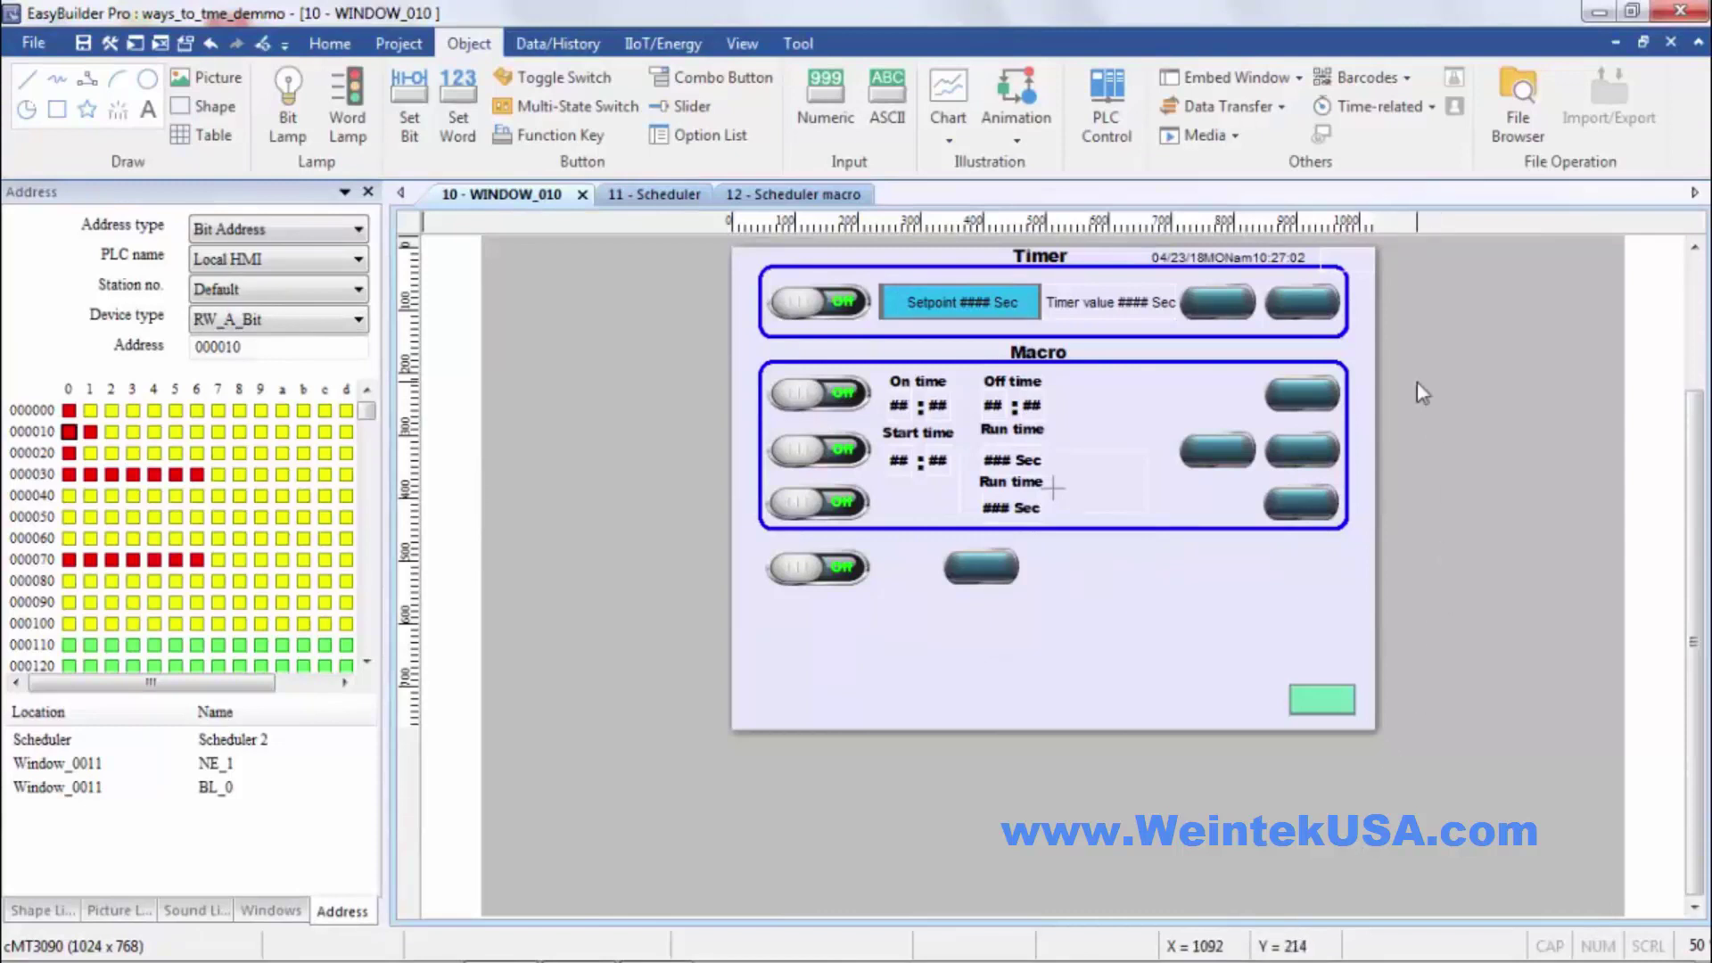
Step: Open Scheduler 1 and check its daily 1:10:00 to 2:10:00 schedule turning LB 41 ON
left_click(1362, 105)
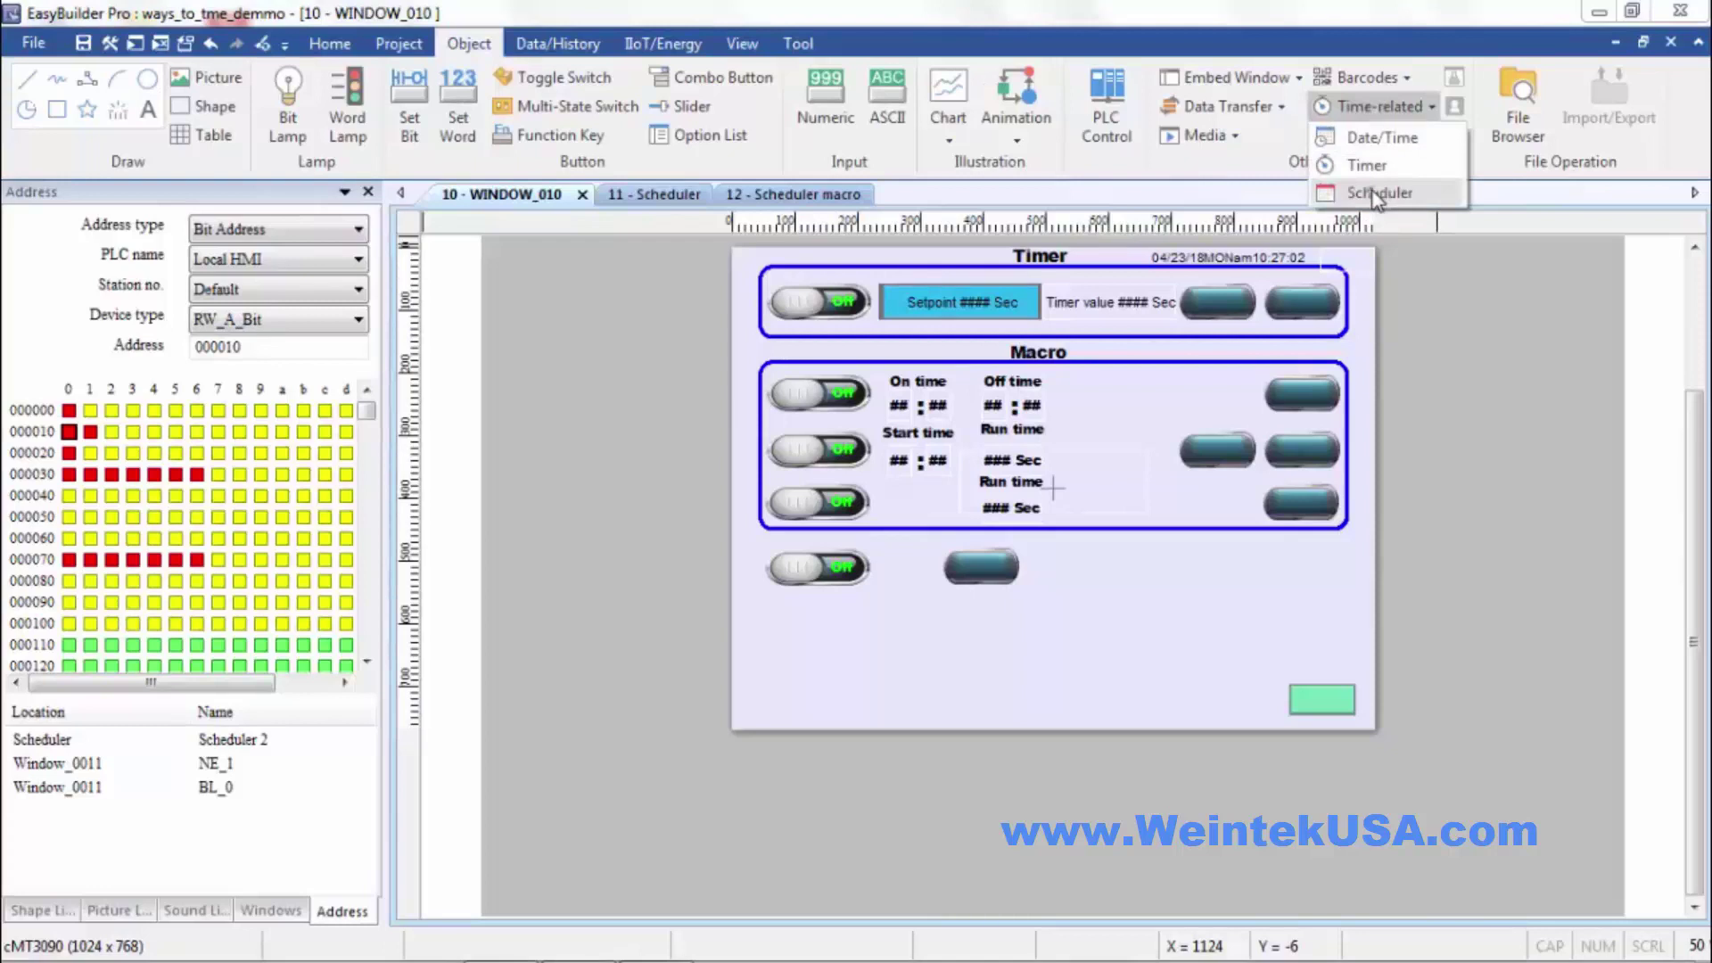
left_click(1378, 194)
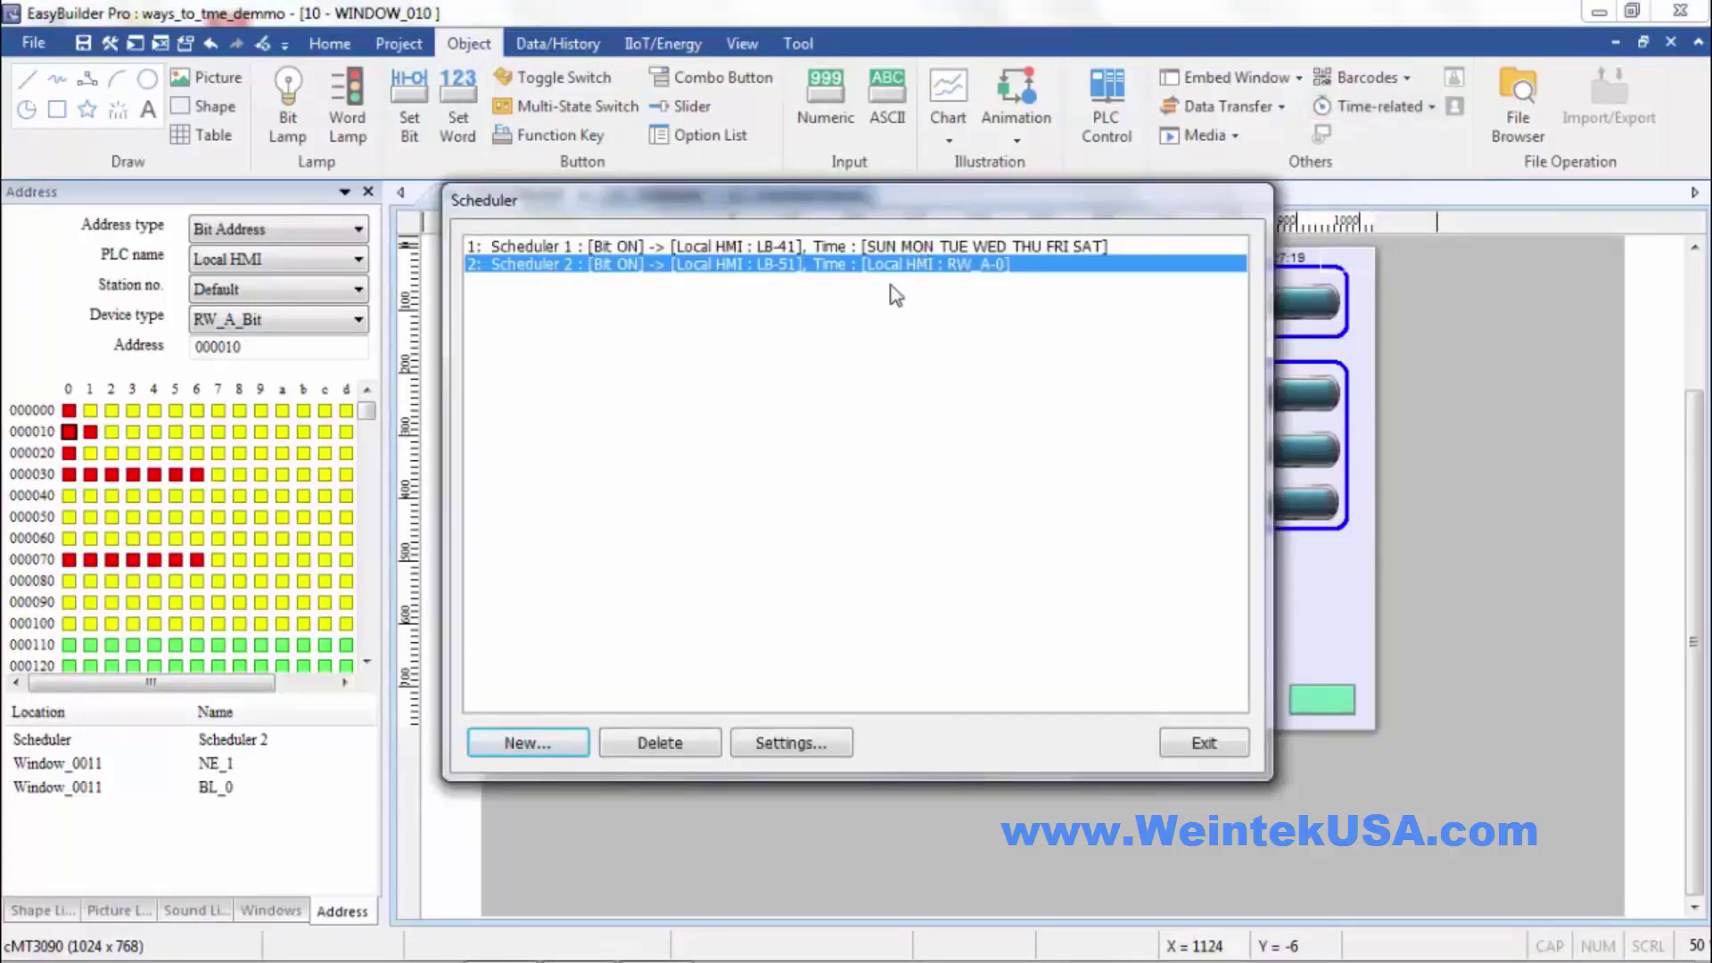
double_click(839, 247)
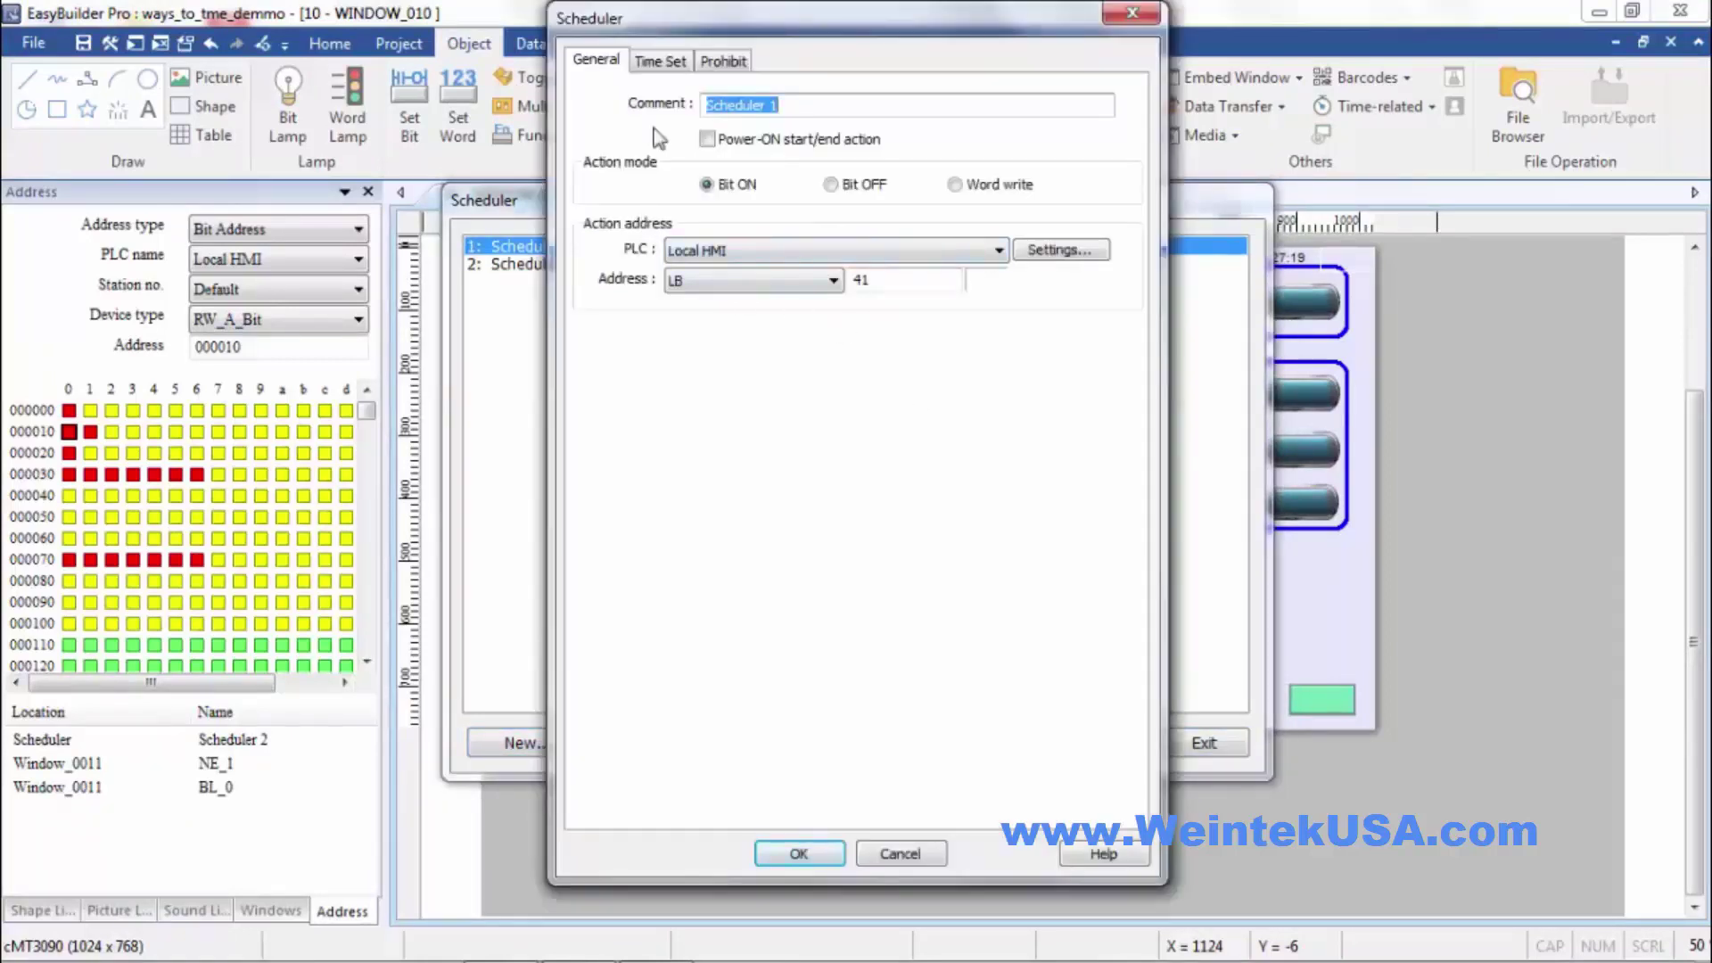
key("ctrl+Tab")
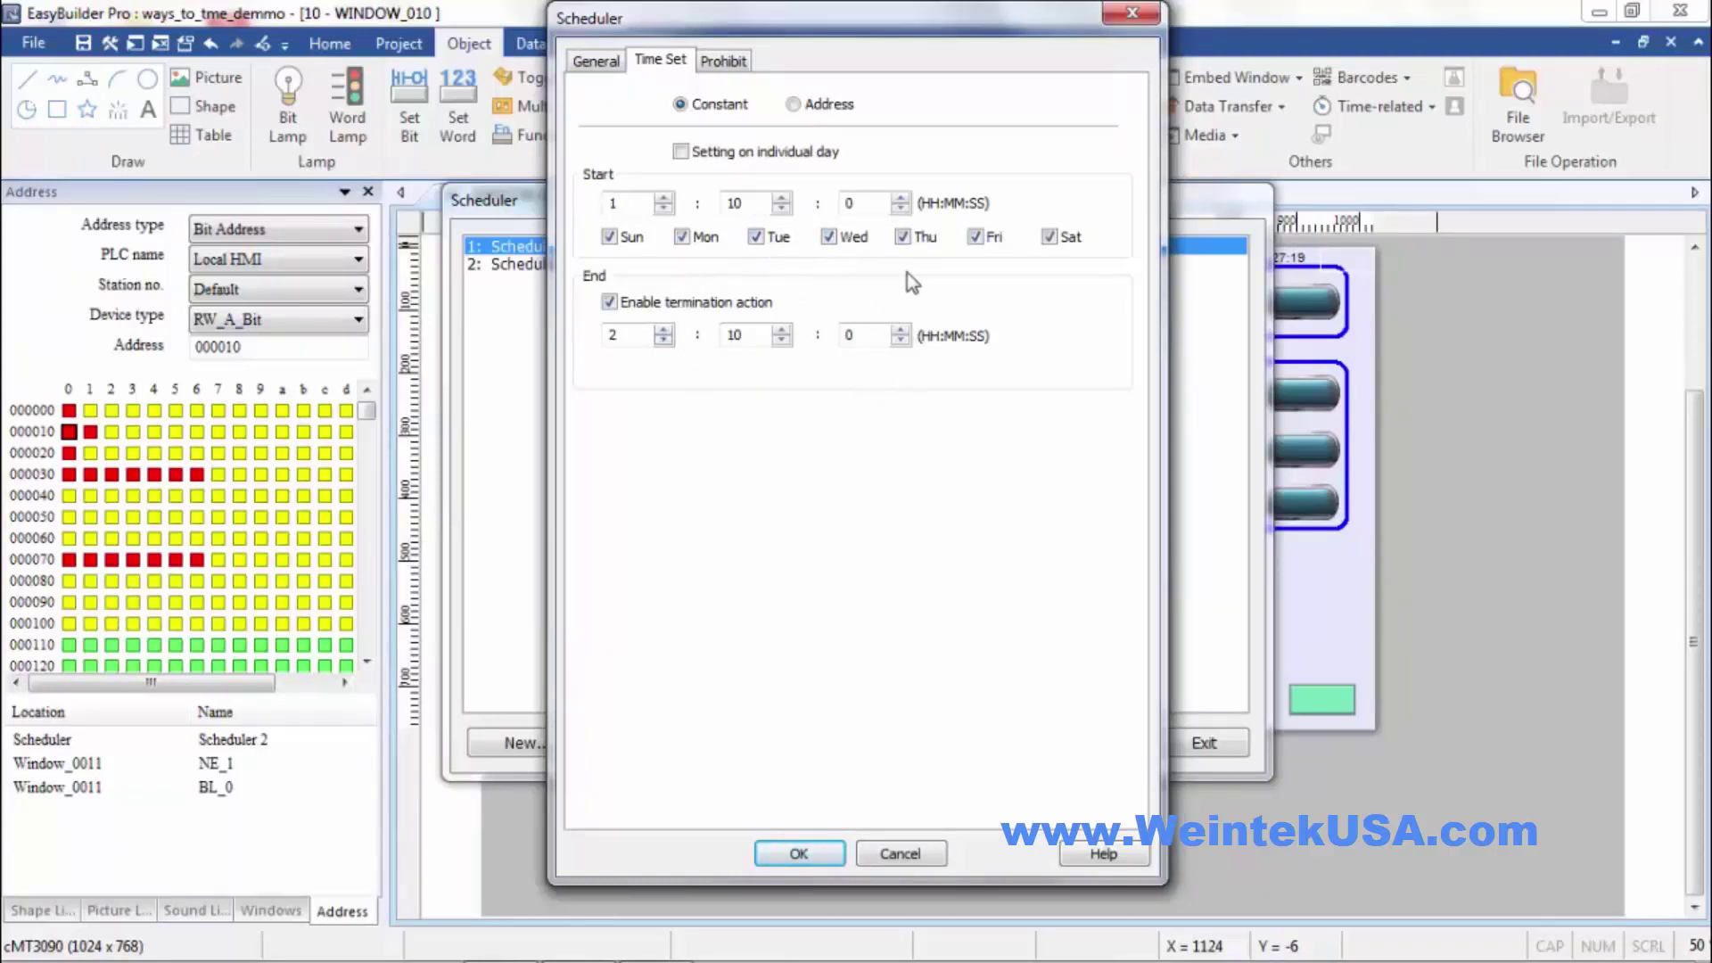
Step: Review Scheduler 1's prohibit condition, active while LB 40 is ON, then return to General
left_click(722, 64)
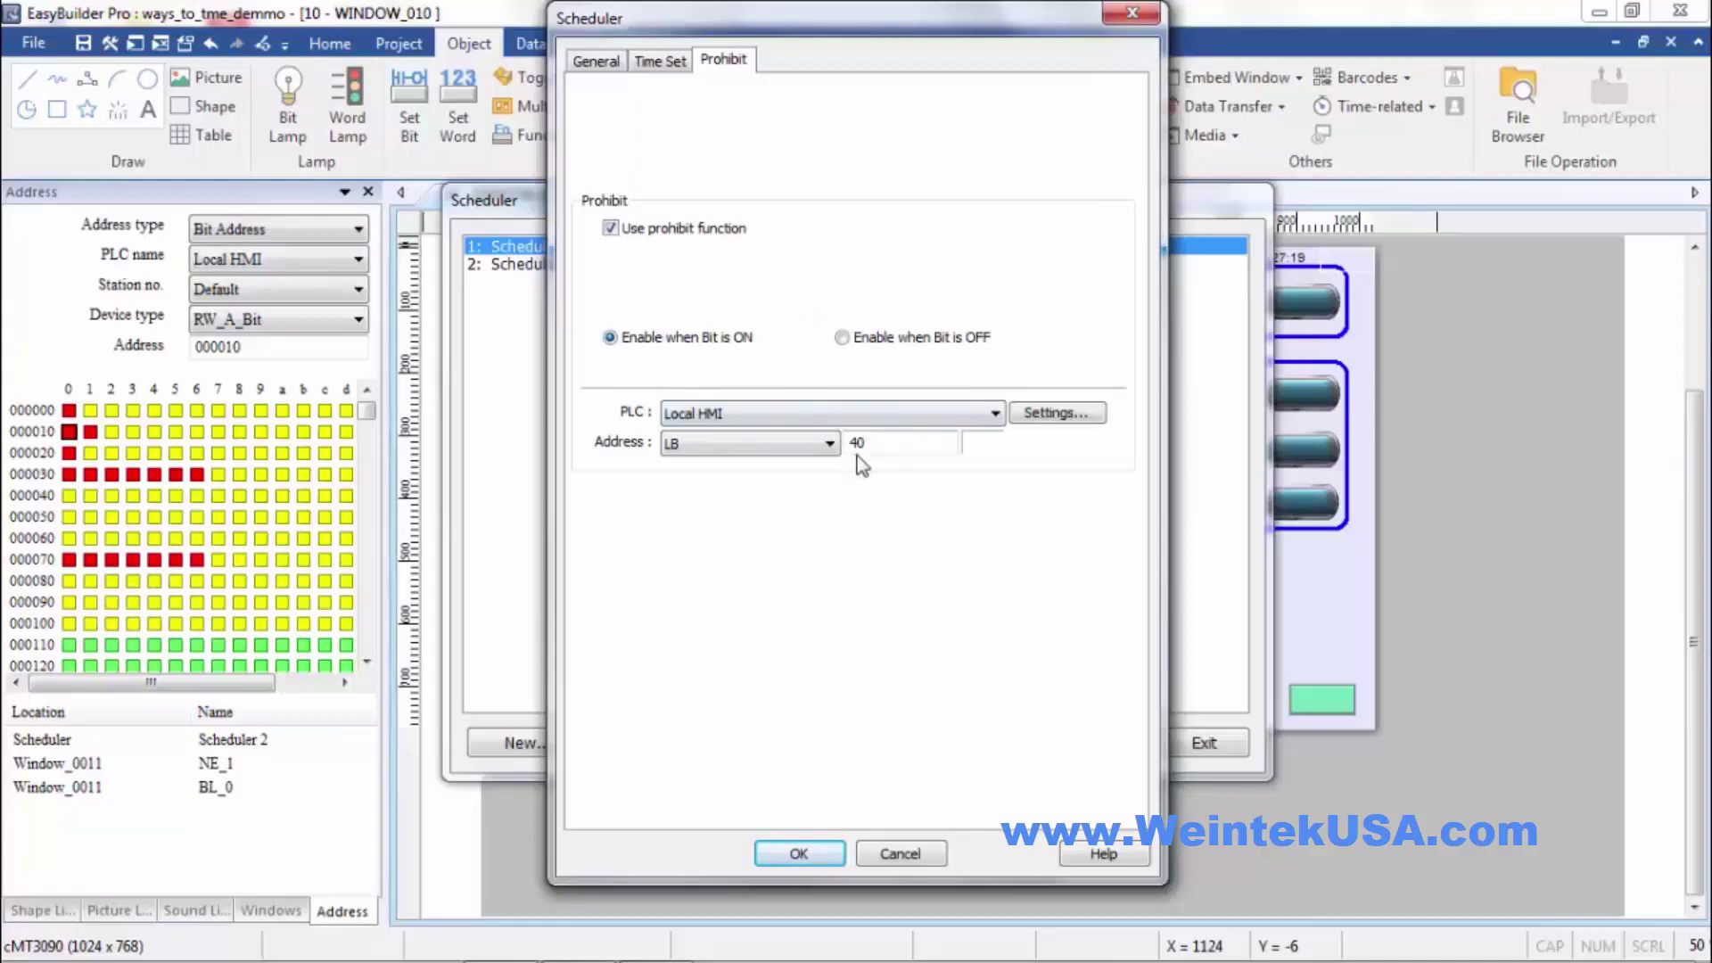
left_click(601, 63)
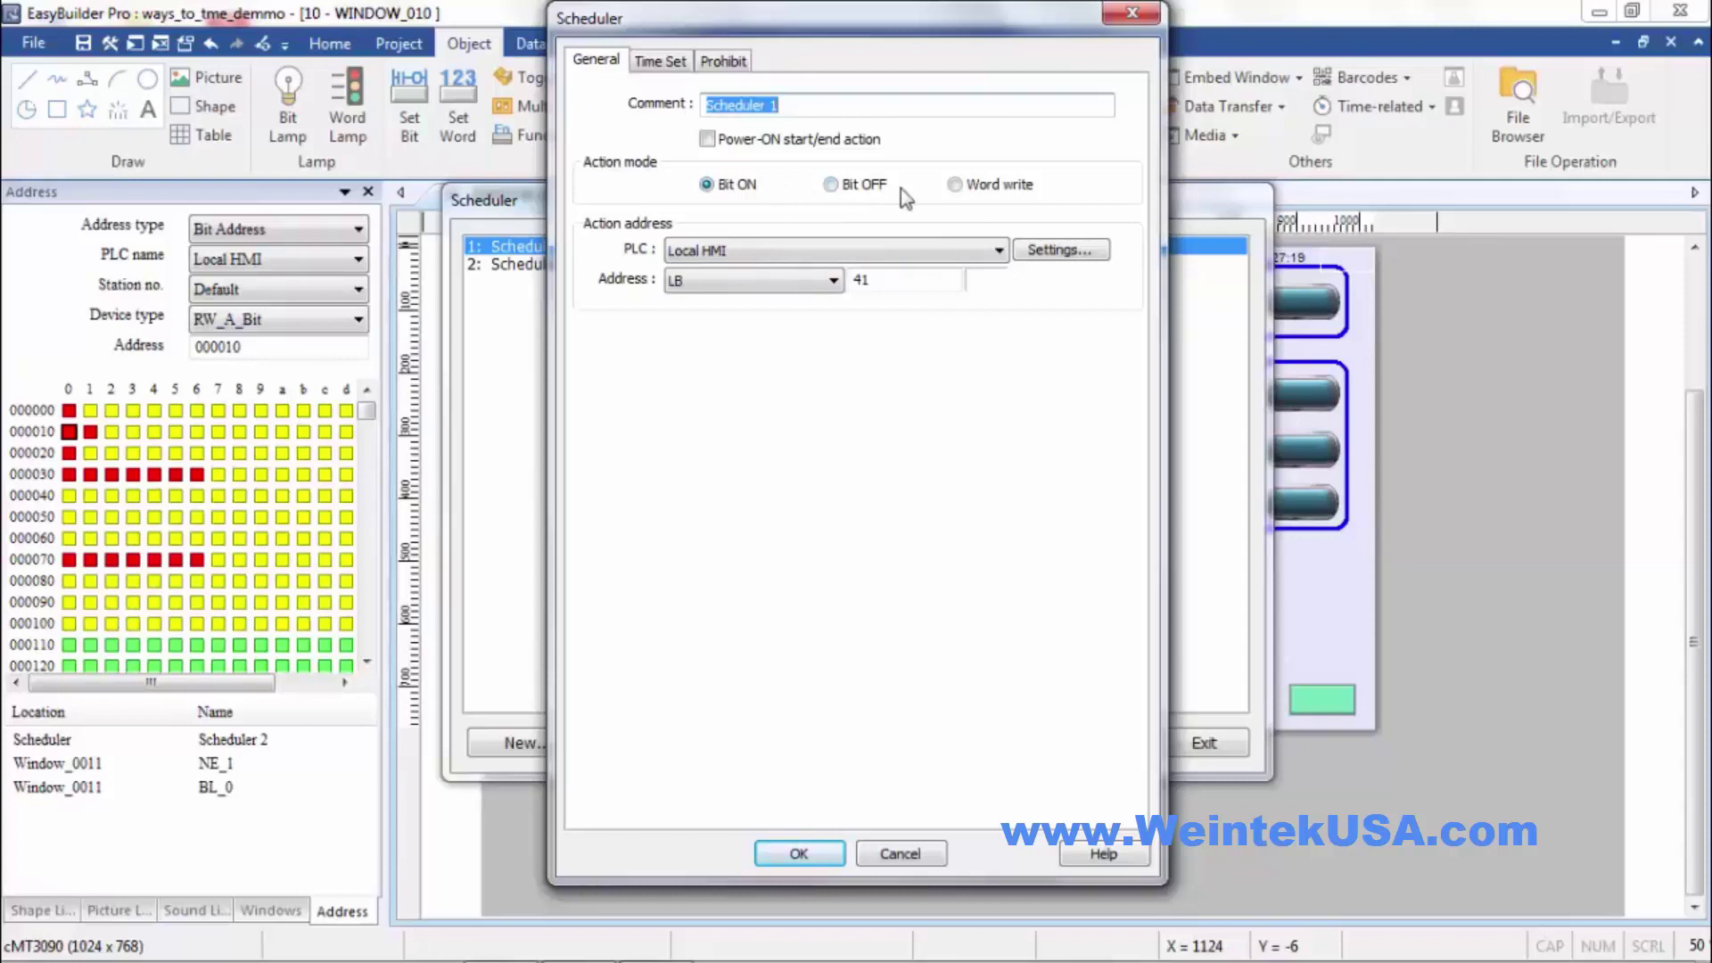
Step: Try Word write, then set Scheduler 1 back to Bit ON at address LB 41
left_click(953, 185)
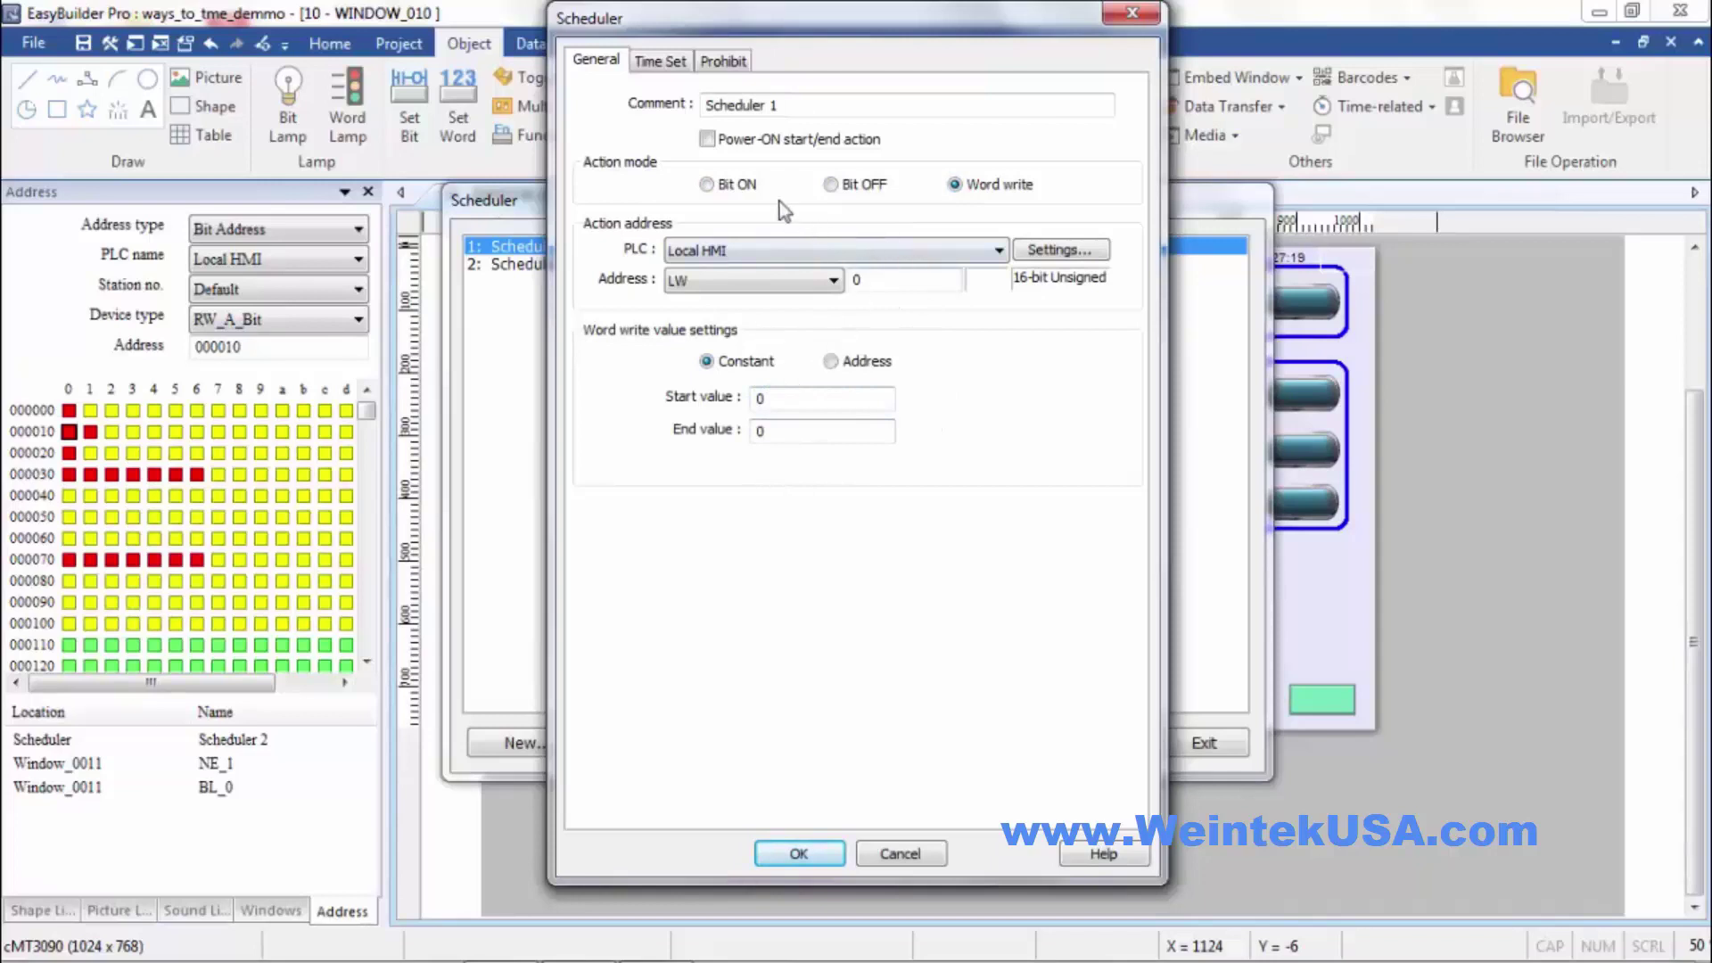
left_click(707, 185)
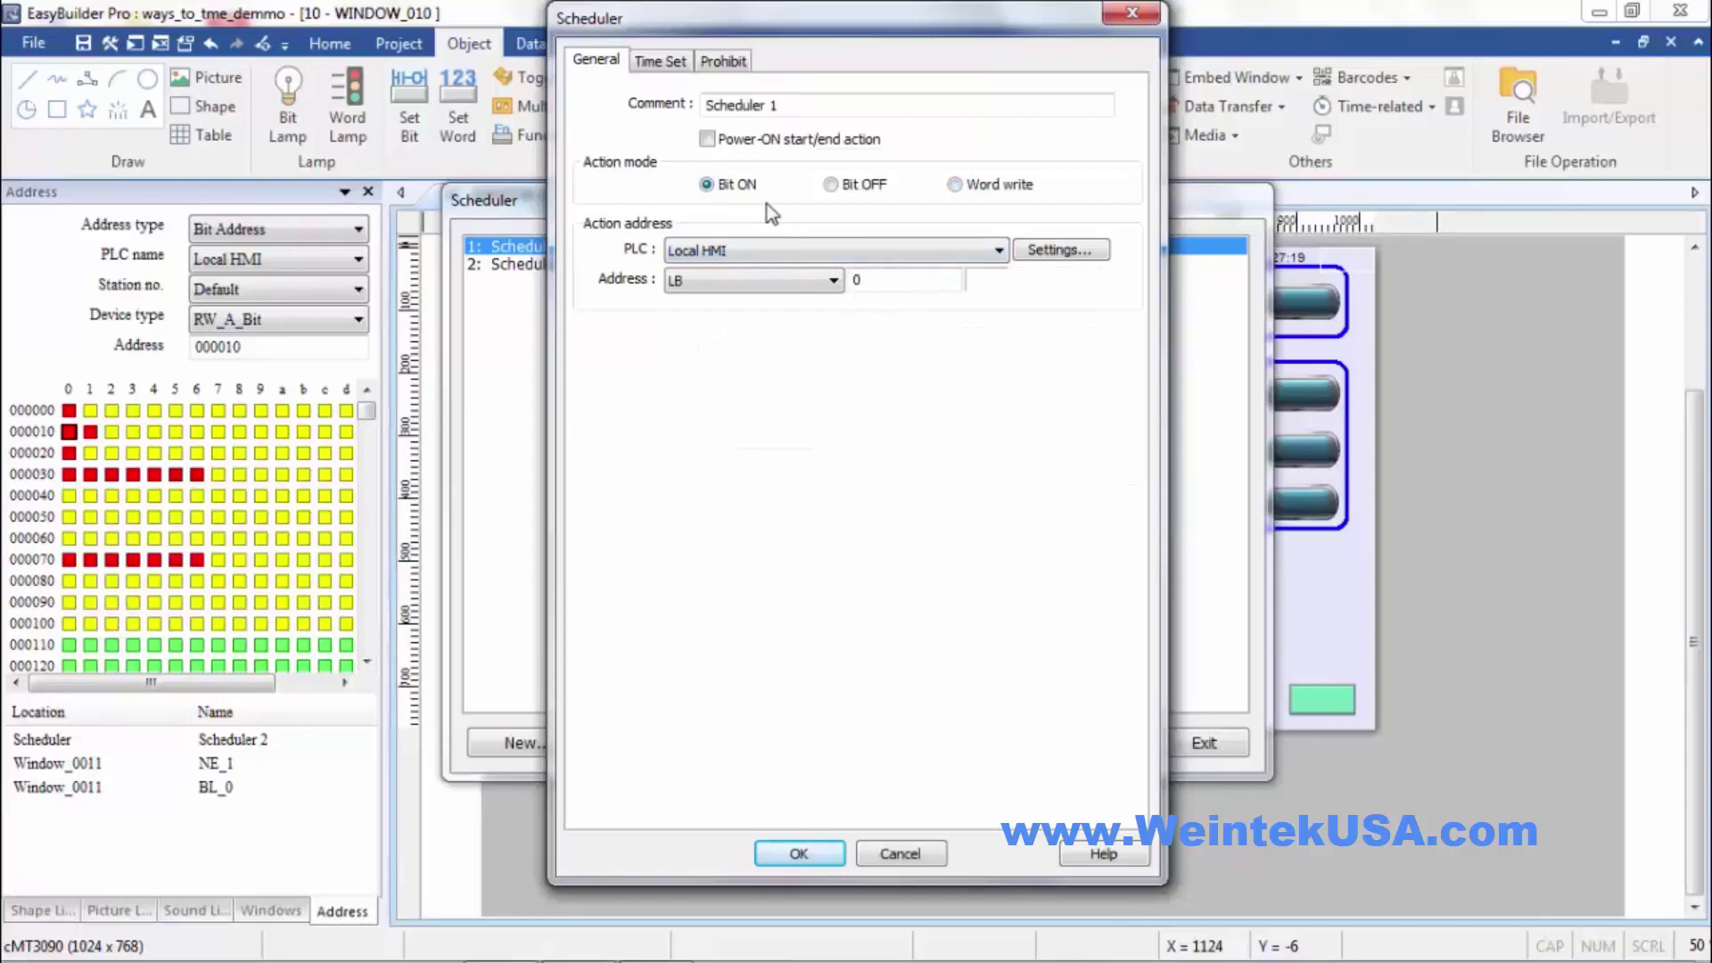
left_click(878, 280)
left_click_drag(877, 281, 821, 279)
type("41")
Step: Keep the same start and end times every day and confirm Scheduler 1 with OK
left_click(655, 64)
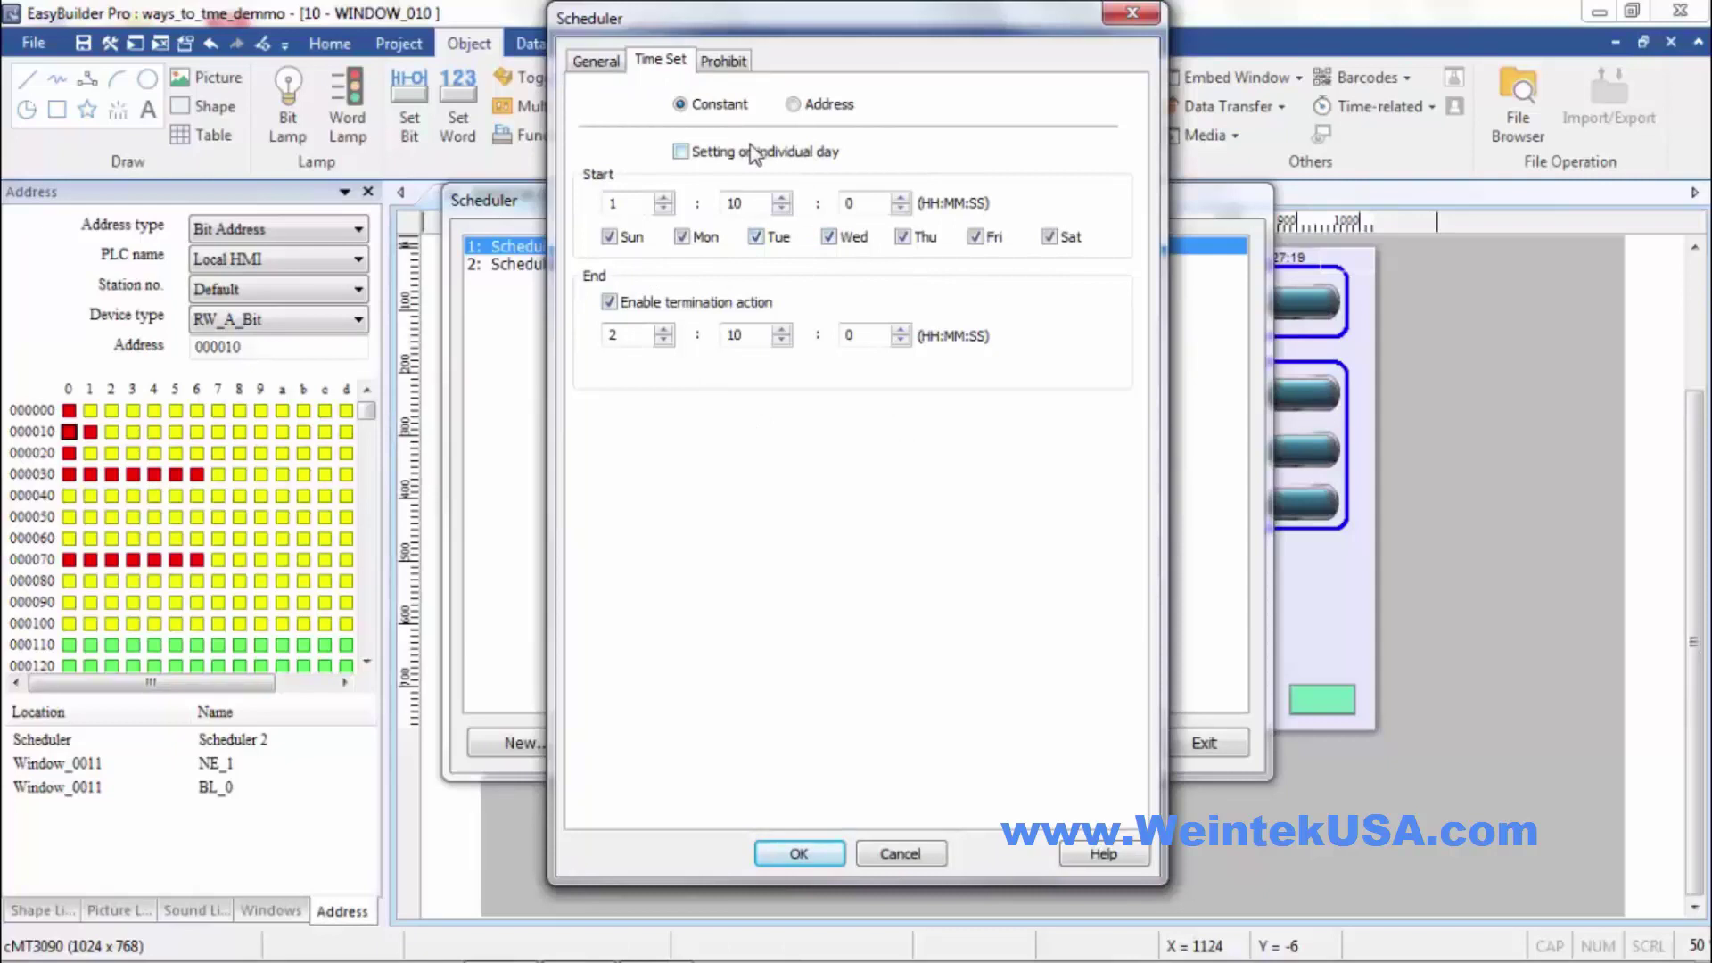
left_click(681, 153)
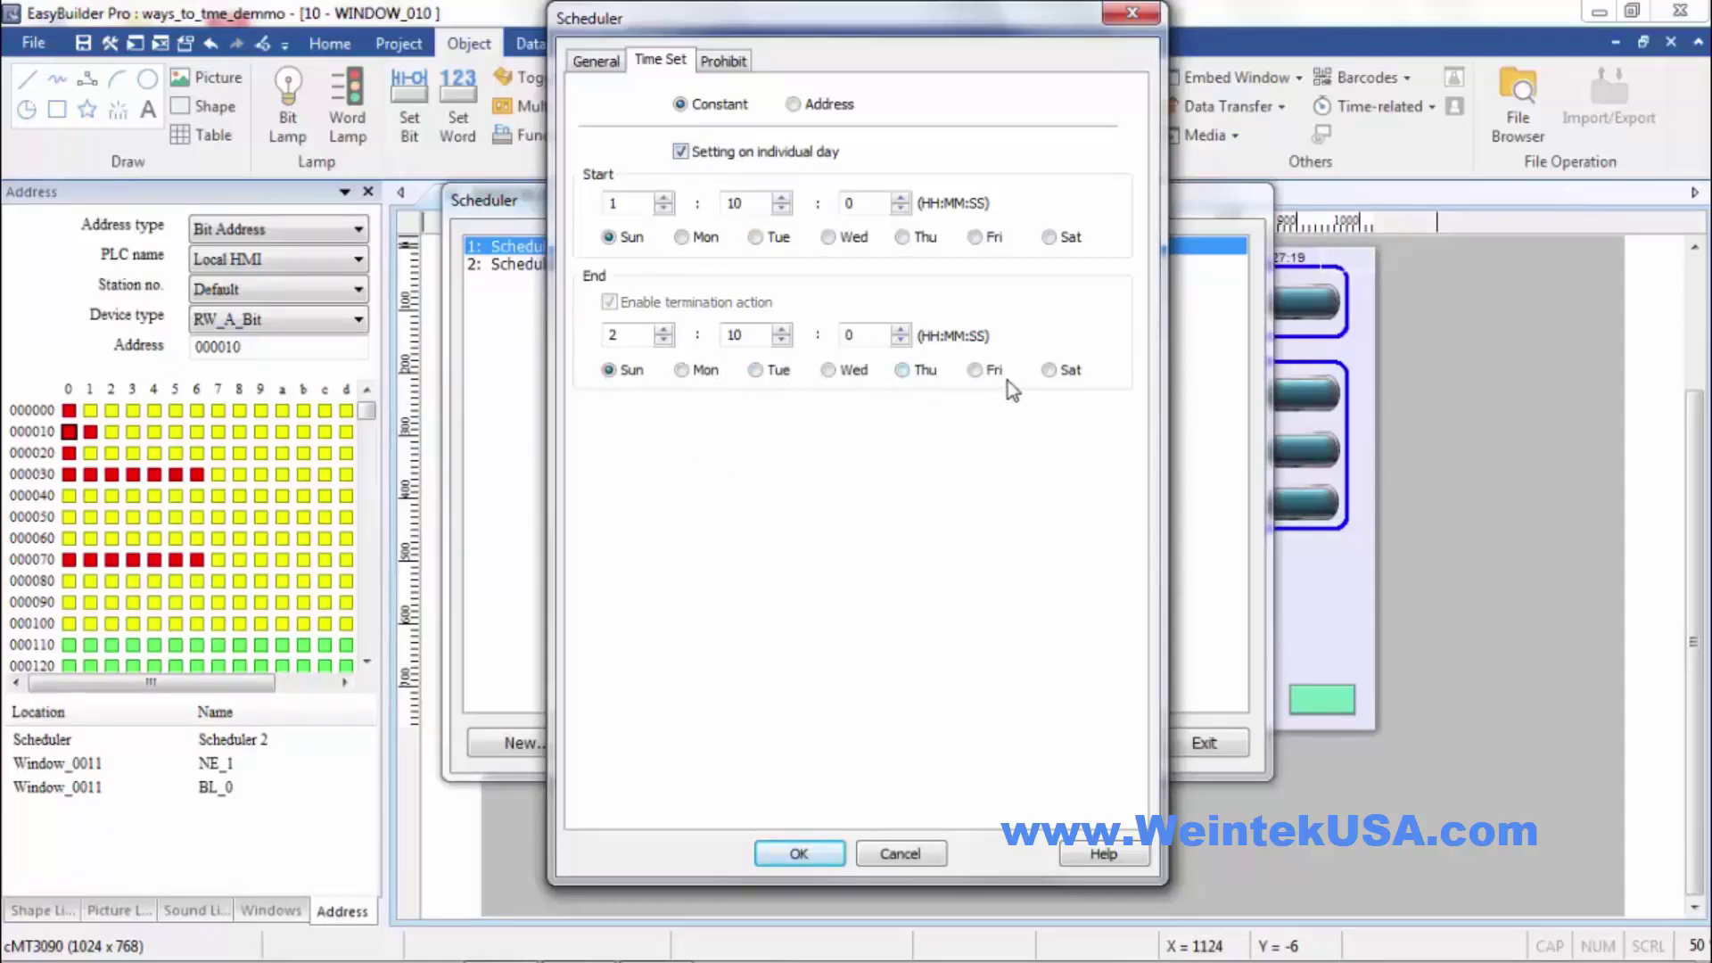
left_click(681, 152)
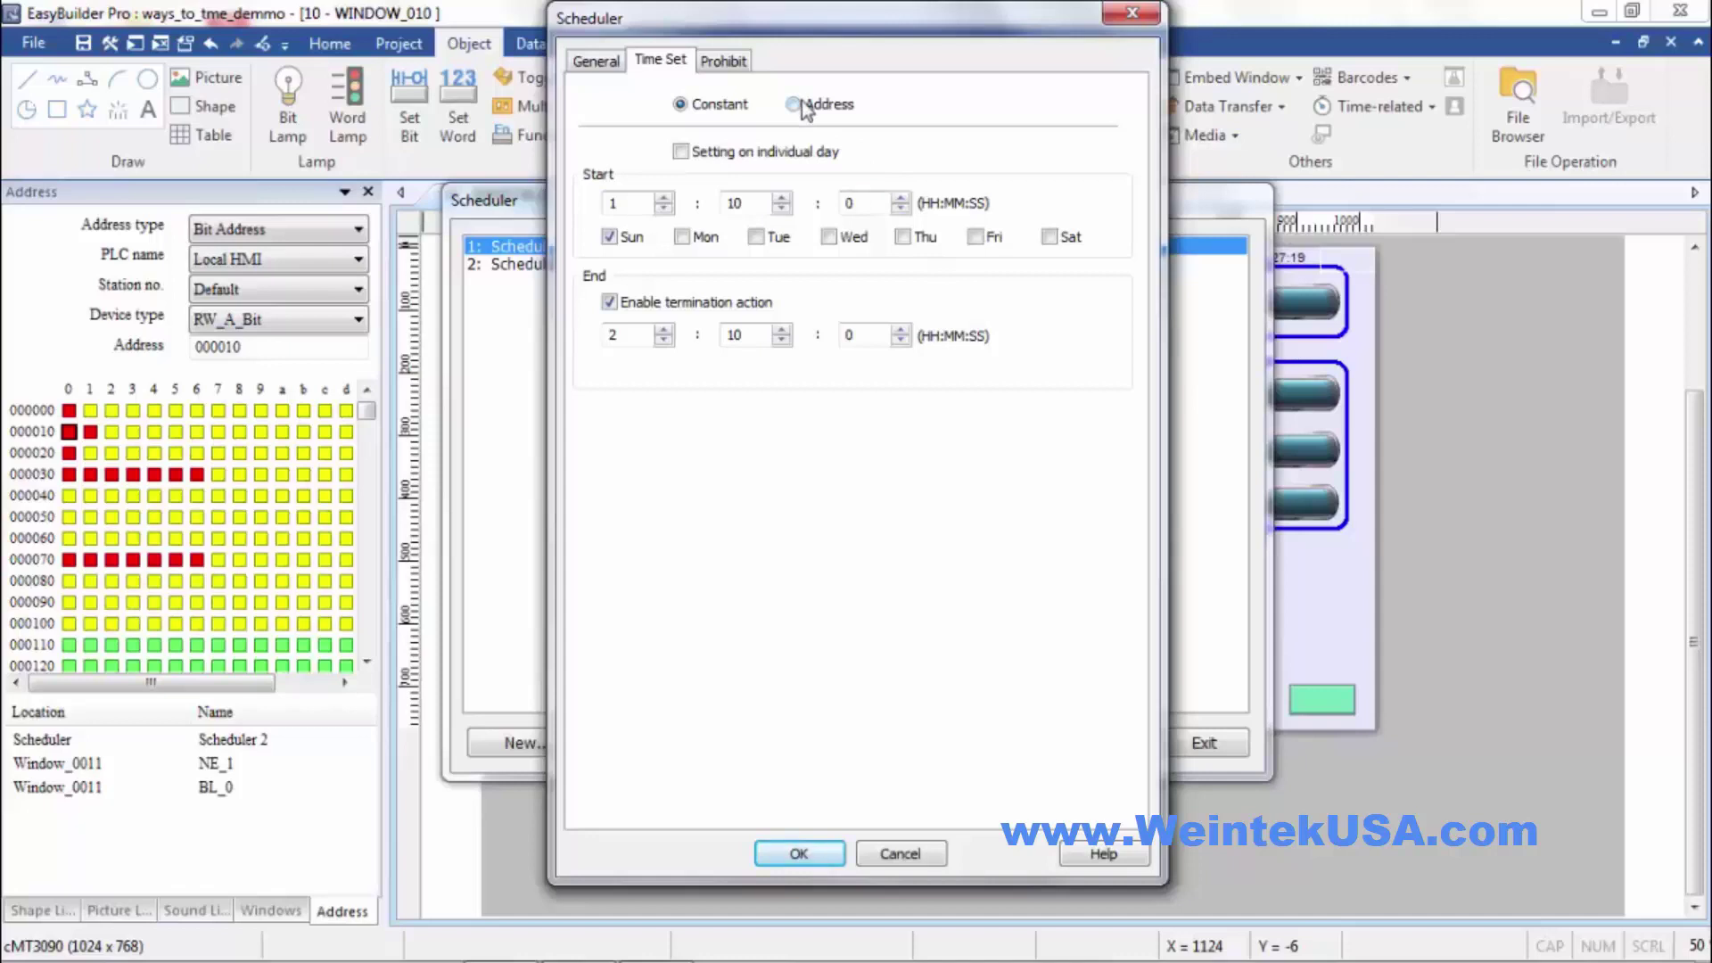
key("ctrl+shift+Tab")
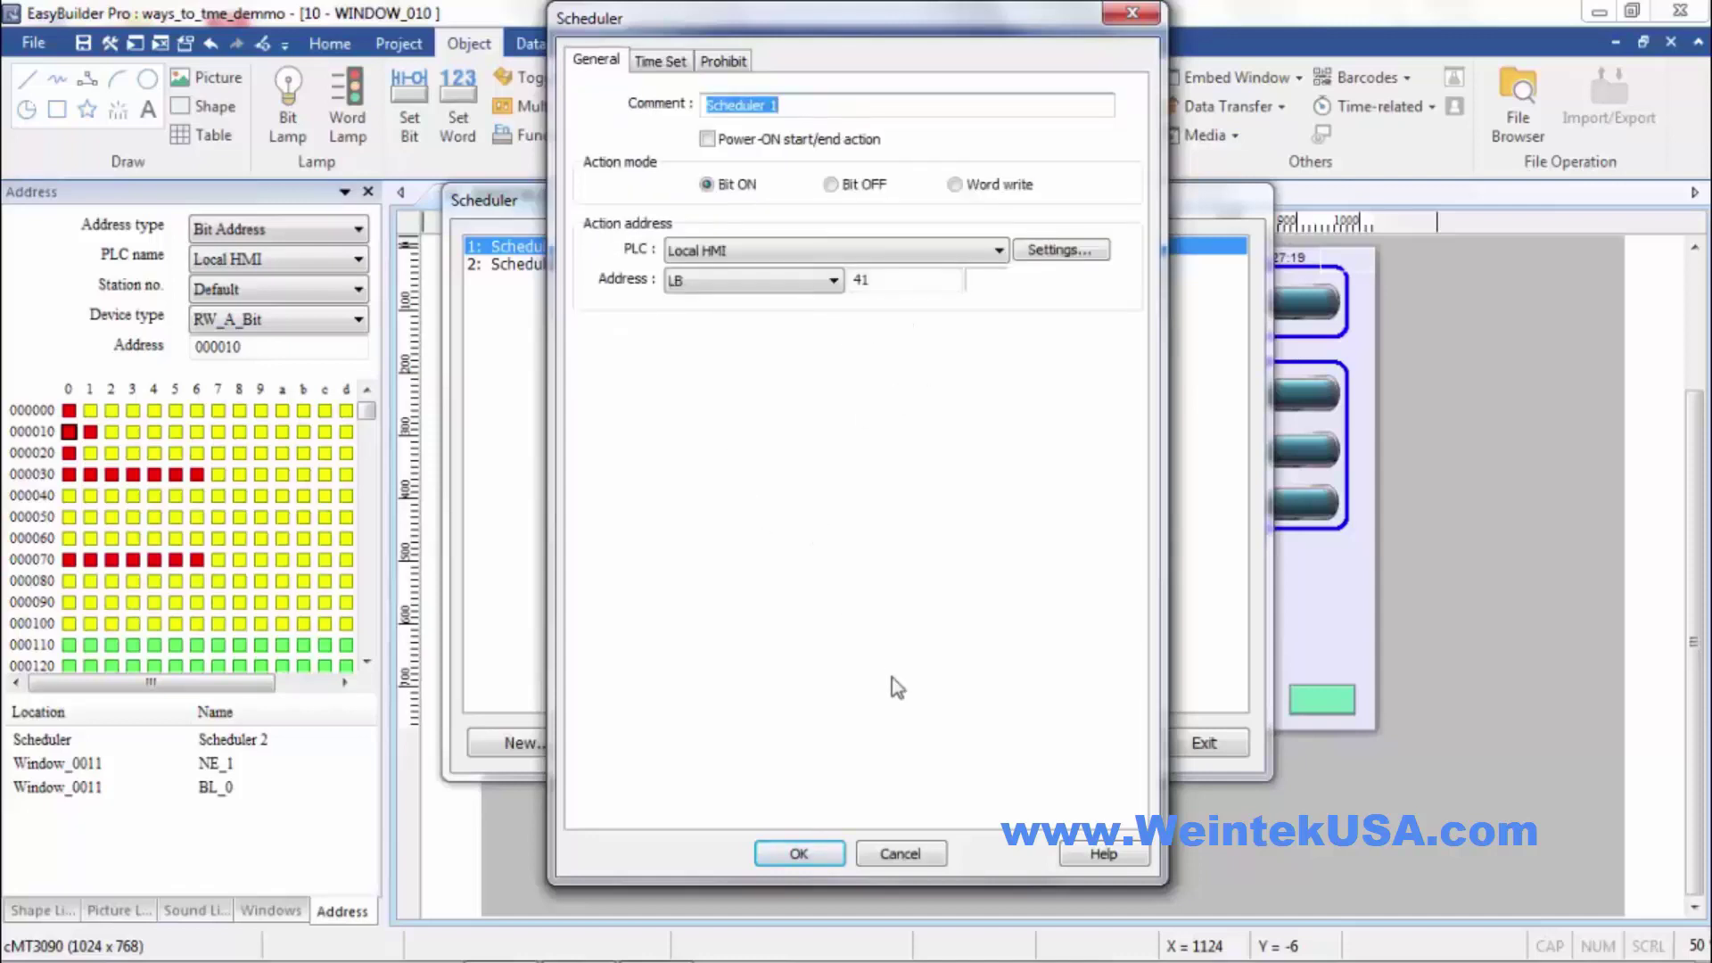
left_click(807, 854)
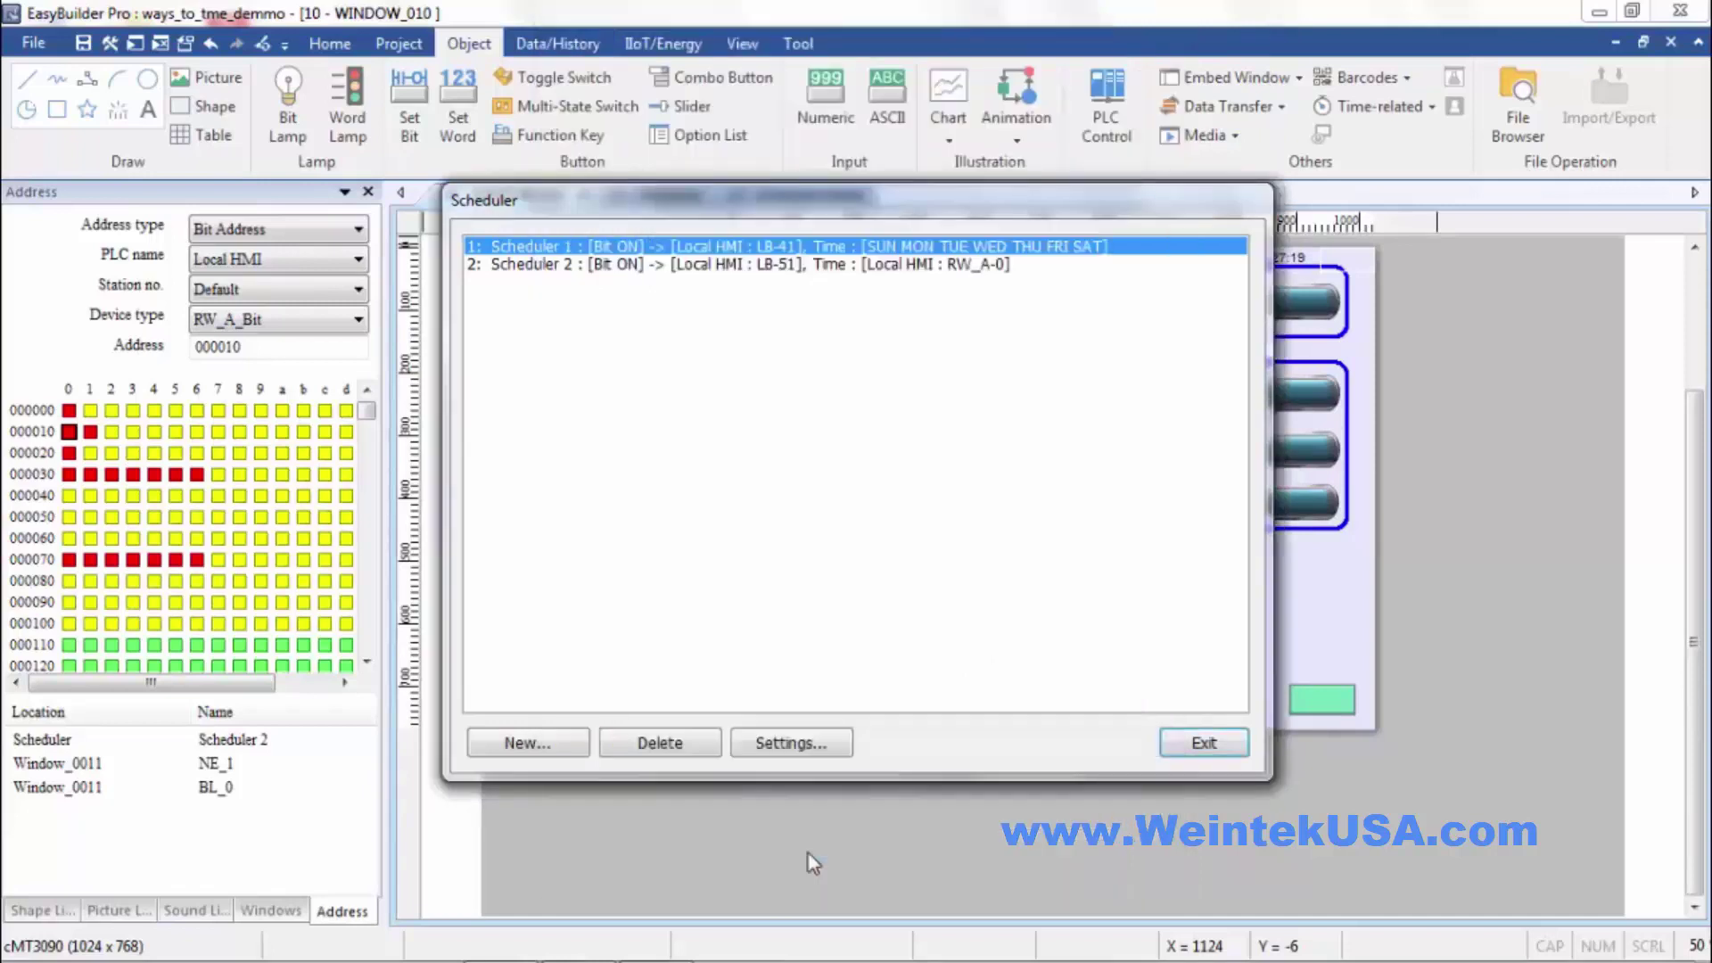
Step: Exit the scheduler list and switch to the '11 - Scheduler' window page
left_click(1203, 742)
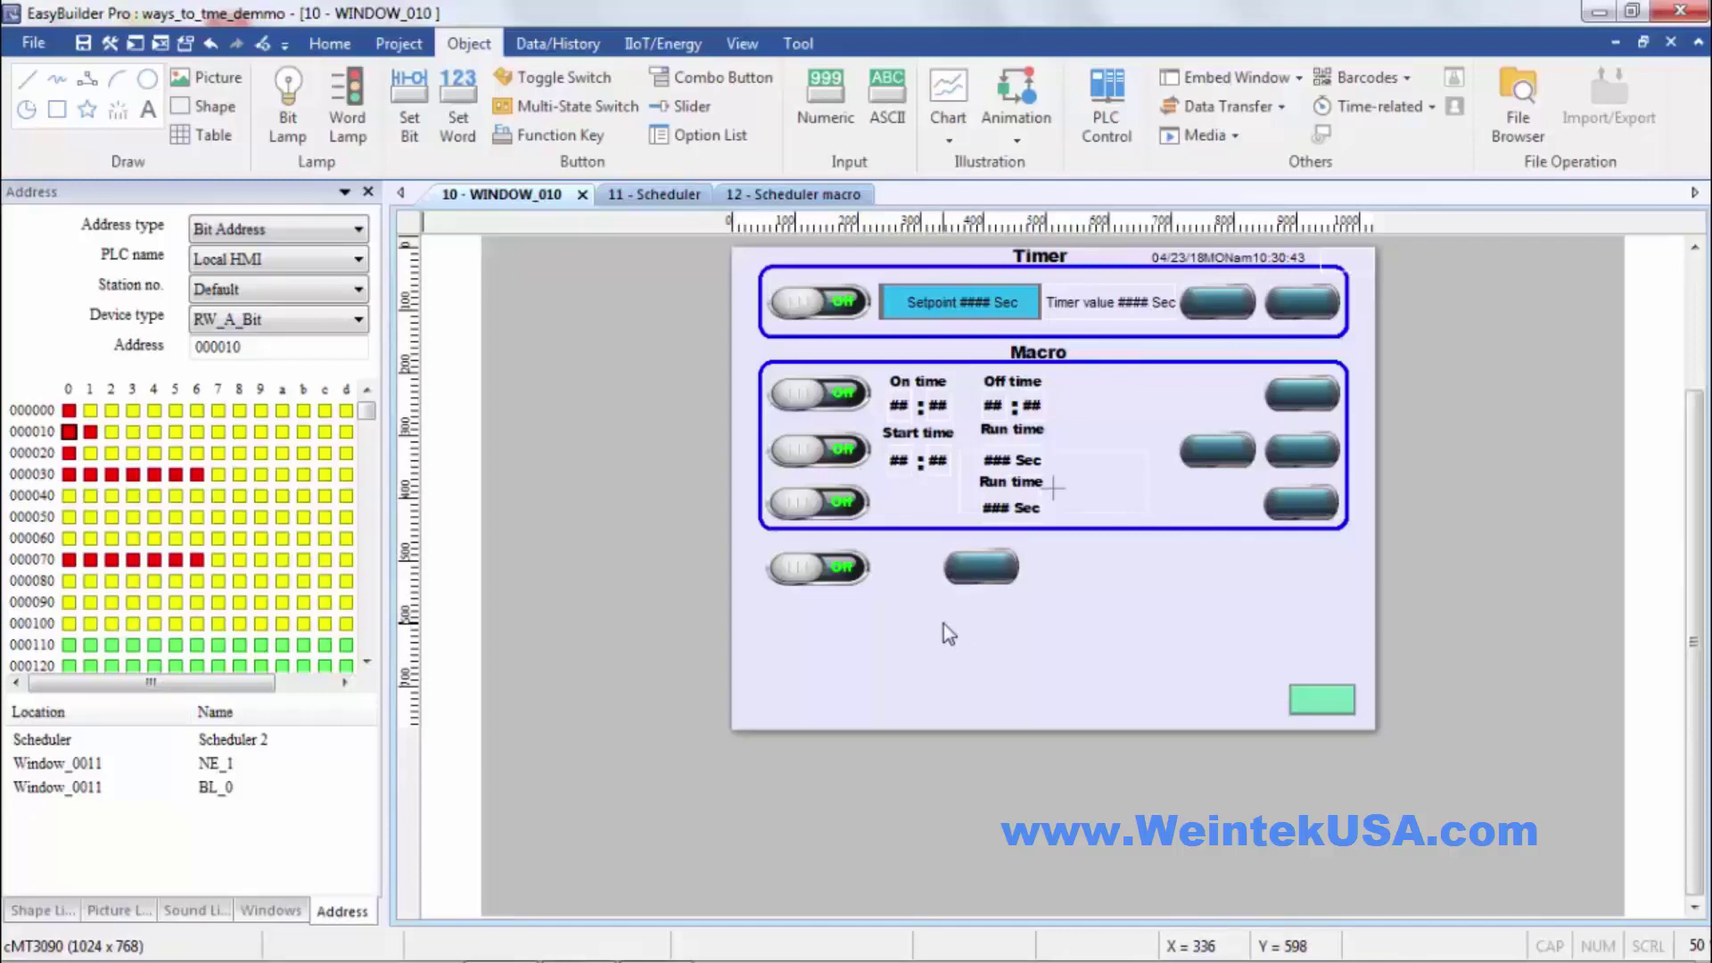
left_click(669, 195)
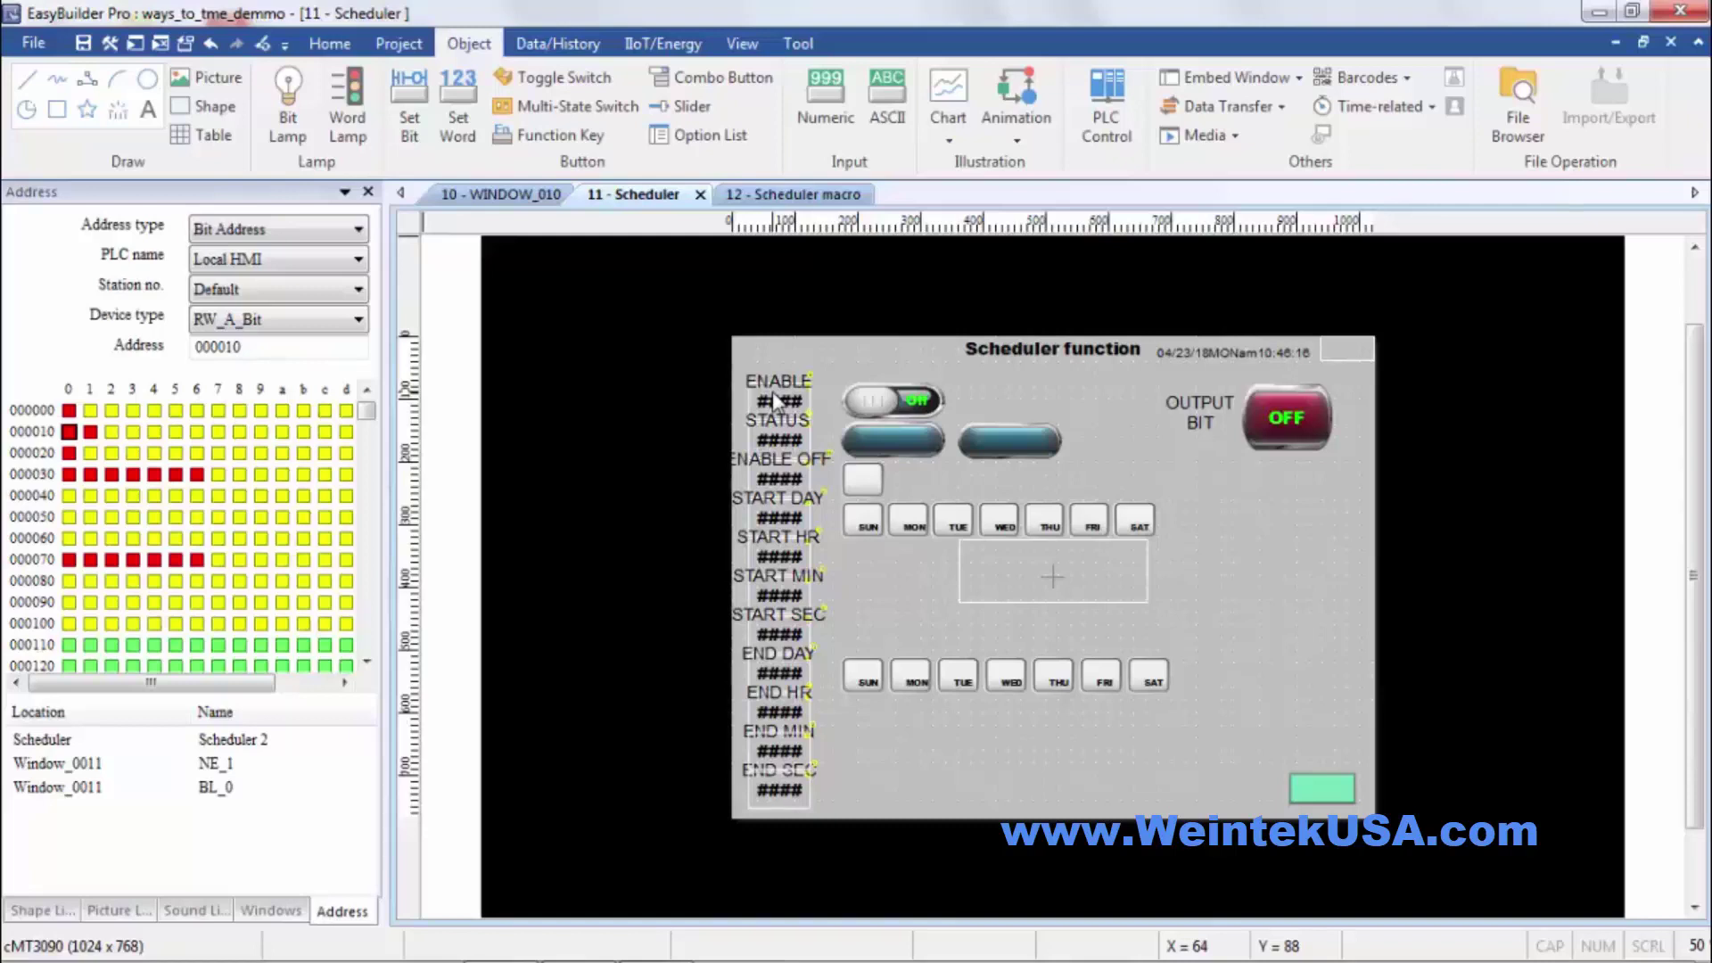
Step: Open Scheduler 2's settings from the scheduler list, moving both dialogs aside
left_click(1361, 107)
left_click(1362, 195)
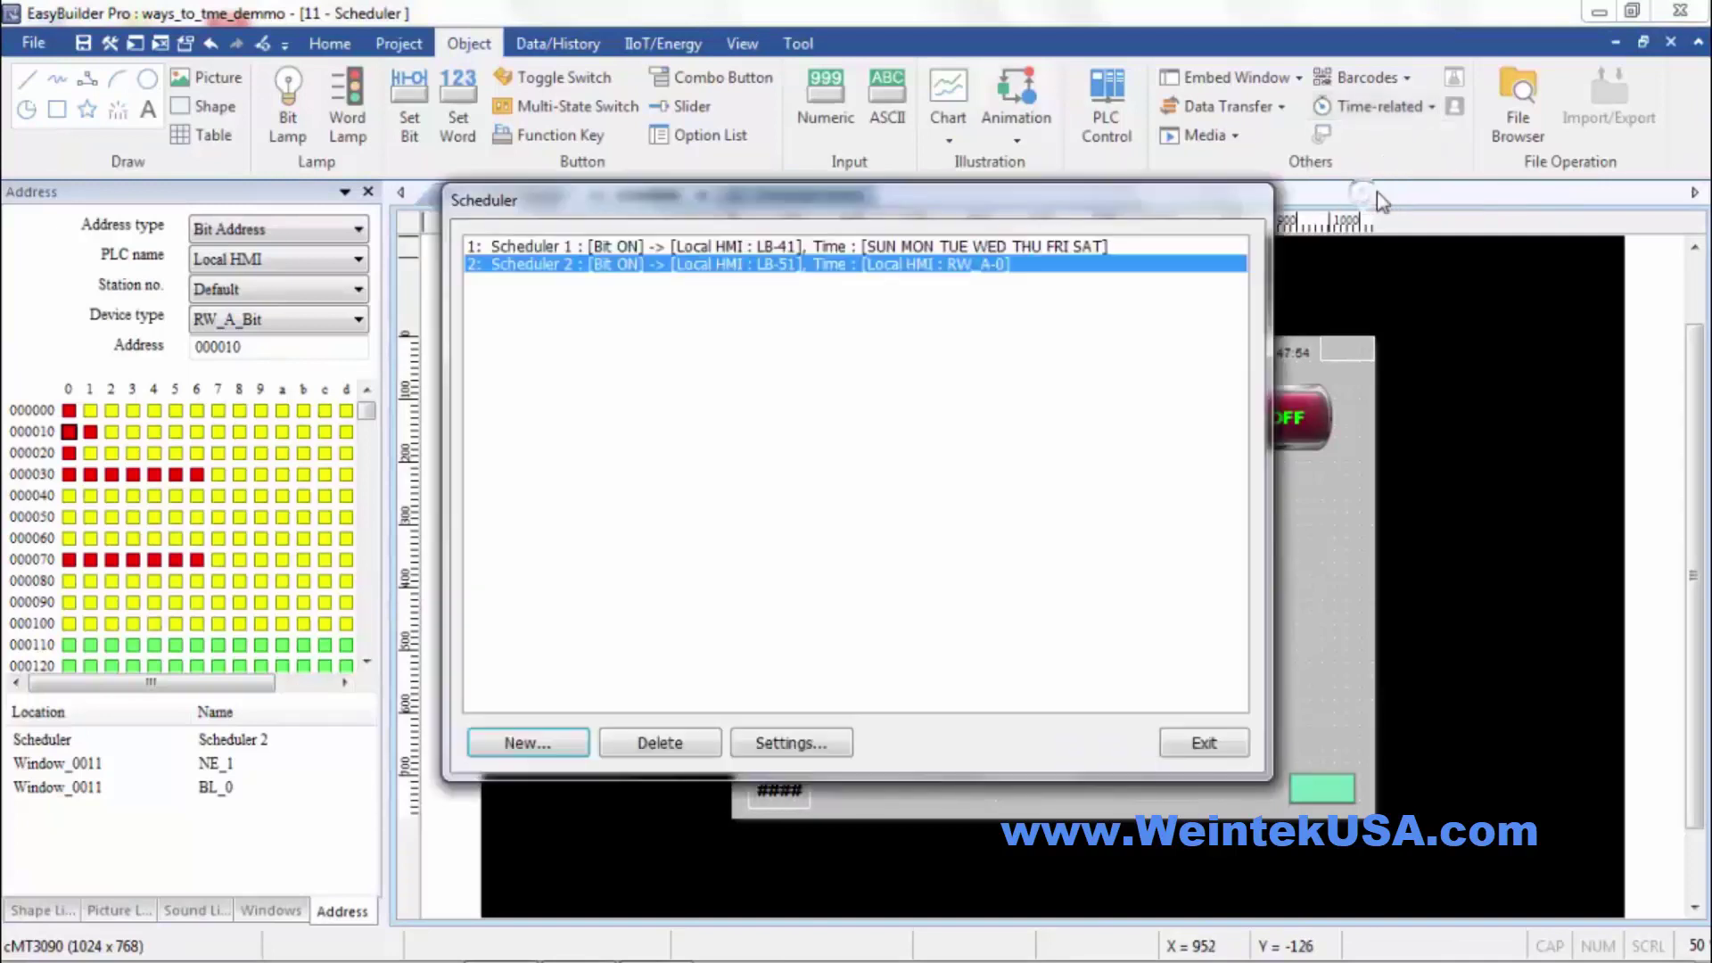
left_click_drag(1149, 201, 278, 245)
double_click(60, 302)
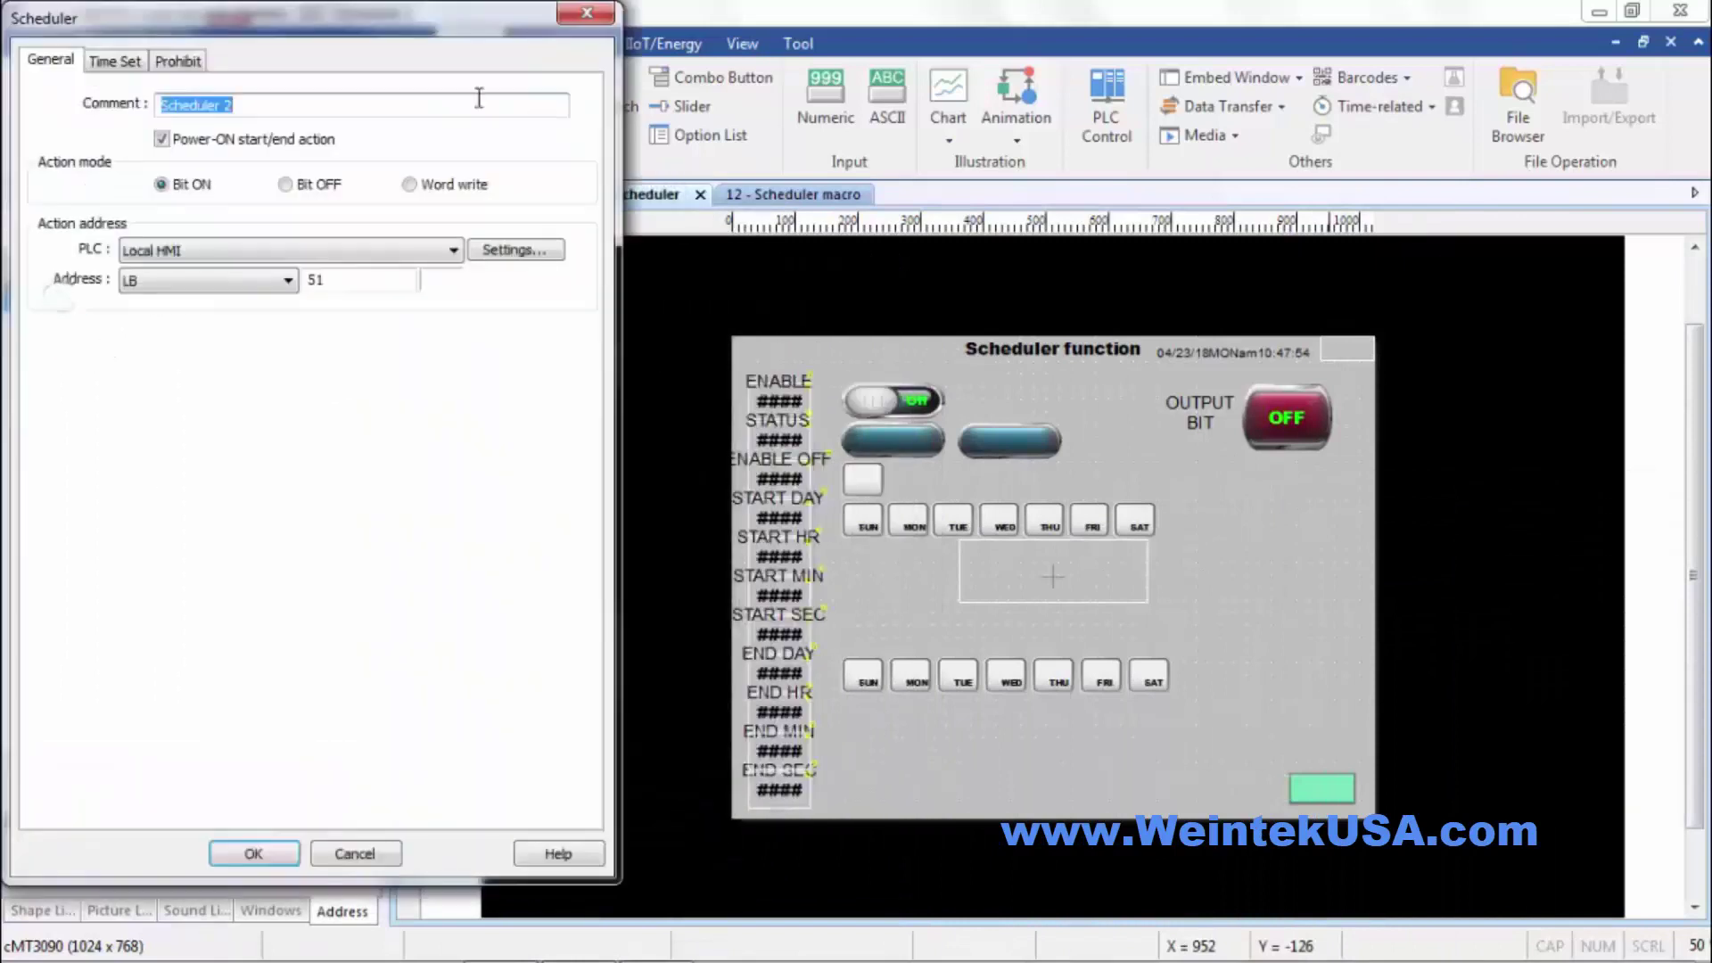
left_click_drag(424, 30, 513, 107)
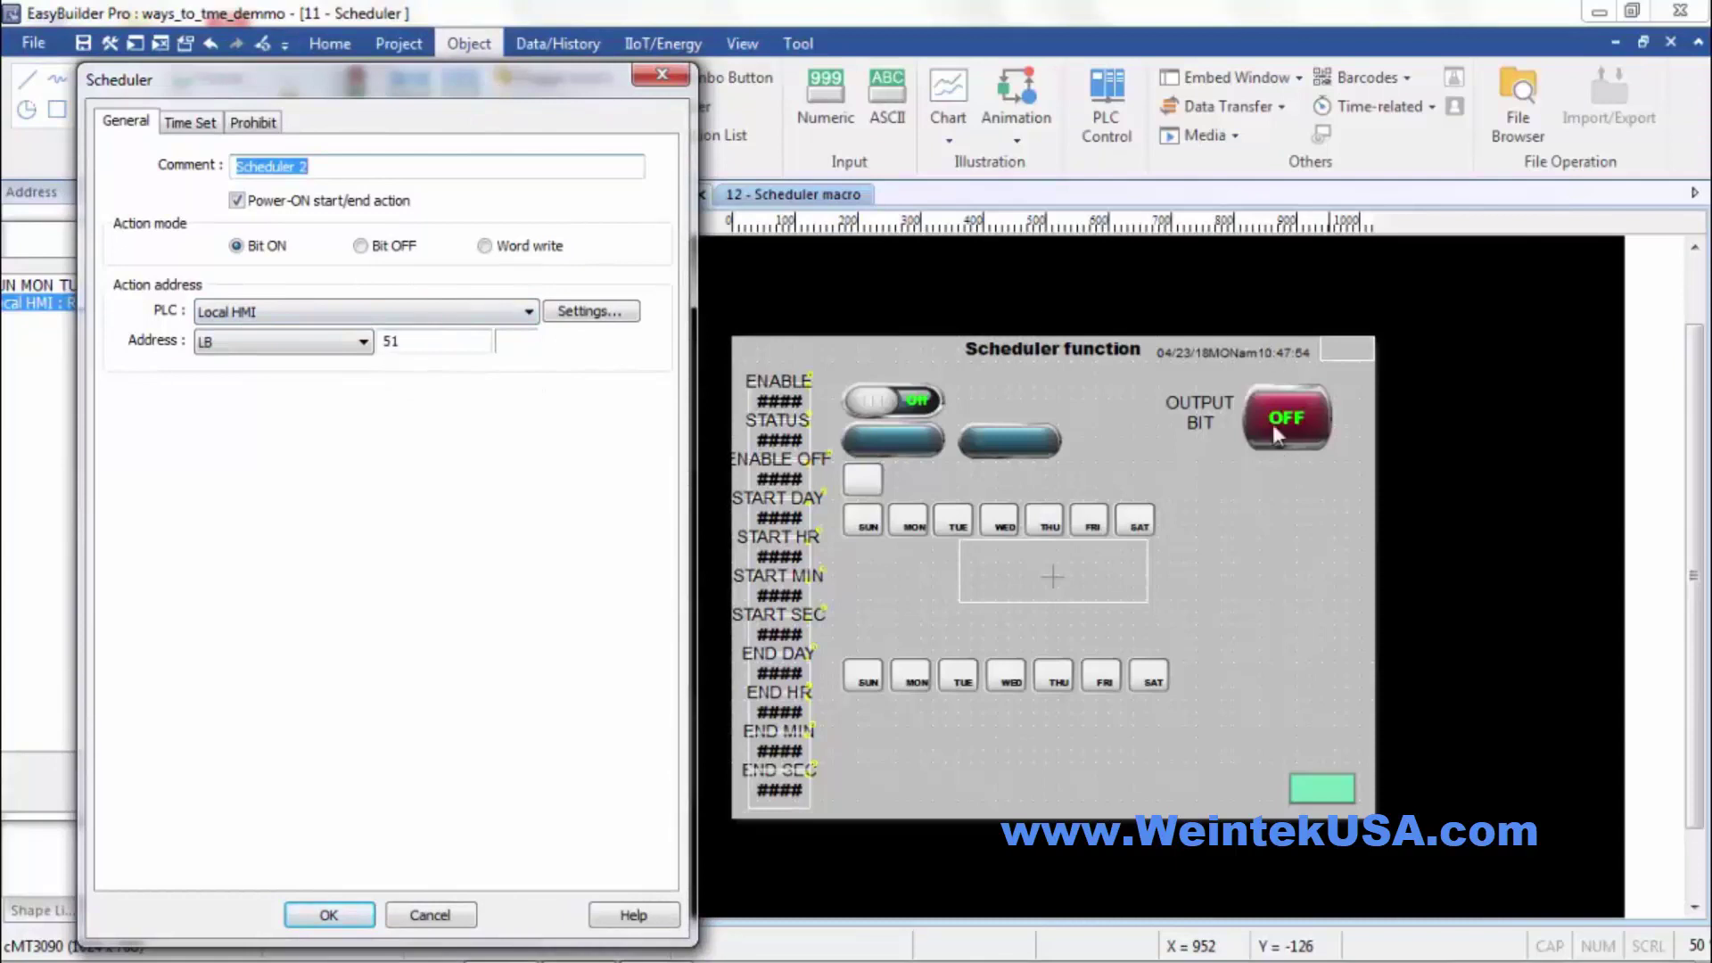
Step: Check Scheduler 2's Time Set, keeping Local HMI as the PLC for RW_A-0 to RW_A-10
left_click(192, 124)
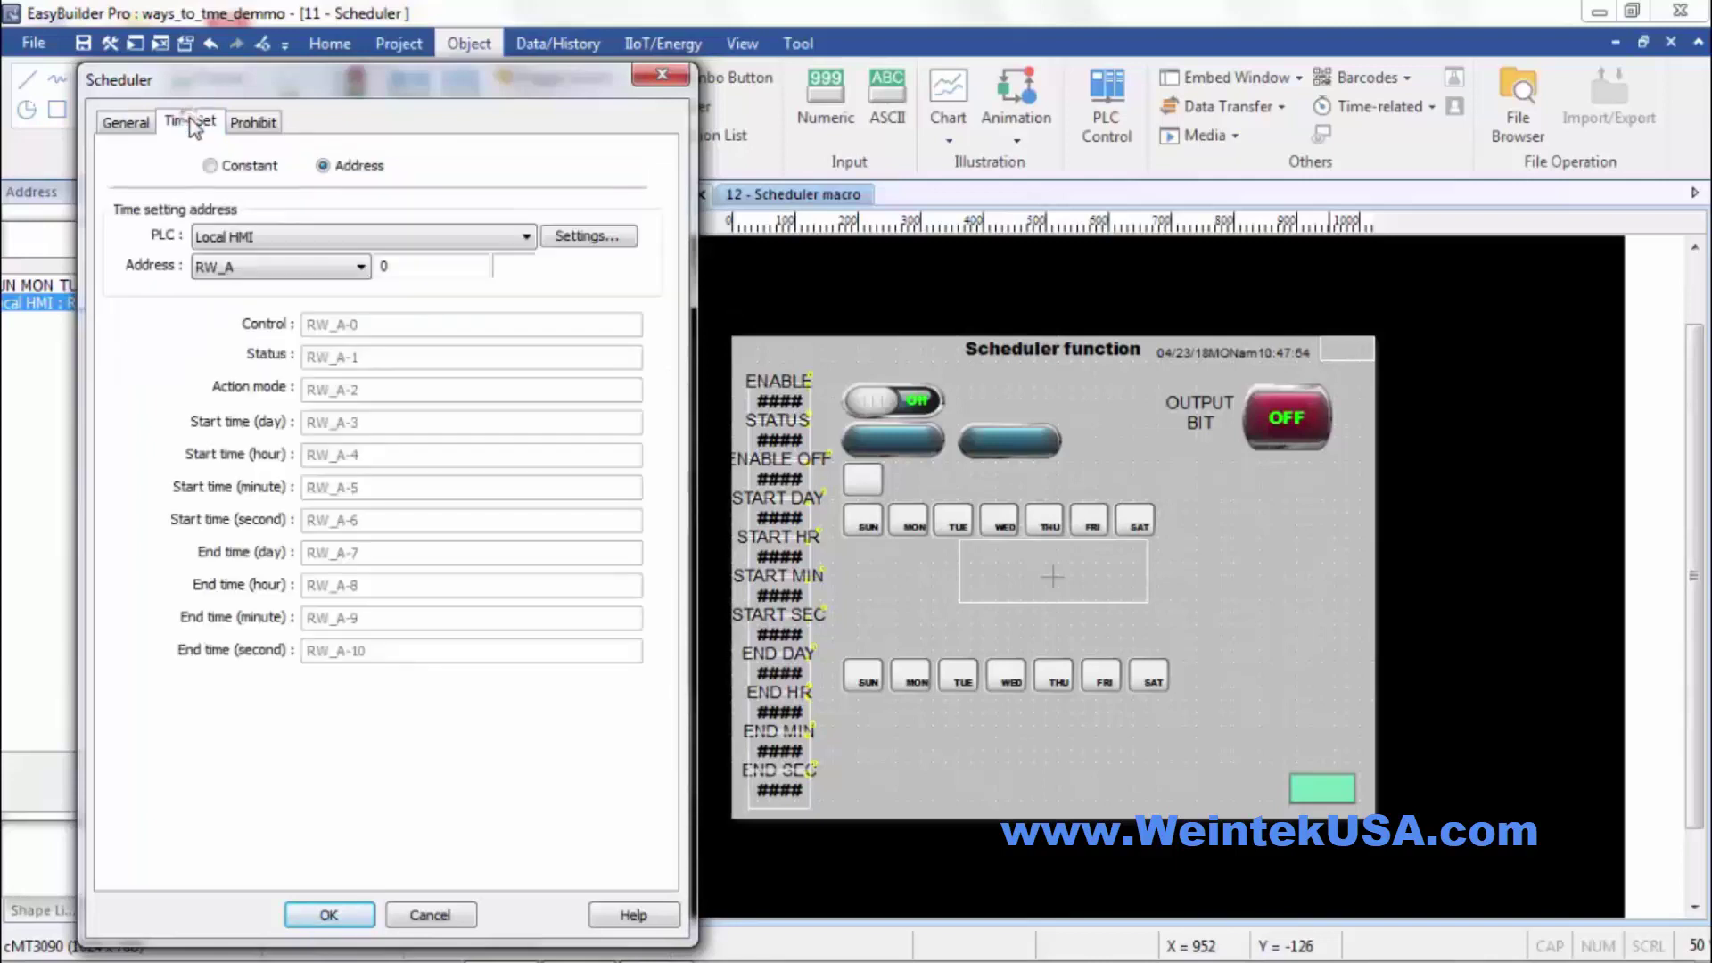
left_click(287, 239)
left_click(287, 239)
Step: Open the Time Set help and show the topic on address-based time settings
left_click(631, 917)
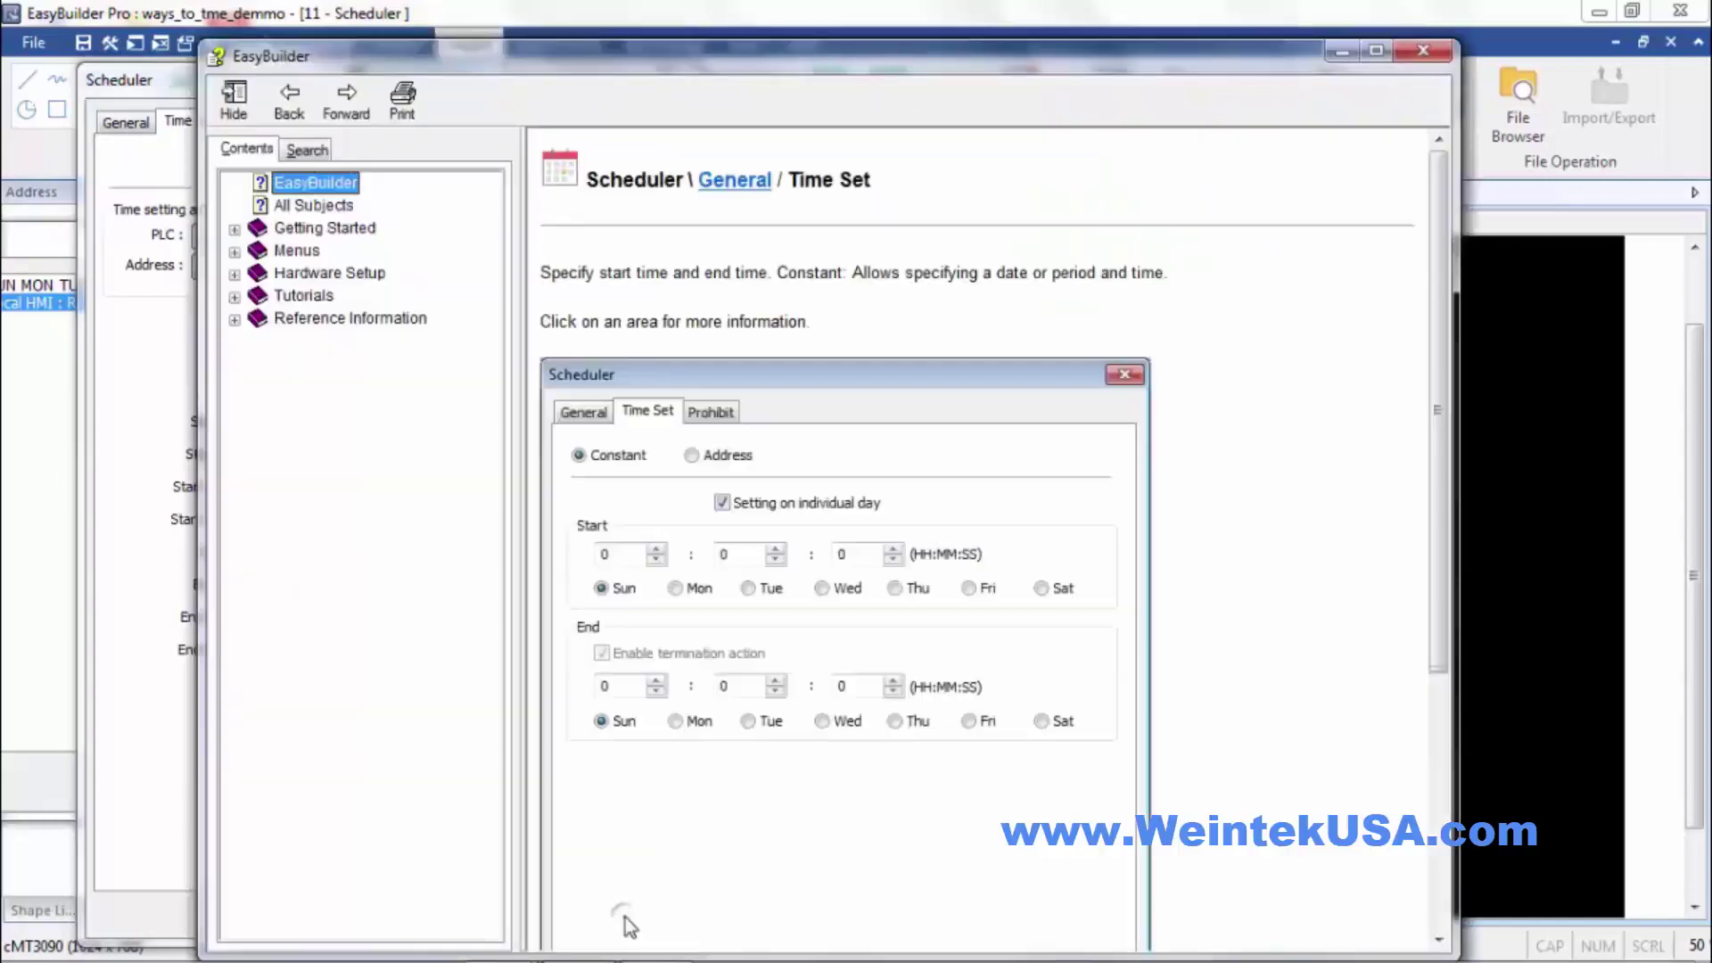
left_click_drag(531, 64, 733, 47)
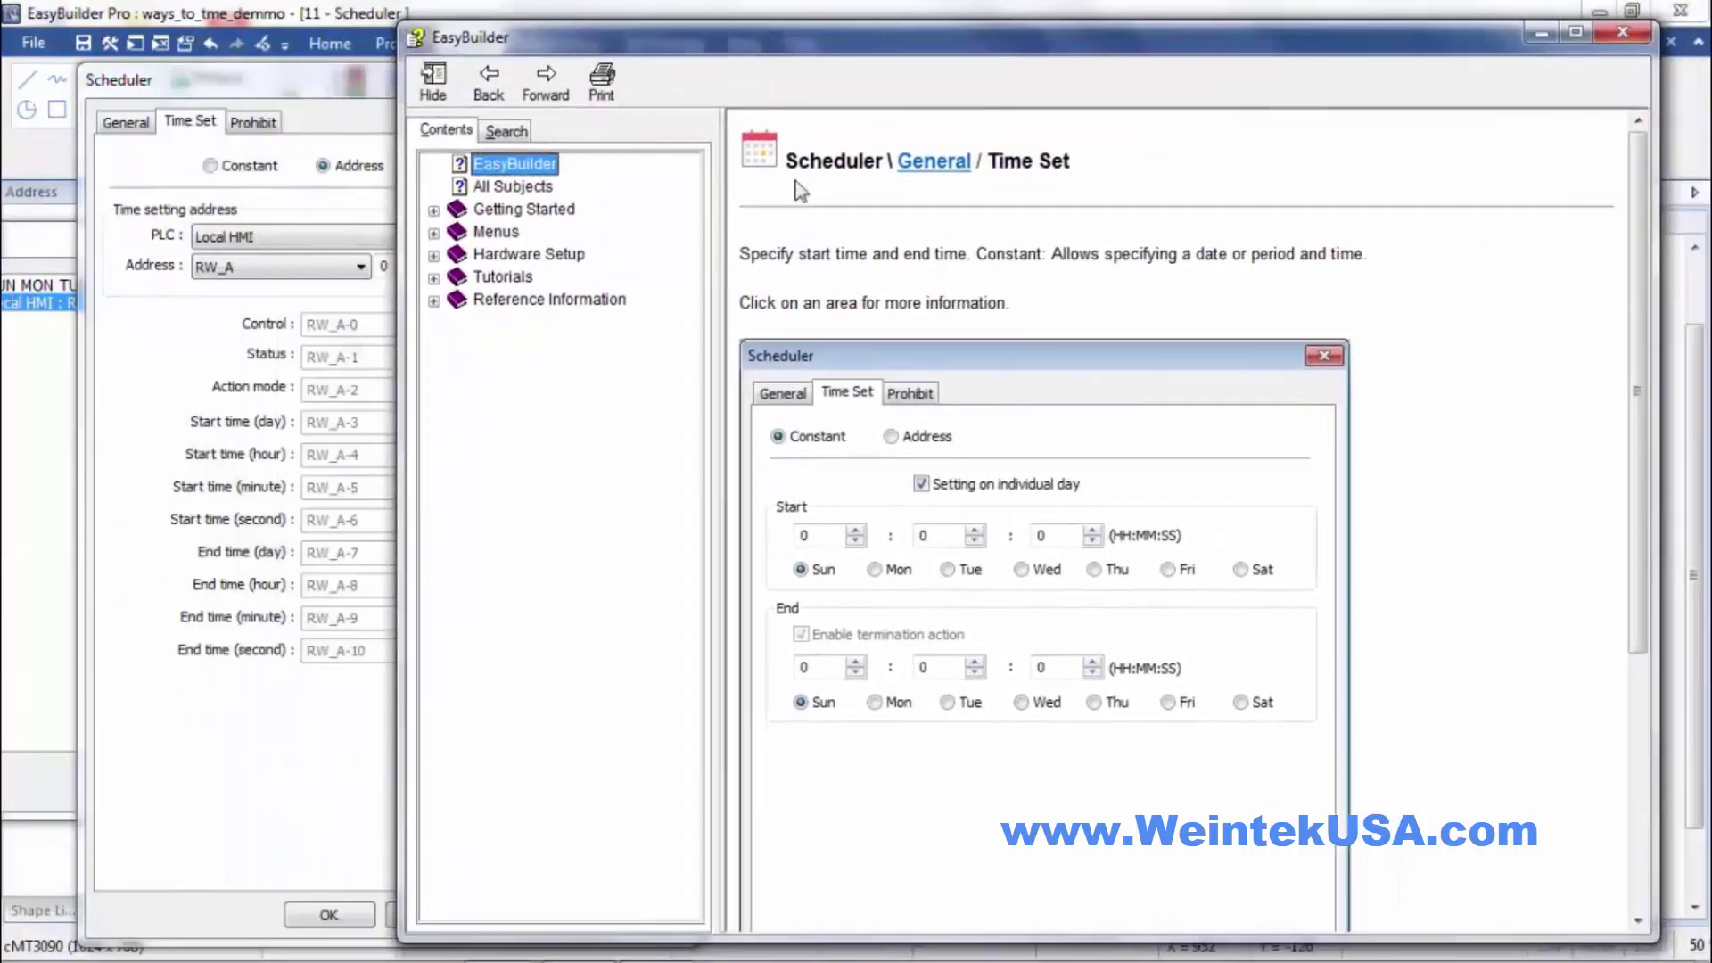
left_click(891, 436)
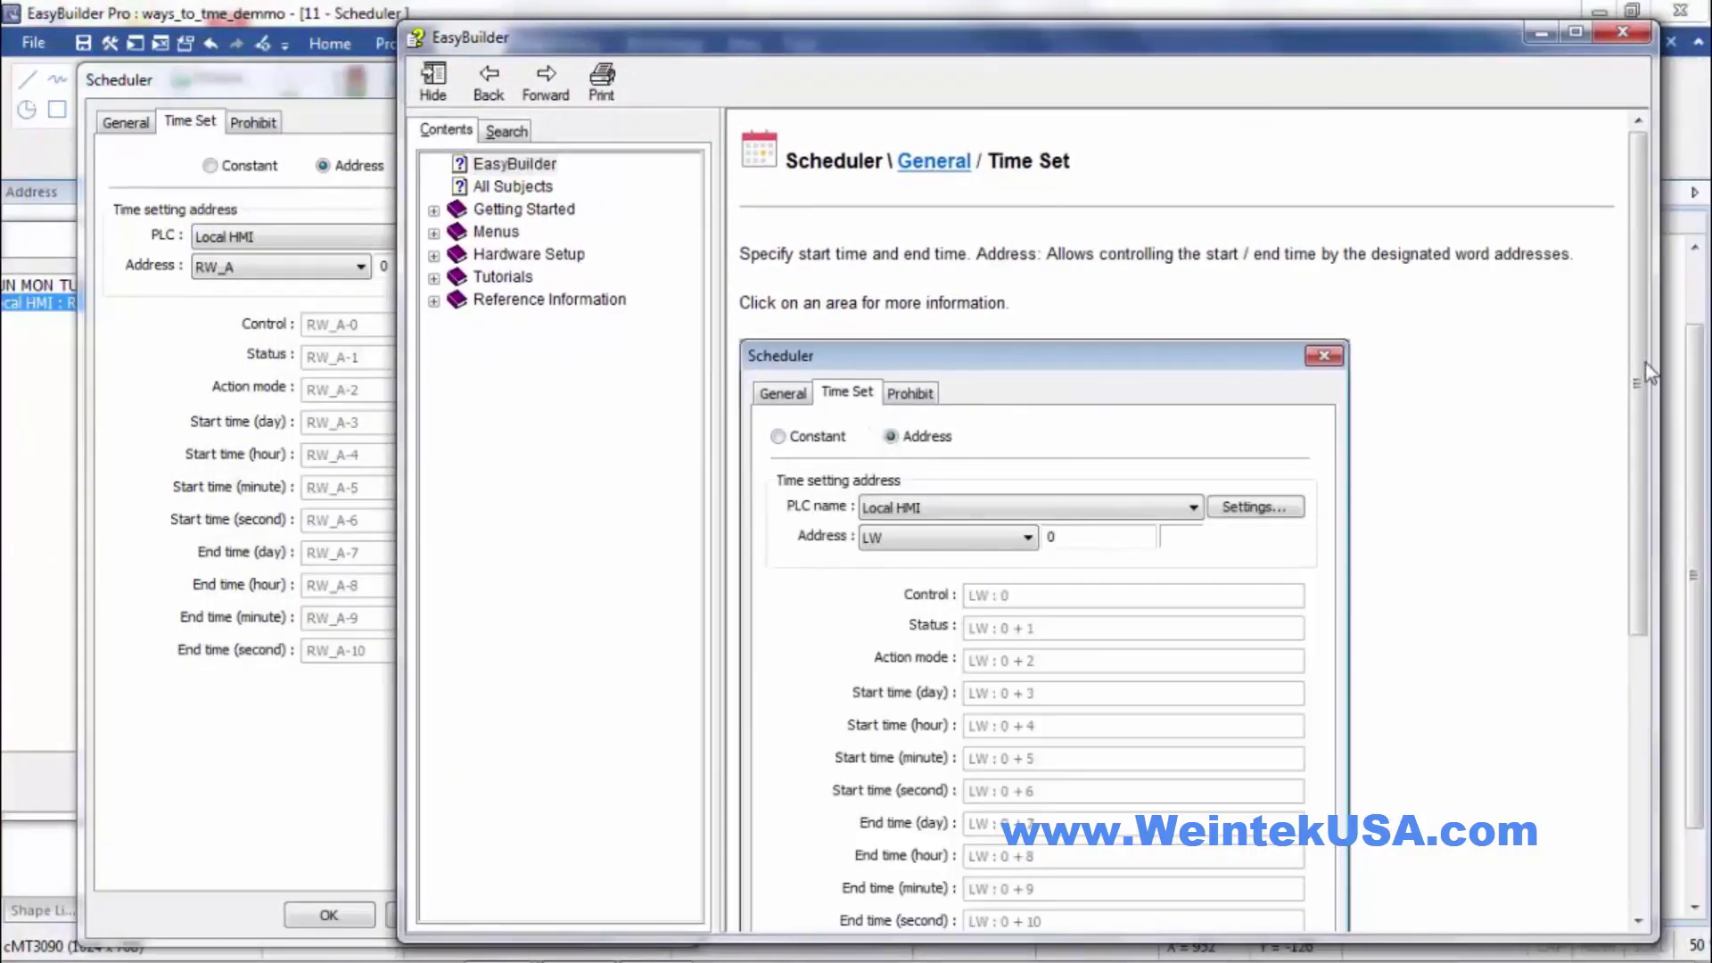
left_click_drag(1640, 361, 1638, 504)
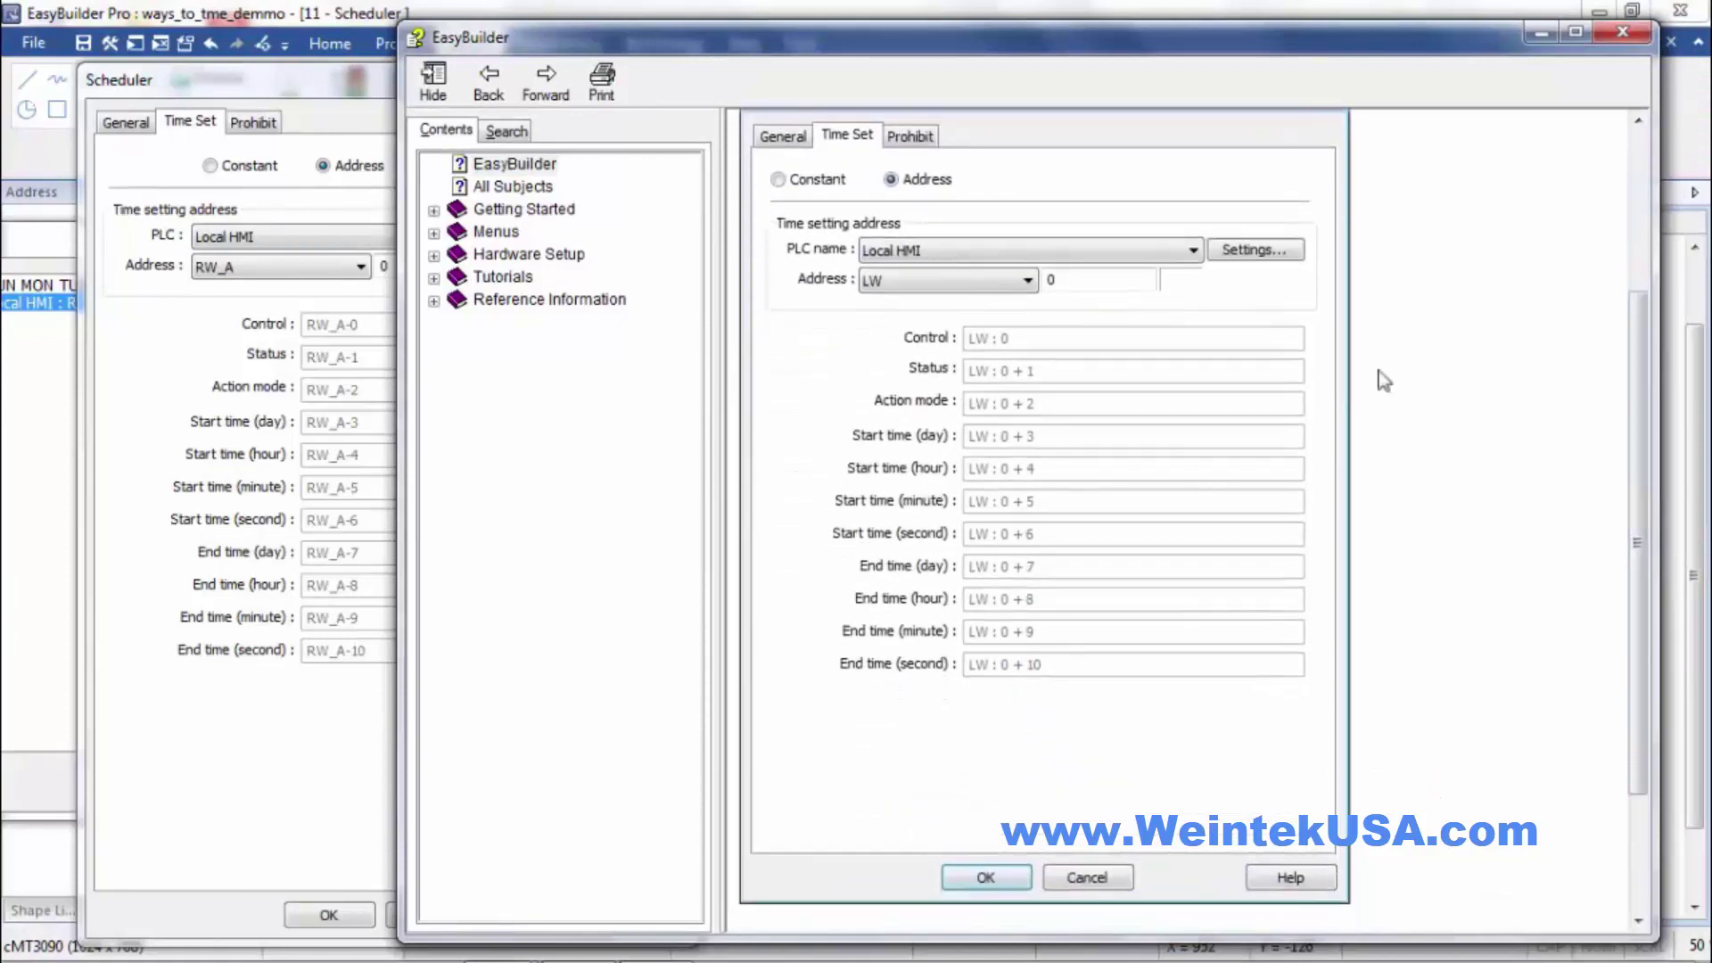
Step: Read the Control, Status, Start time day and hour explanations, then close the help
left_click(976, 340)
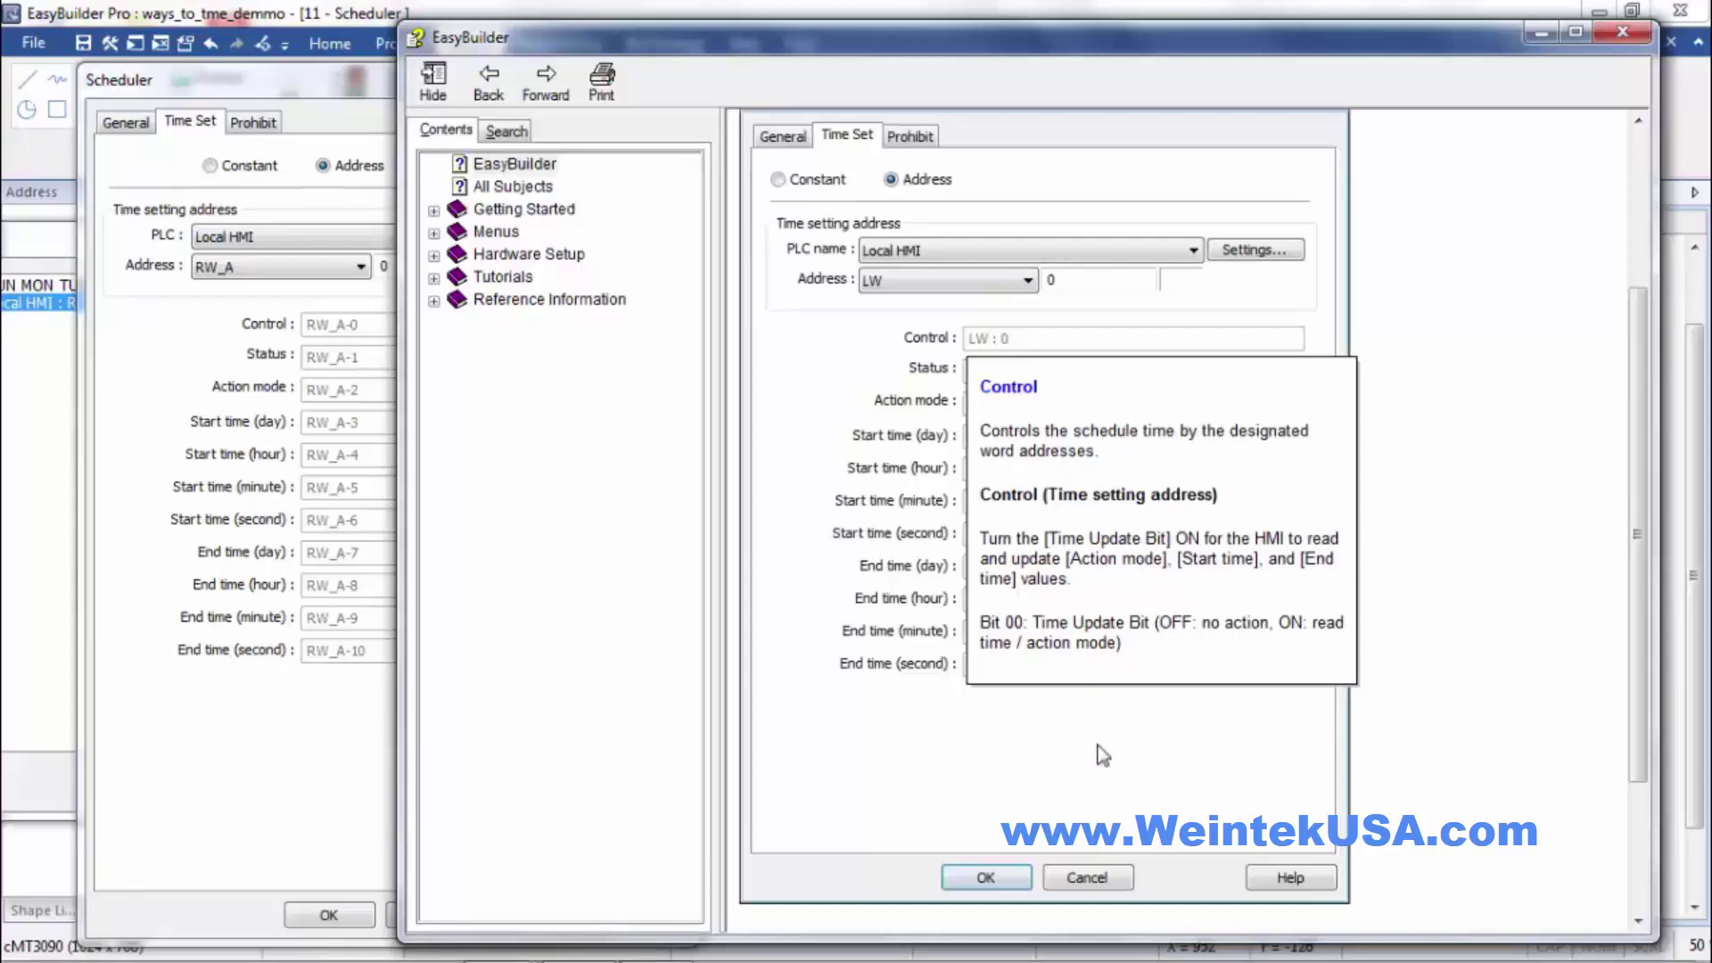
left_click(1063, 752)
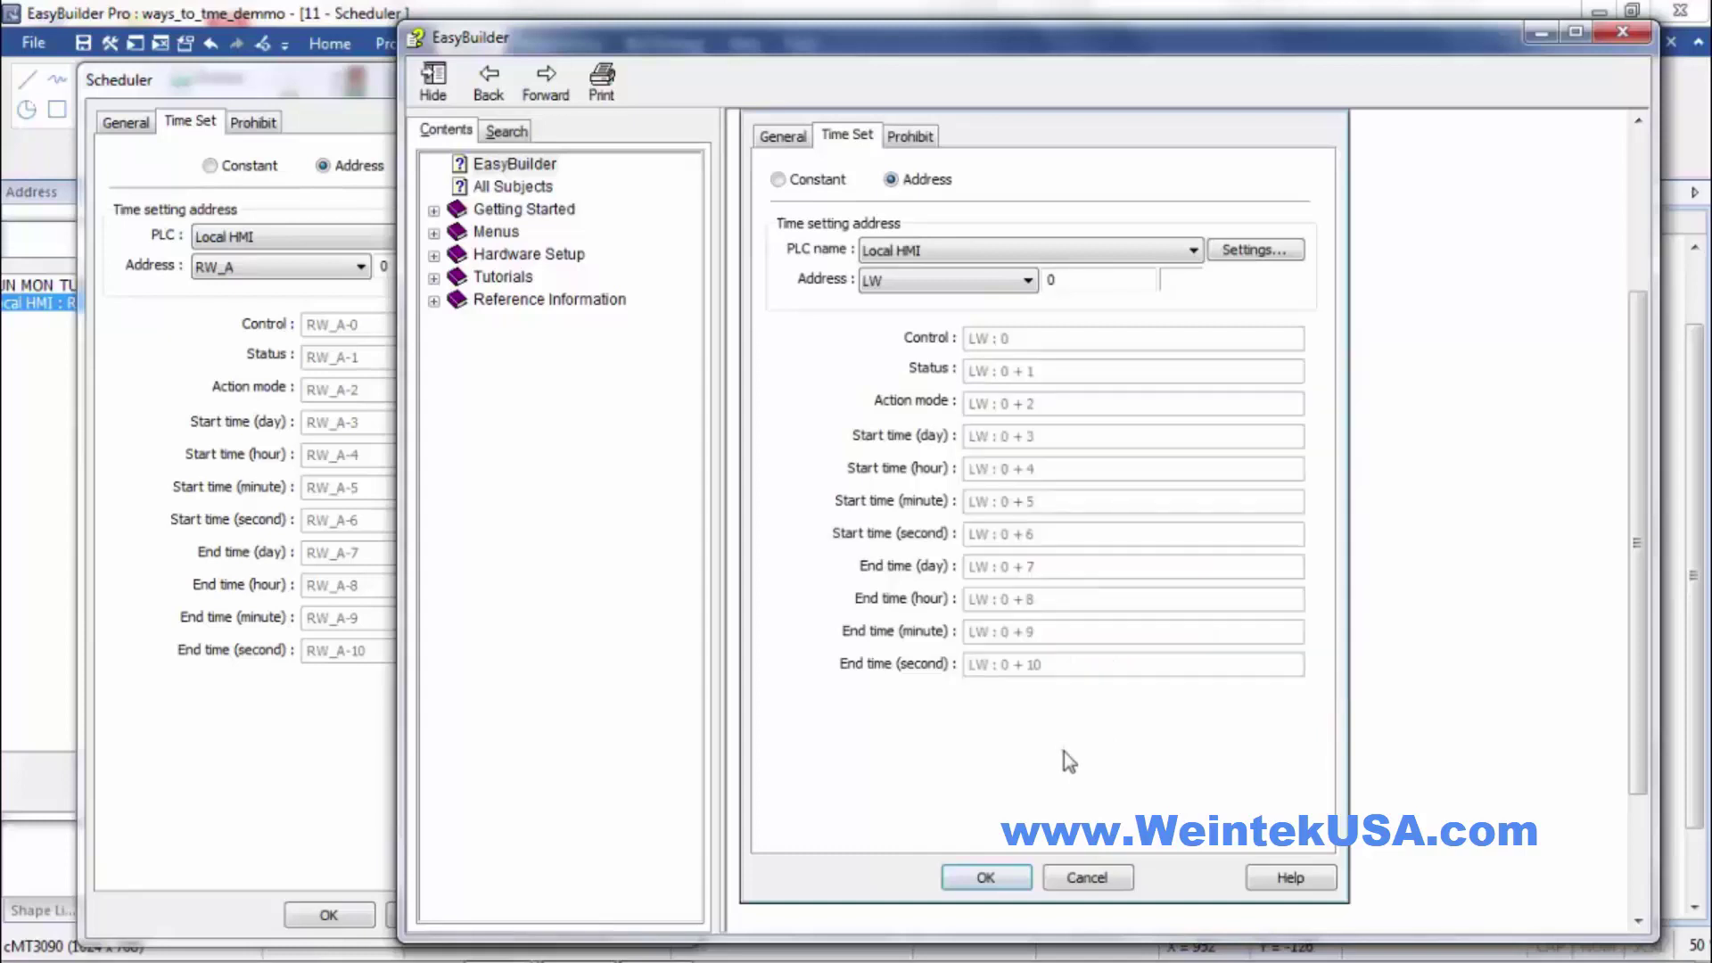
left_click(977, 380)
left_click(1008, 439)
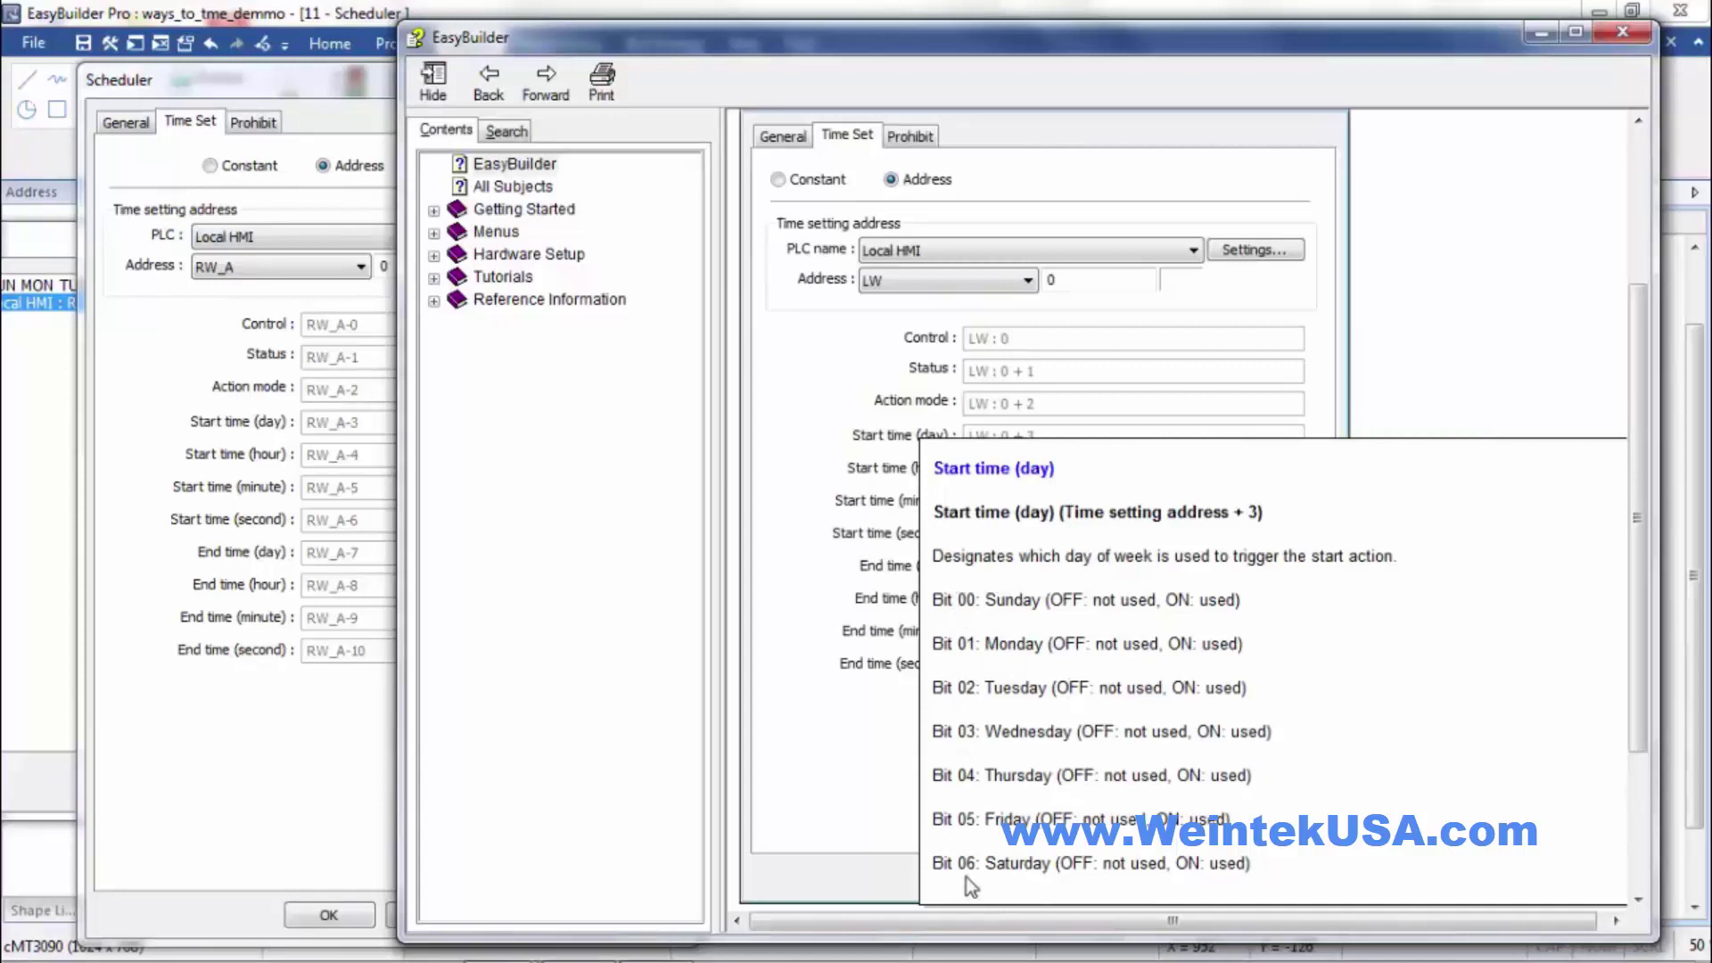
left_click(1437, 356)
left_click(1132, 468)
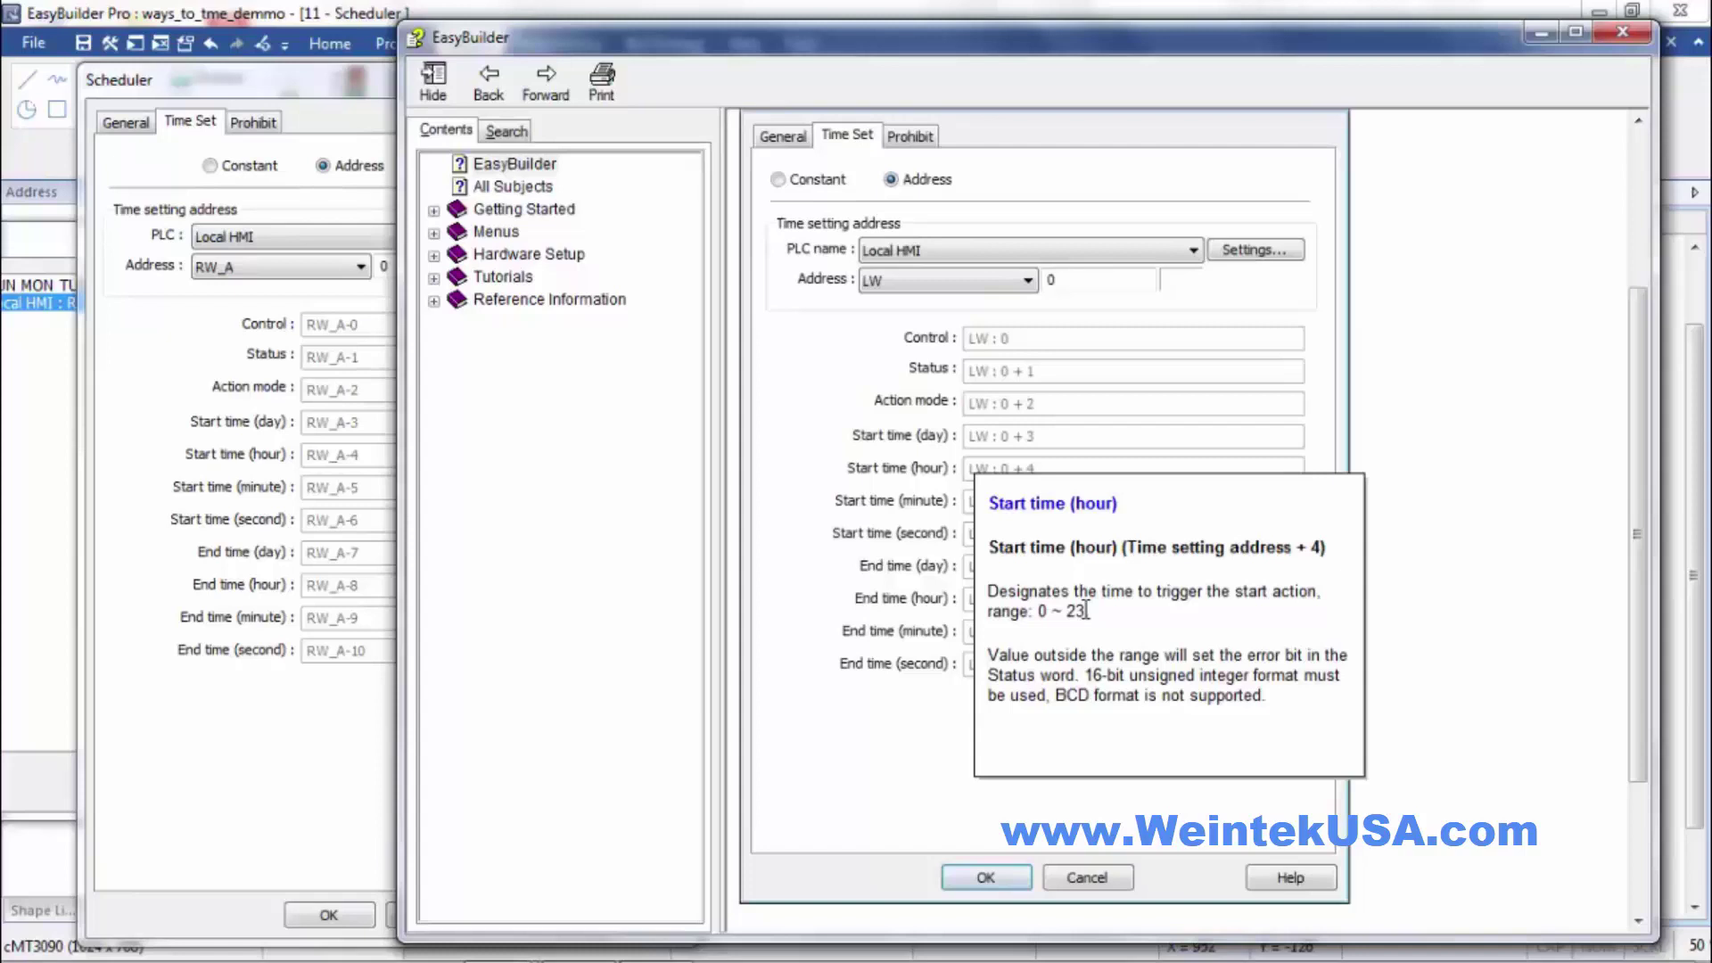
left_click(906, 769)
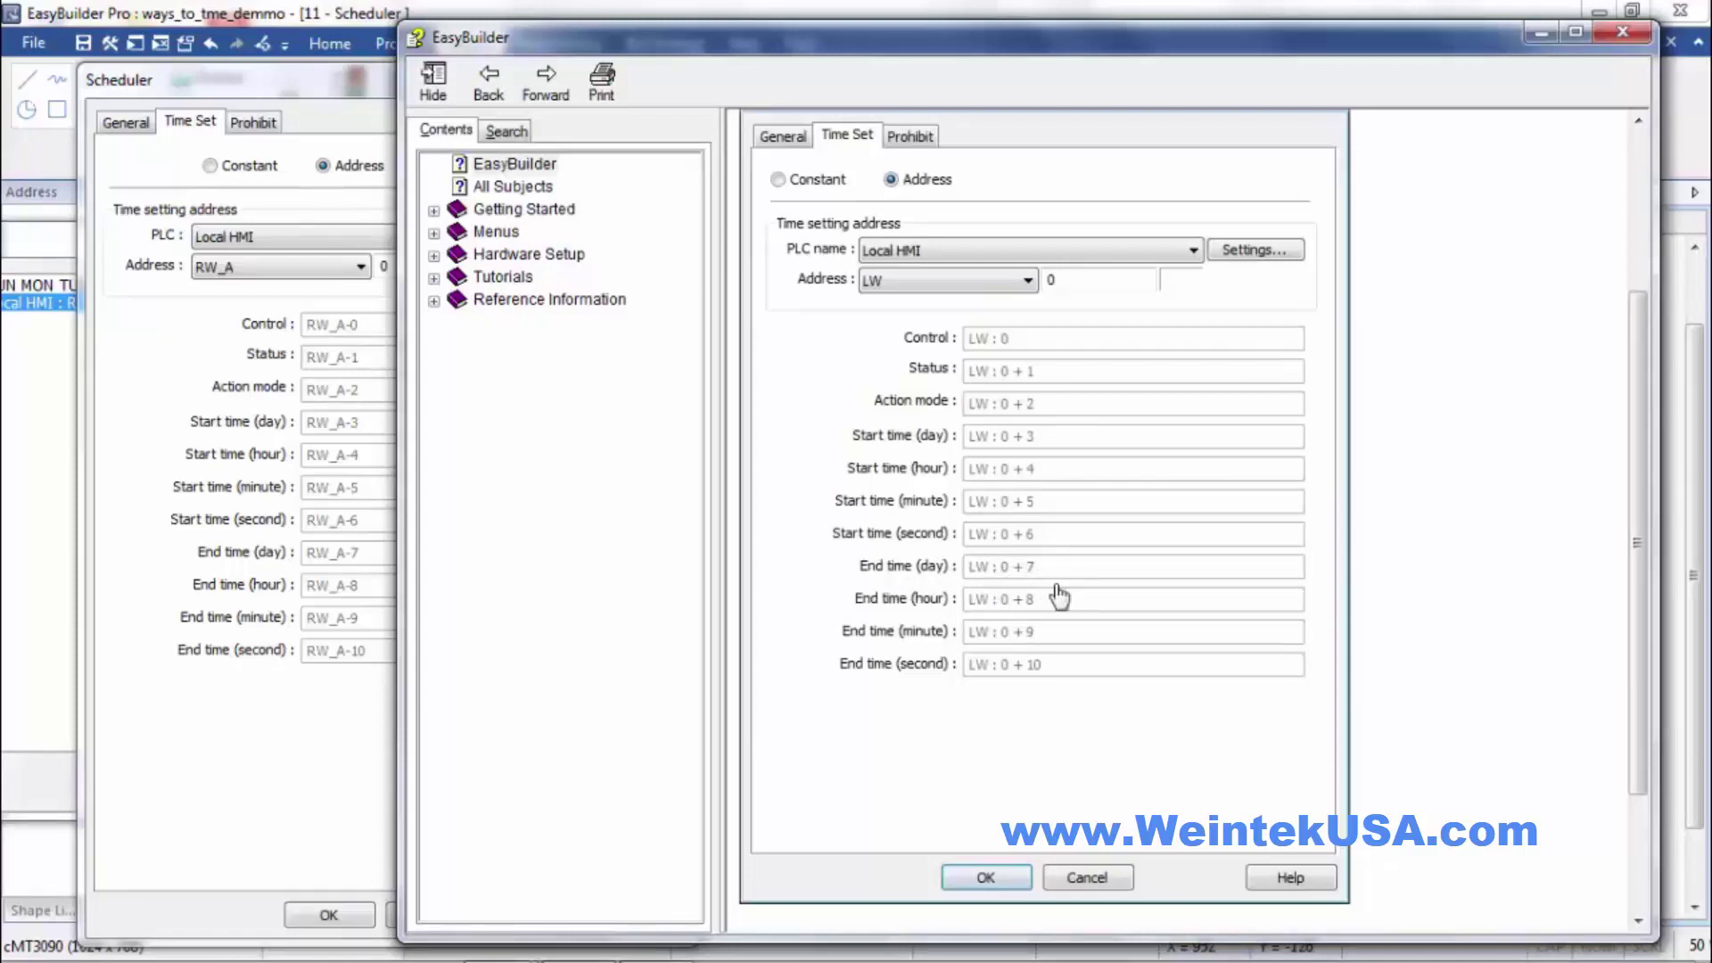
left_click(1623, 32)
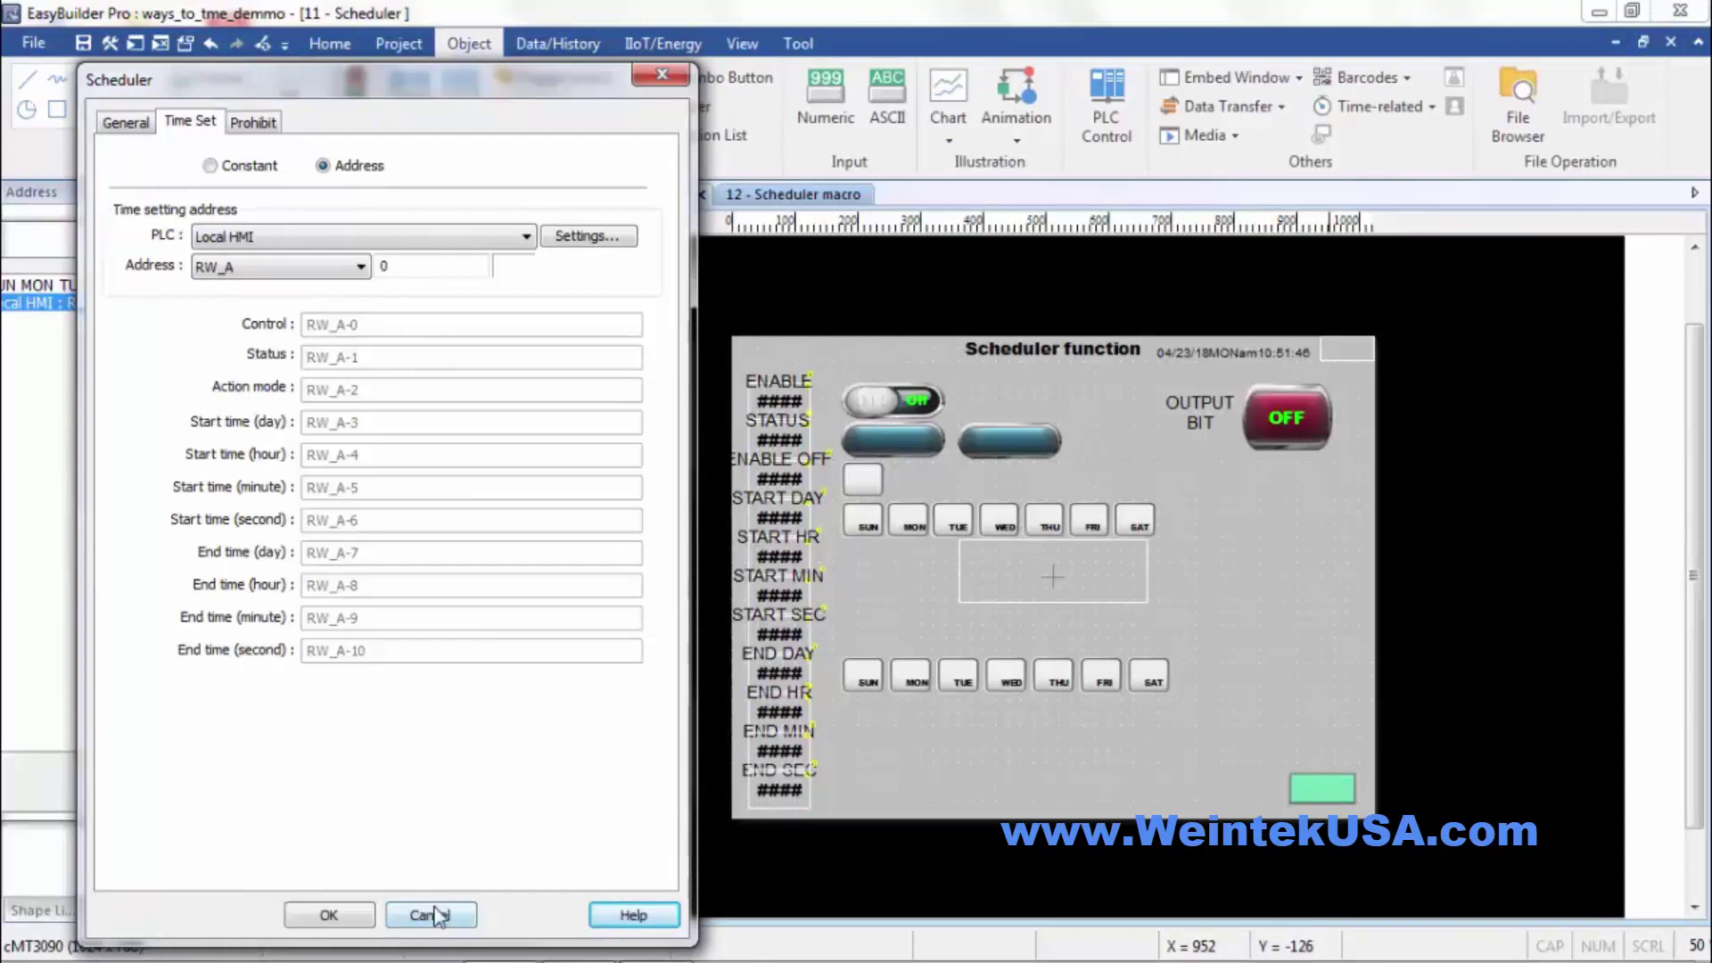
Step: Cancel Scheduler 2's settings without saving any changes
left_click(431, 915)
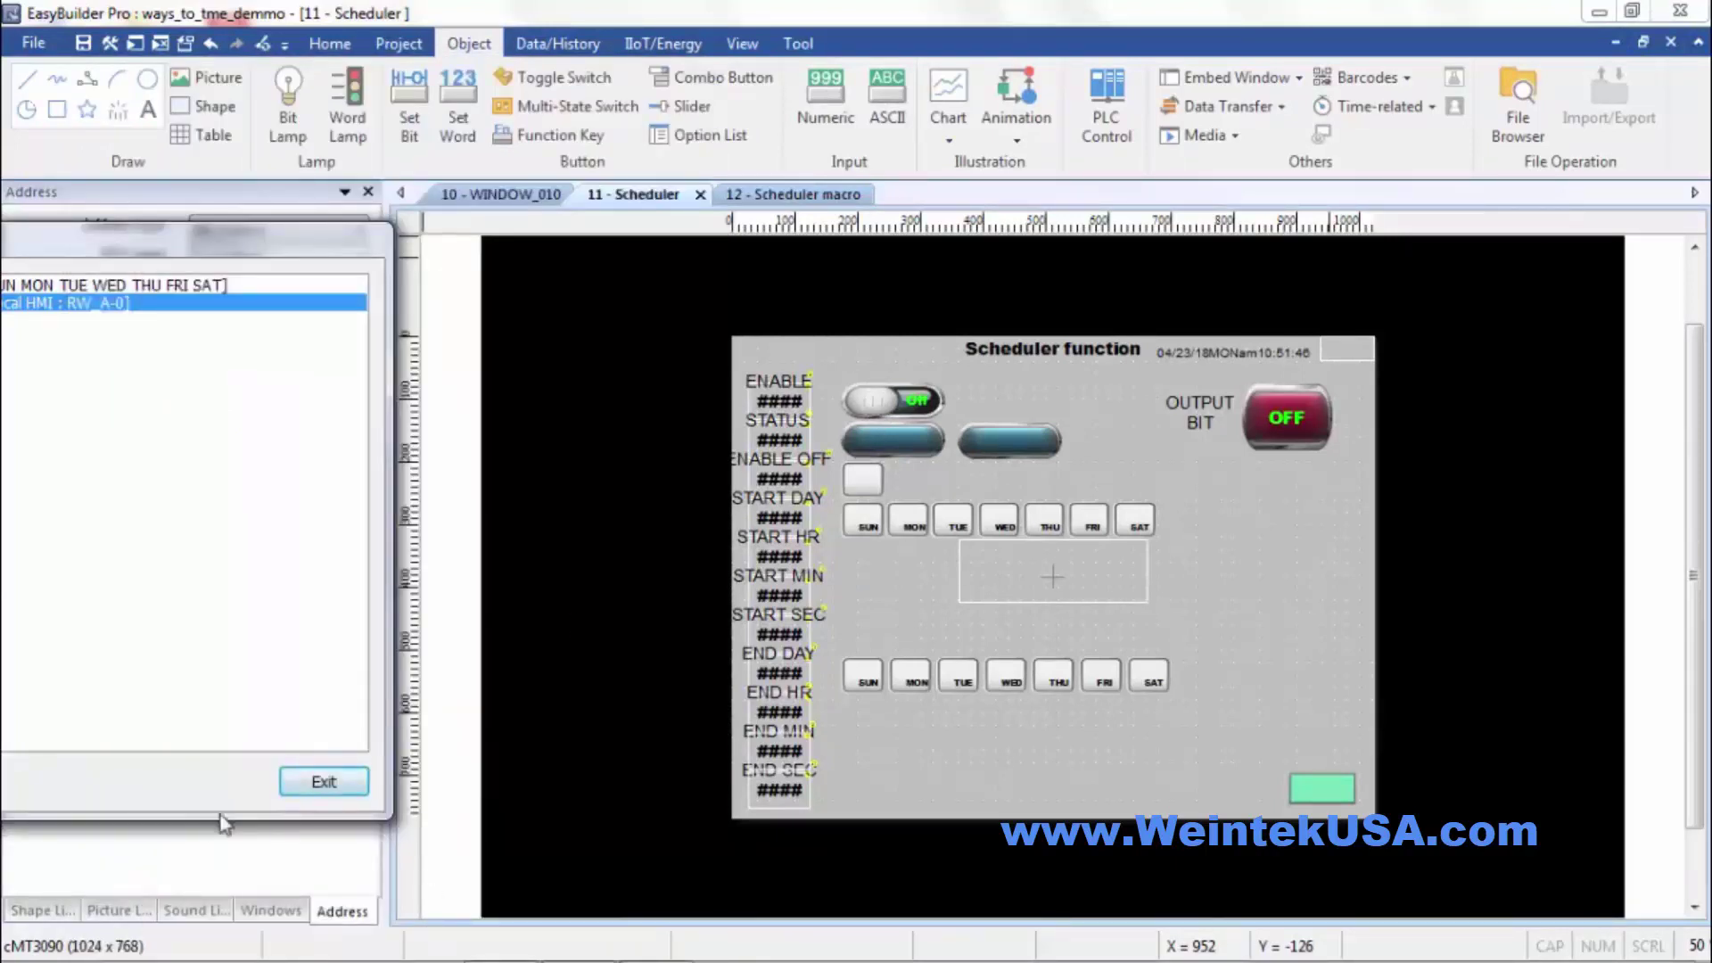
Step: Close the address list and check the ENABLE switch's bit address, leaving it unchanged
left_click(302, 788)
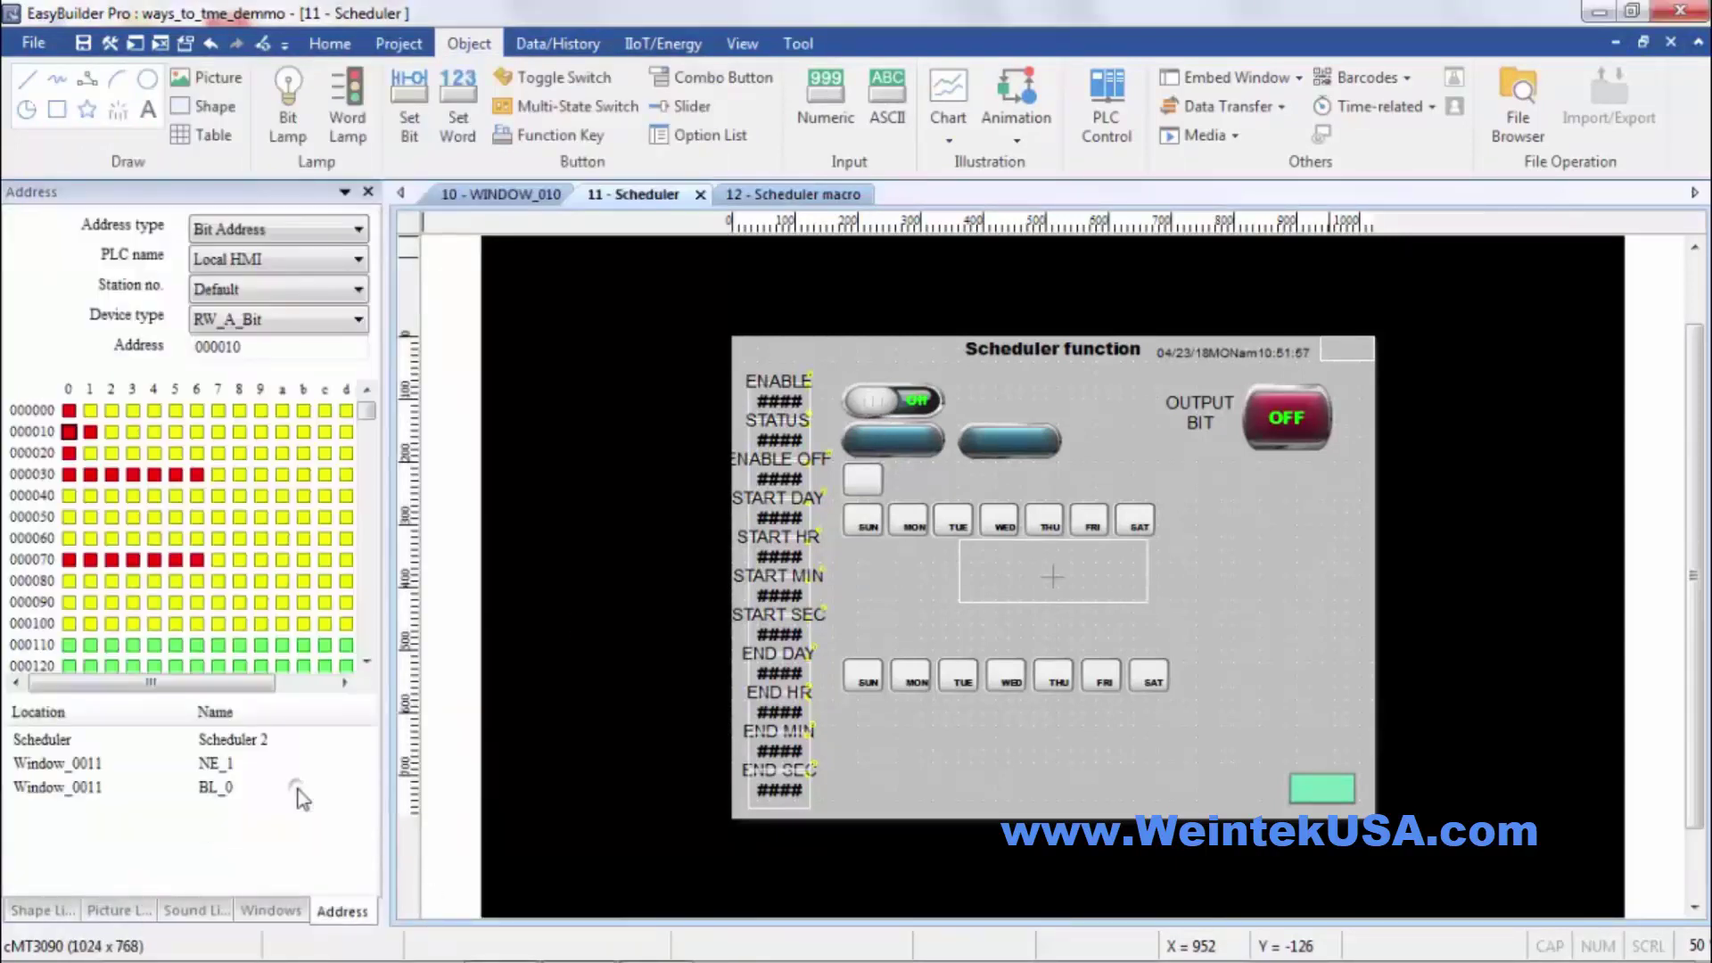
double_click(866, 403)
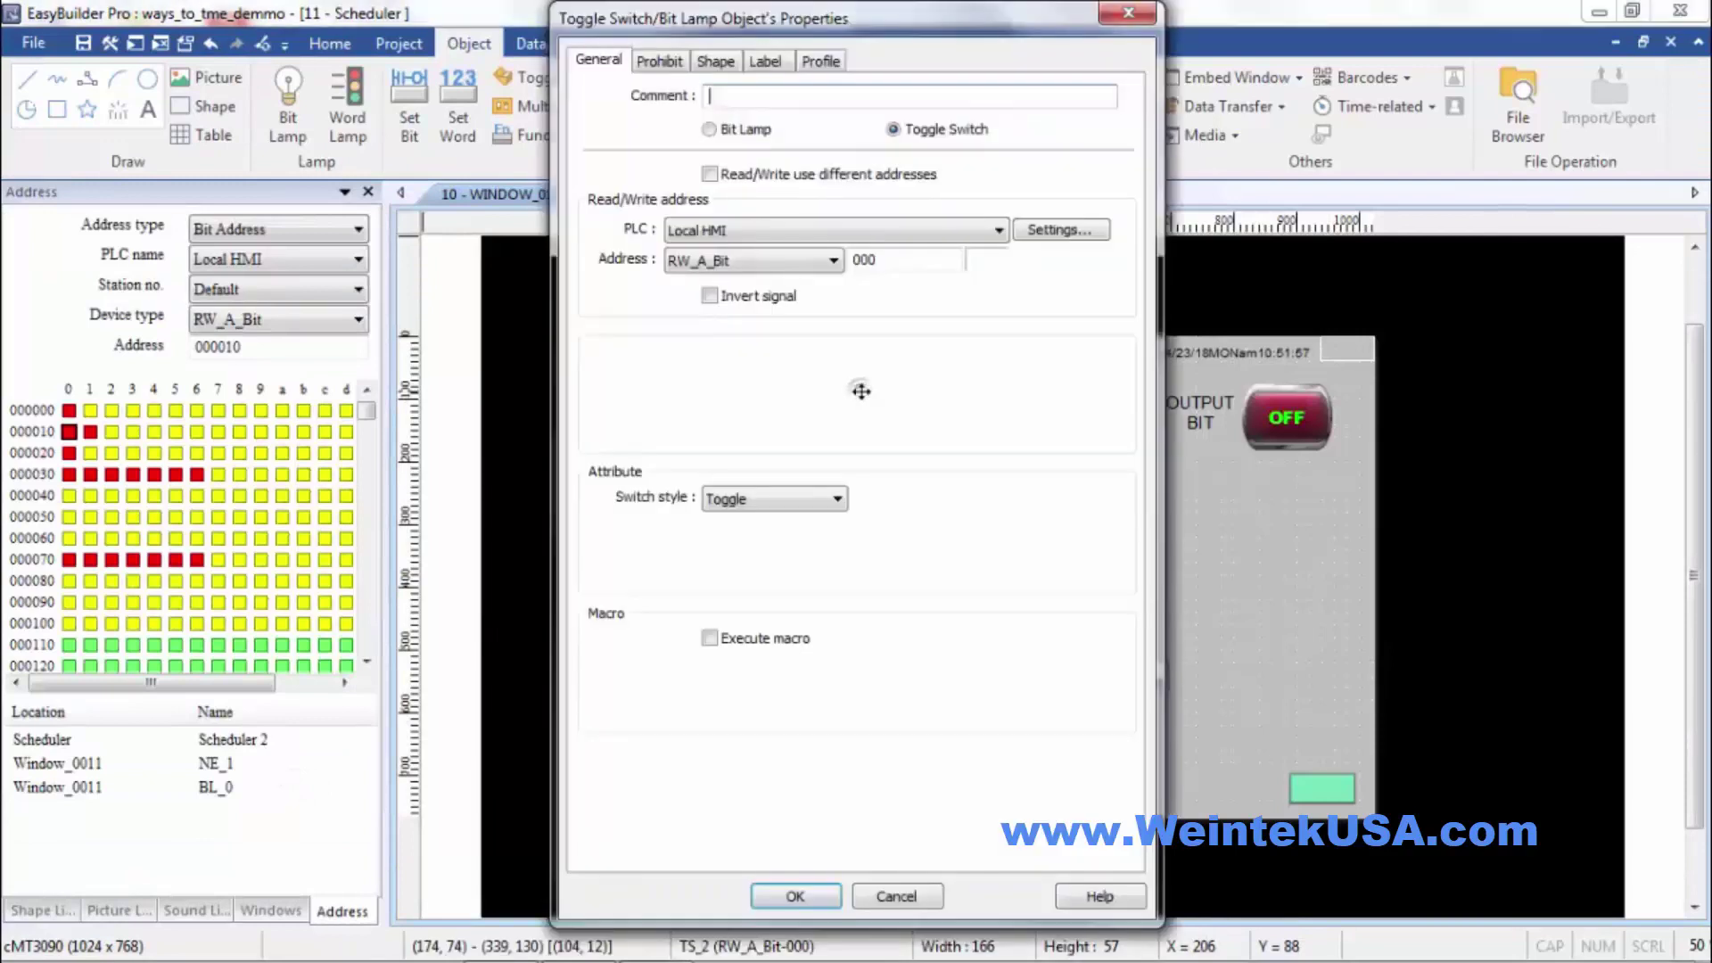
left_click(712, 262)
left_click(790, 897)
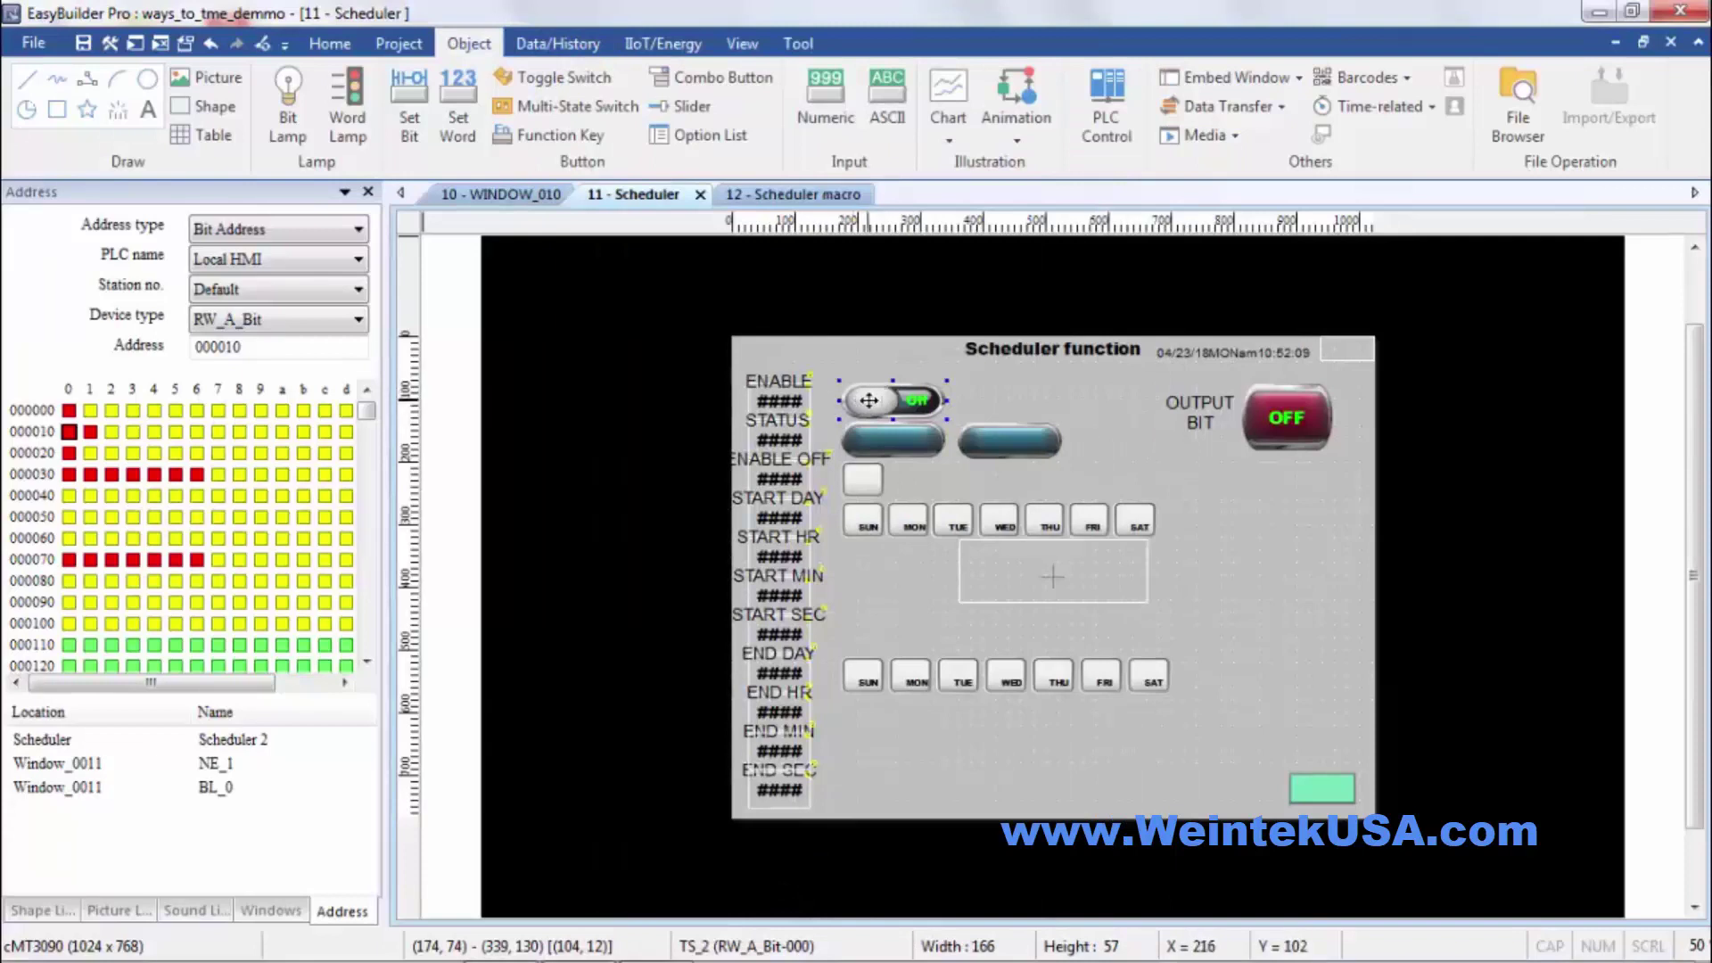
Step: Confirm the ENABLE readout on RW_A-0 keeps 16-bit Unsigned, 4-digit format
double_click(785, 406)
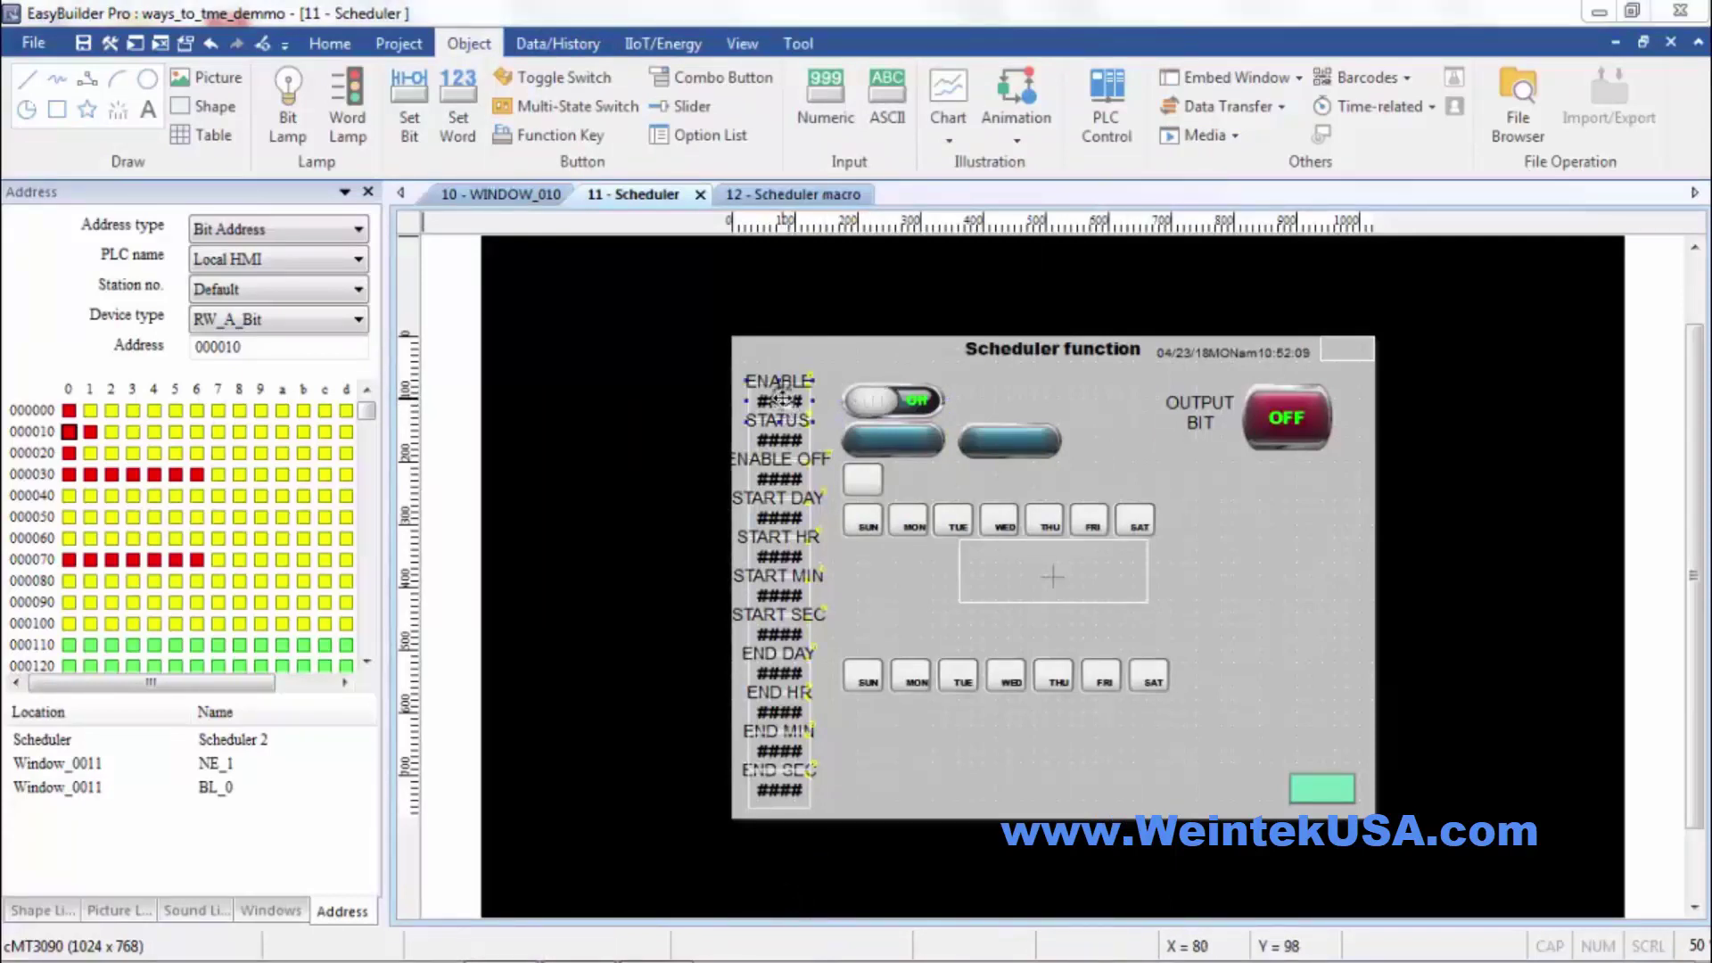
left_click(755, 64)
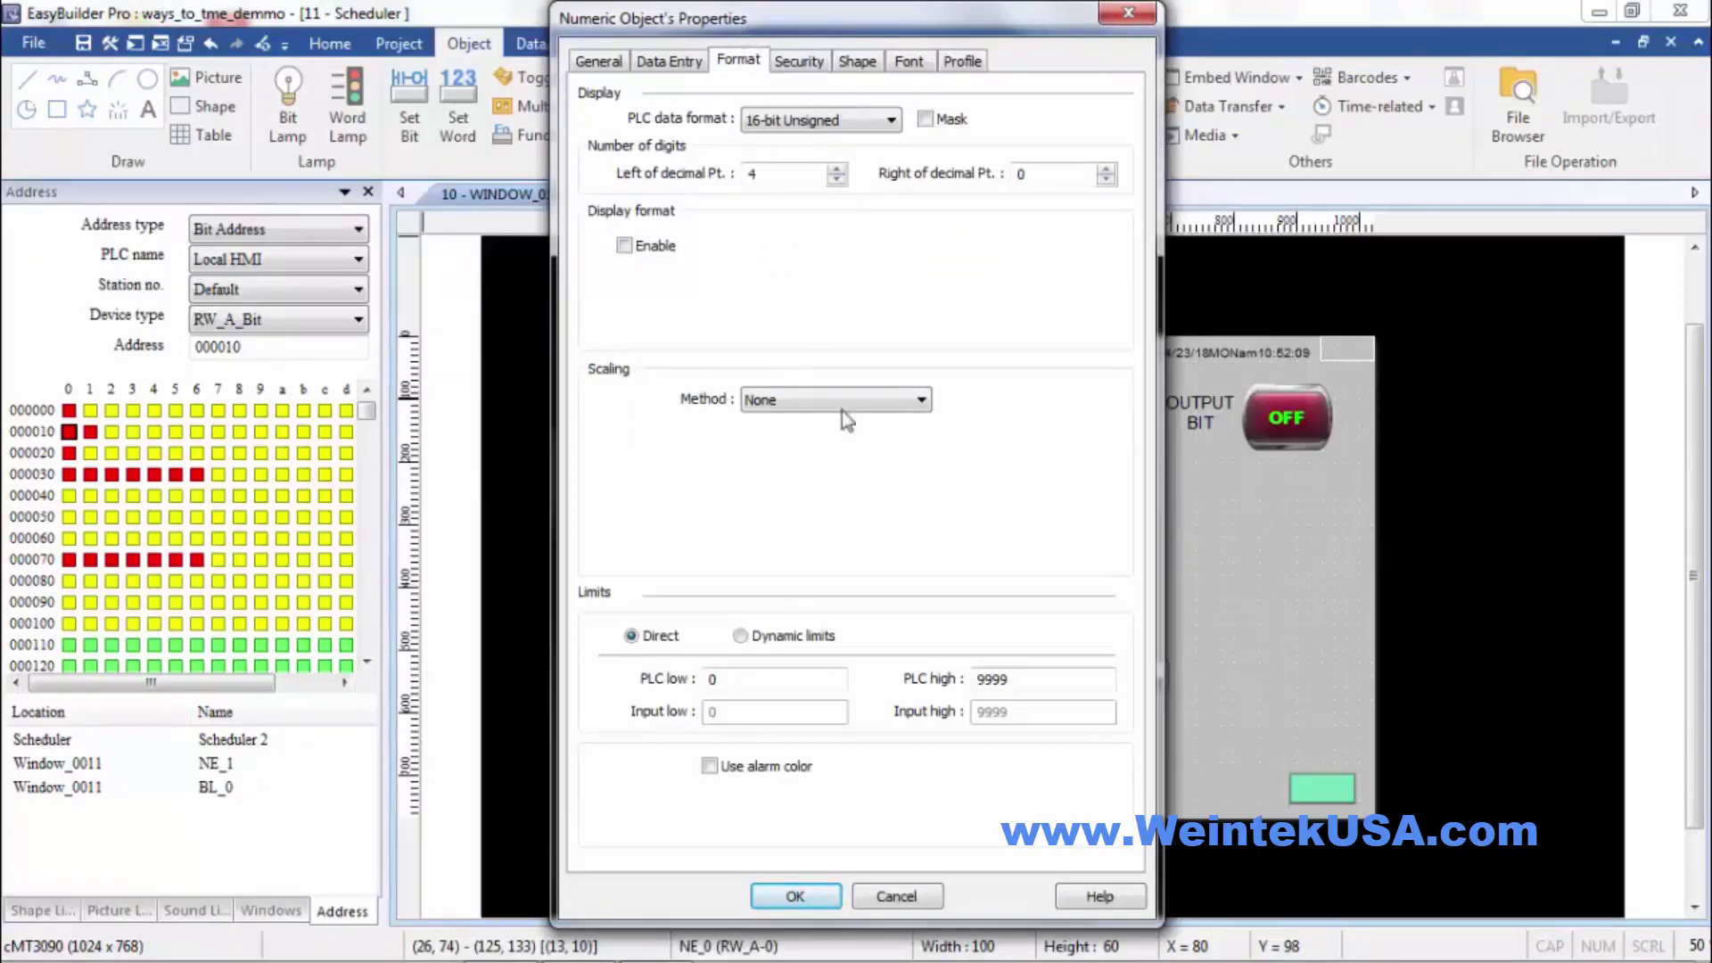
left_click(796, 898)
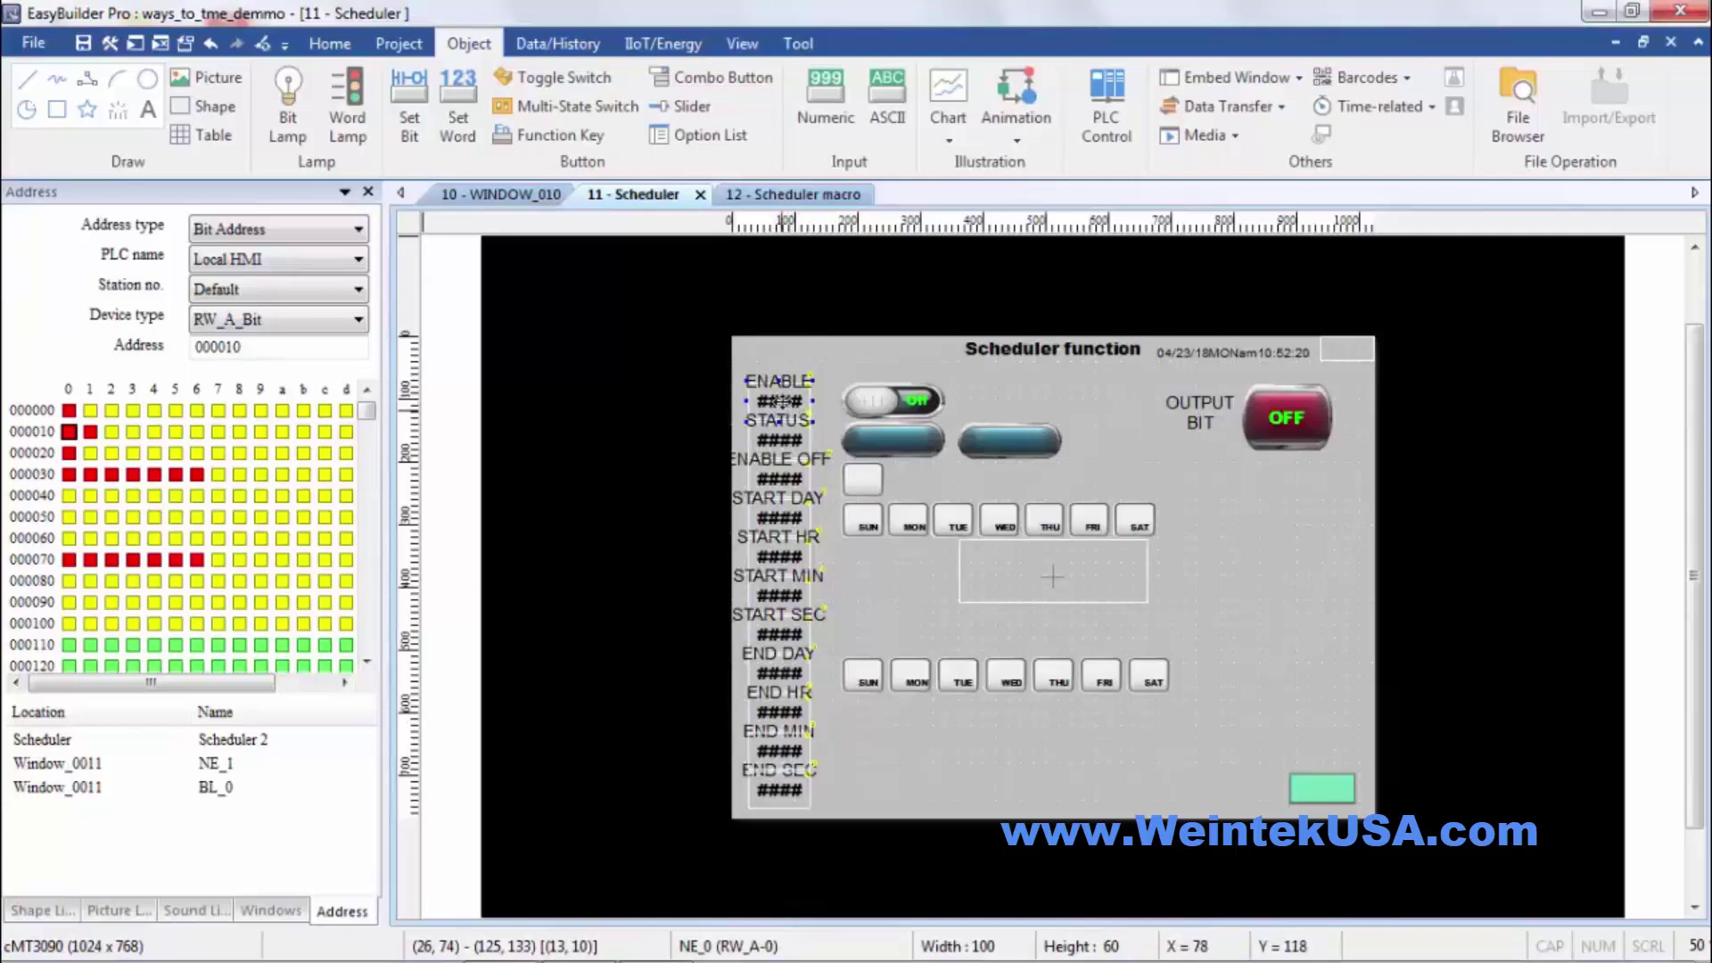
double_click(859, 443)
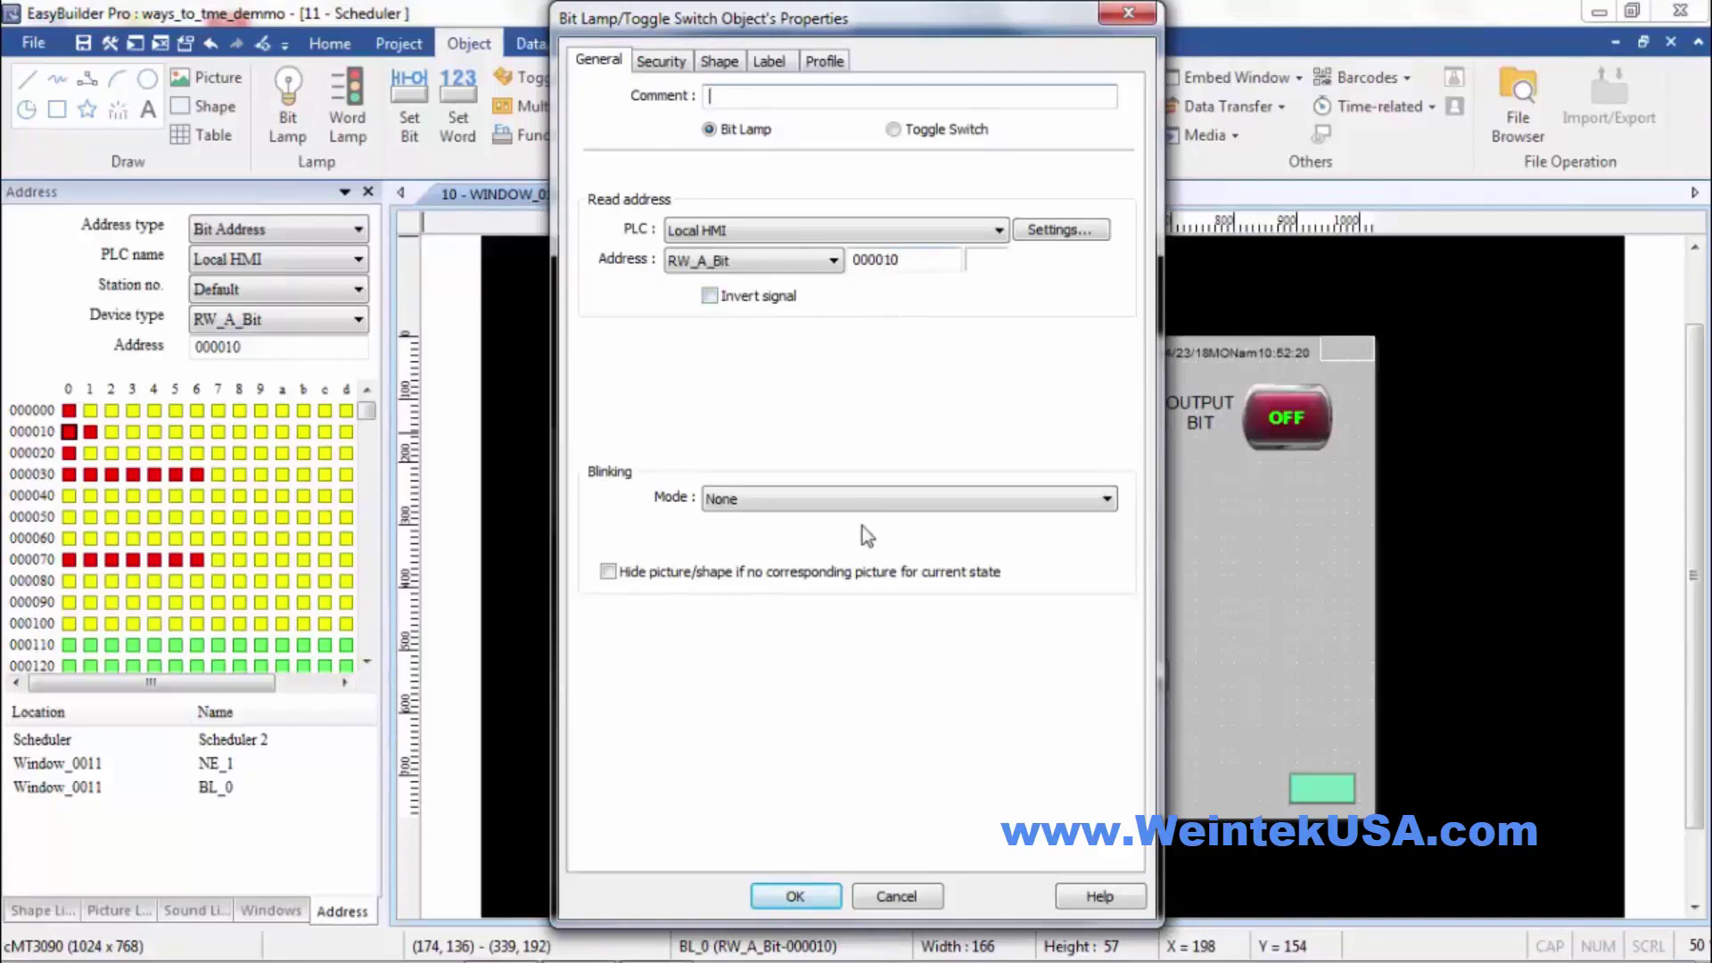
left_click(796, 895)
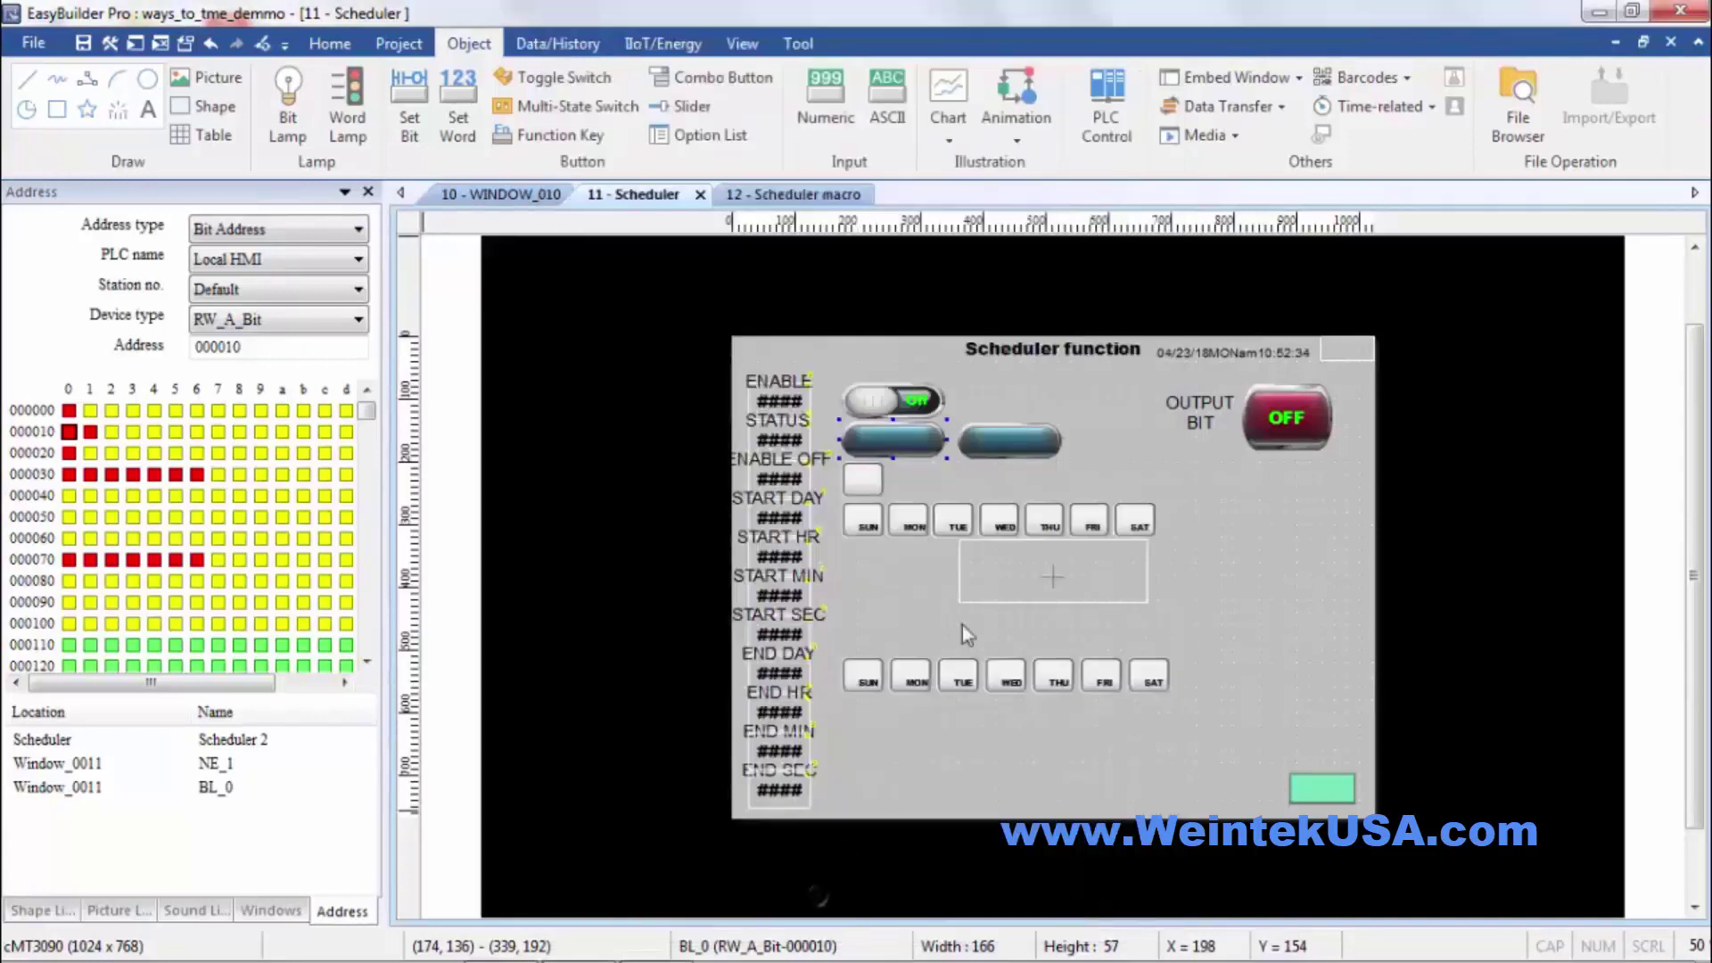
double_click(996, 451)
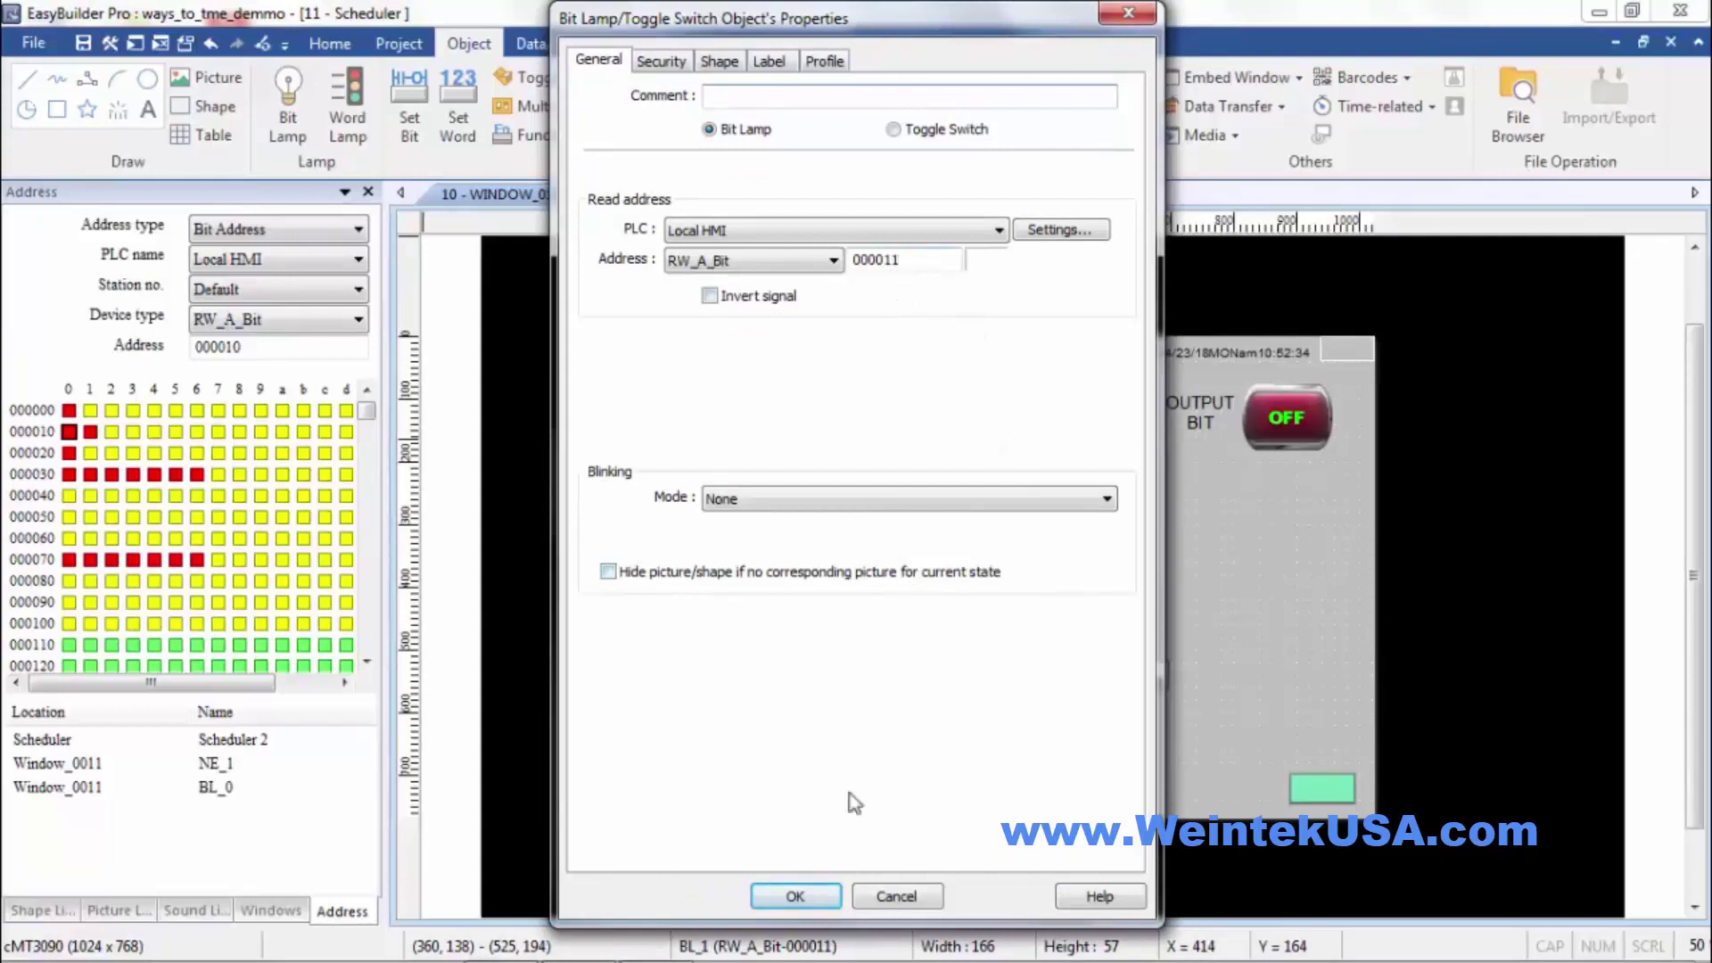
left_click(807, 896)
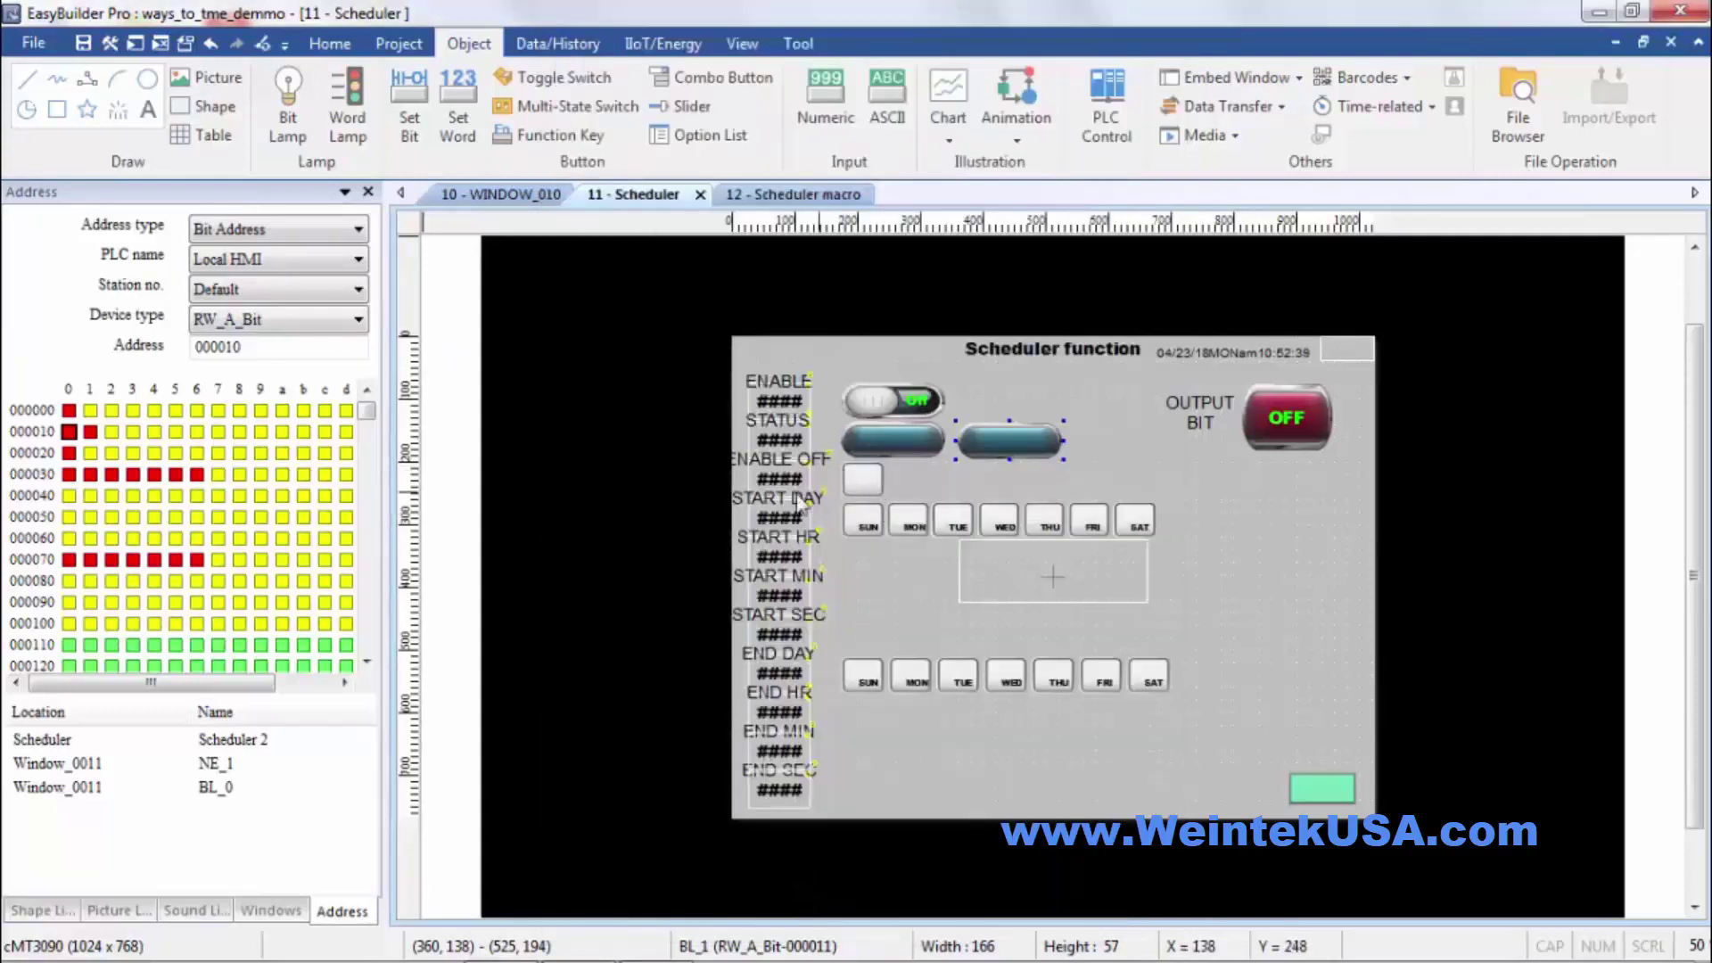
left_click(859, 481)
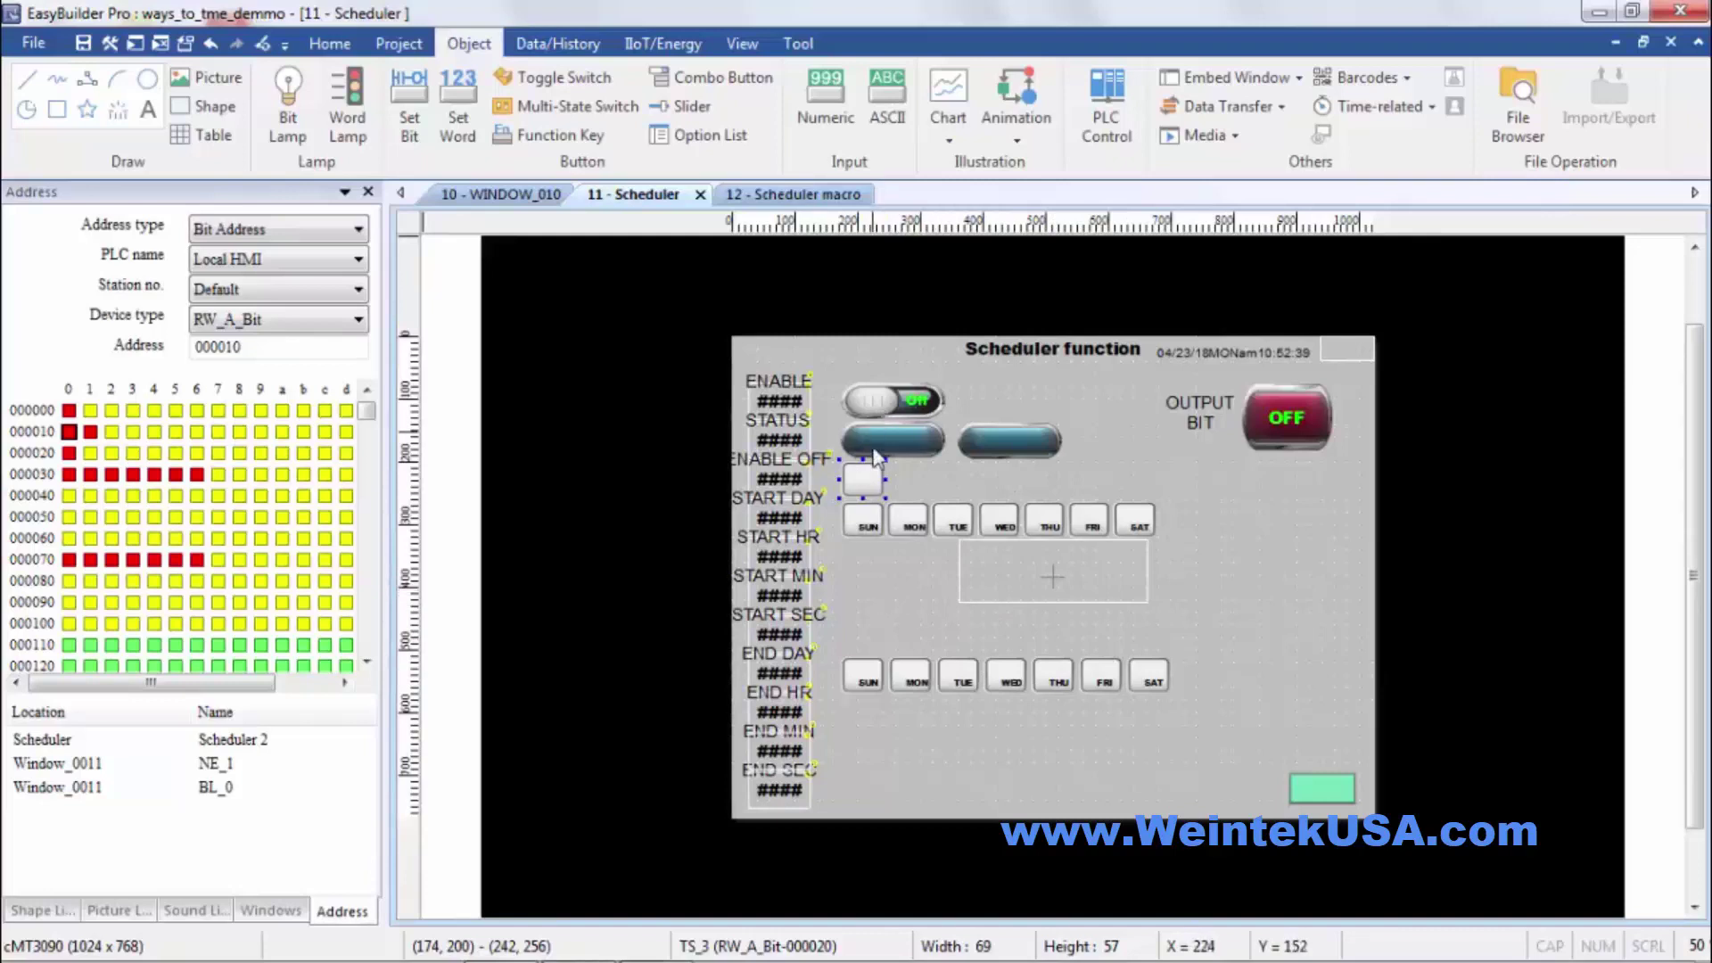
Step: Inspect the START DAY readout and the SUN and SAT start-day switch settings
double_click(778, 519)
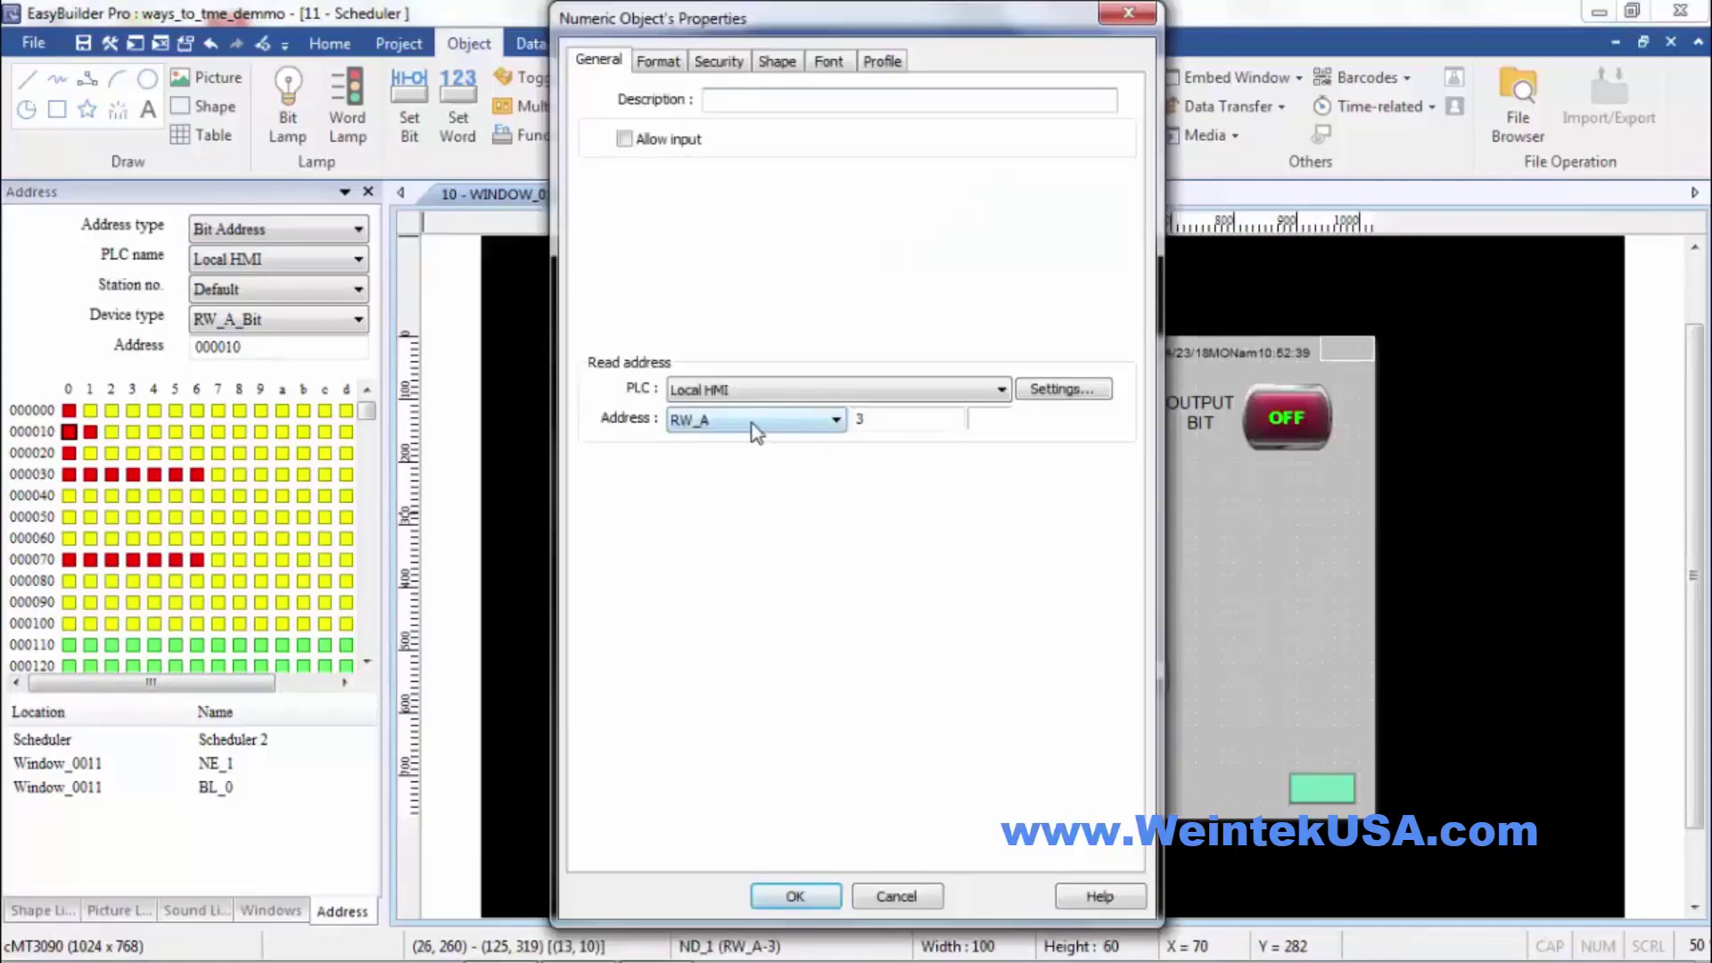
left_click(889, 895)
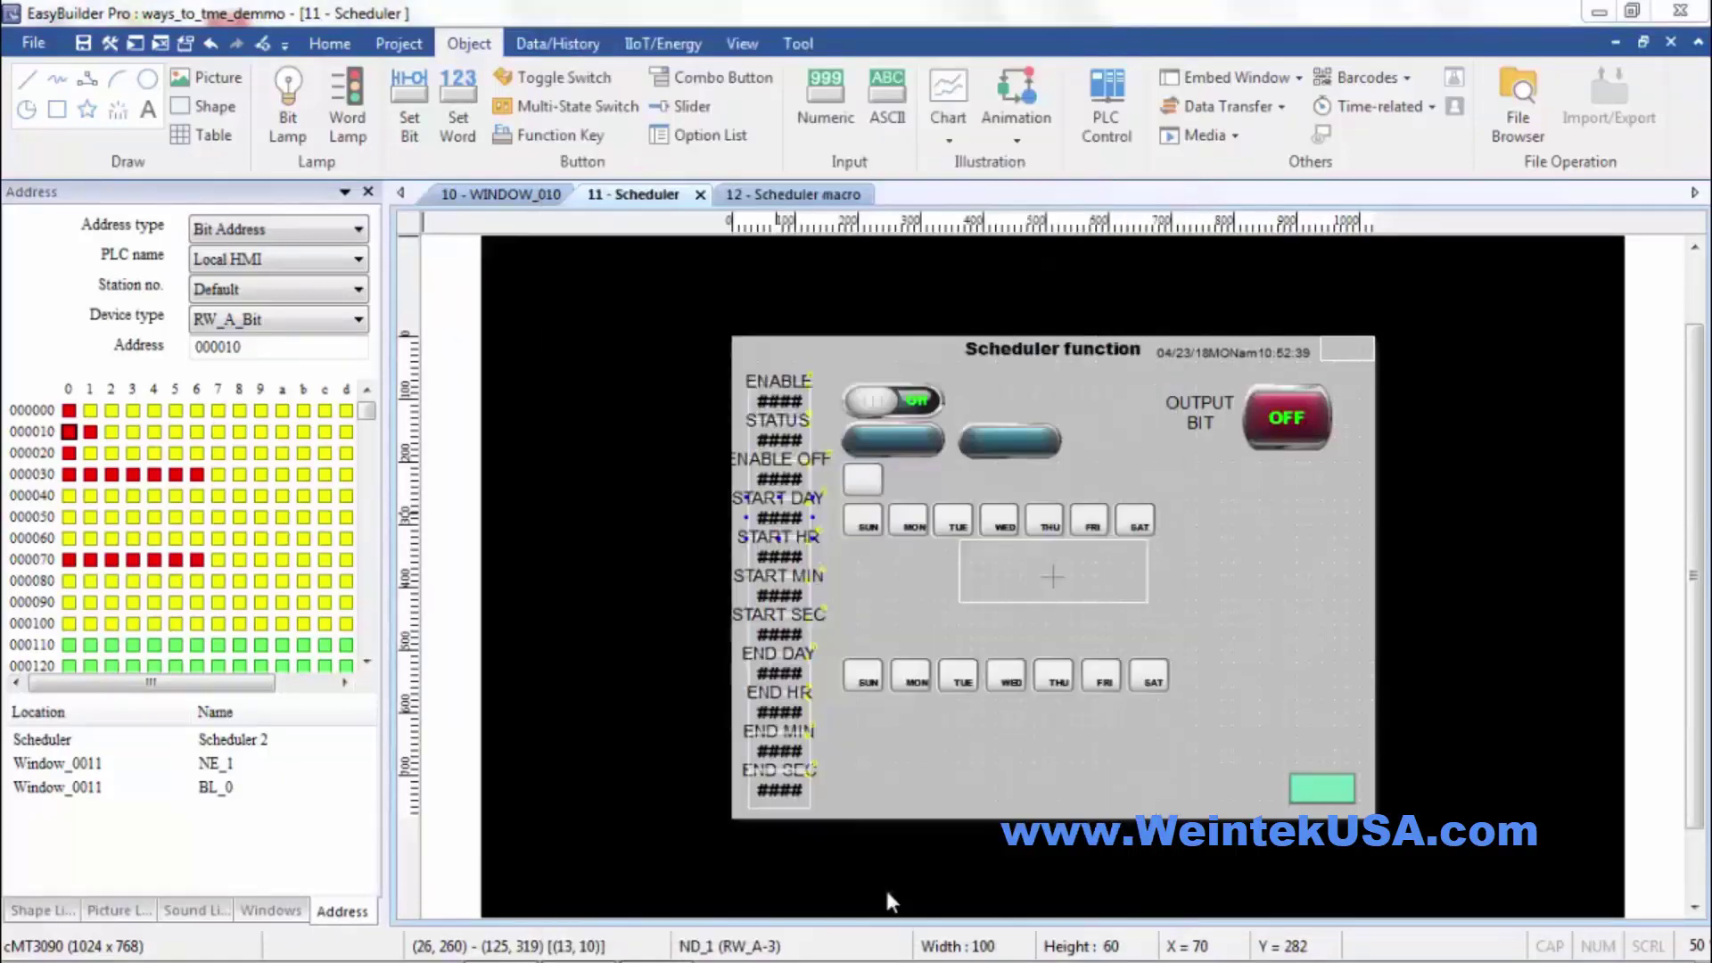
double_click(849, 523)
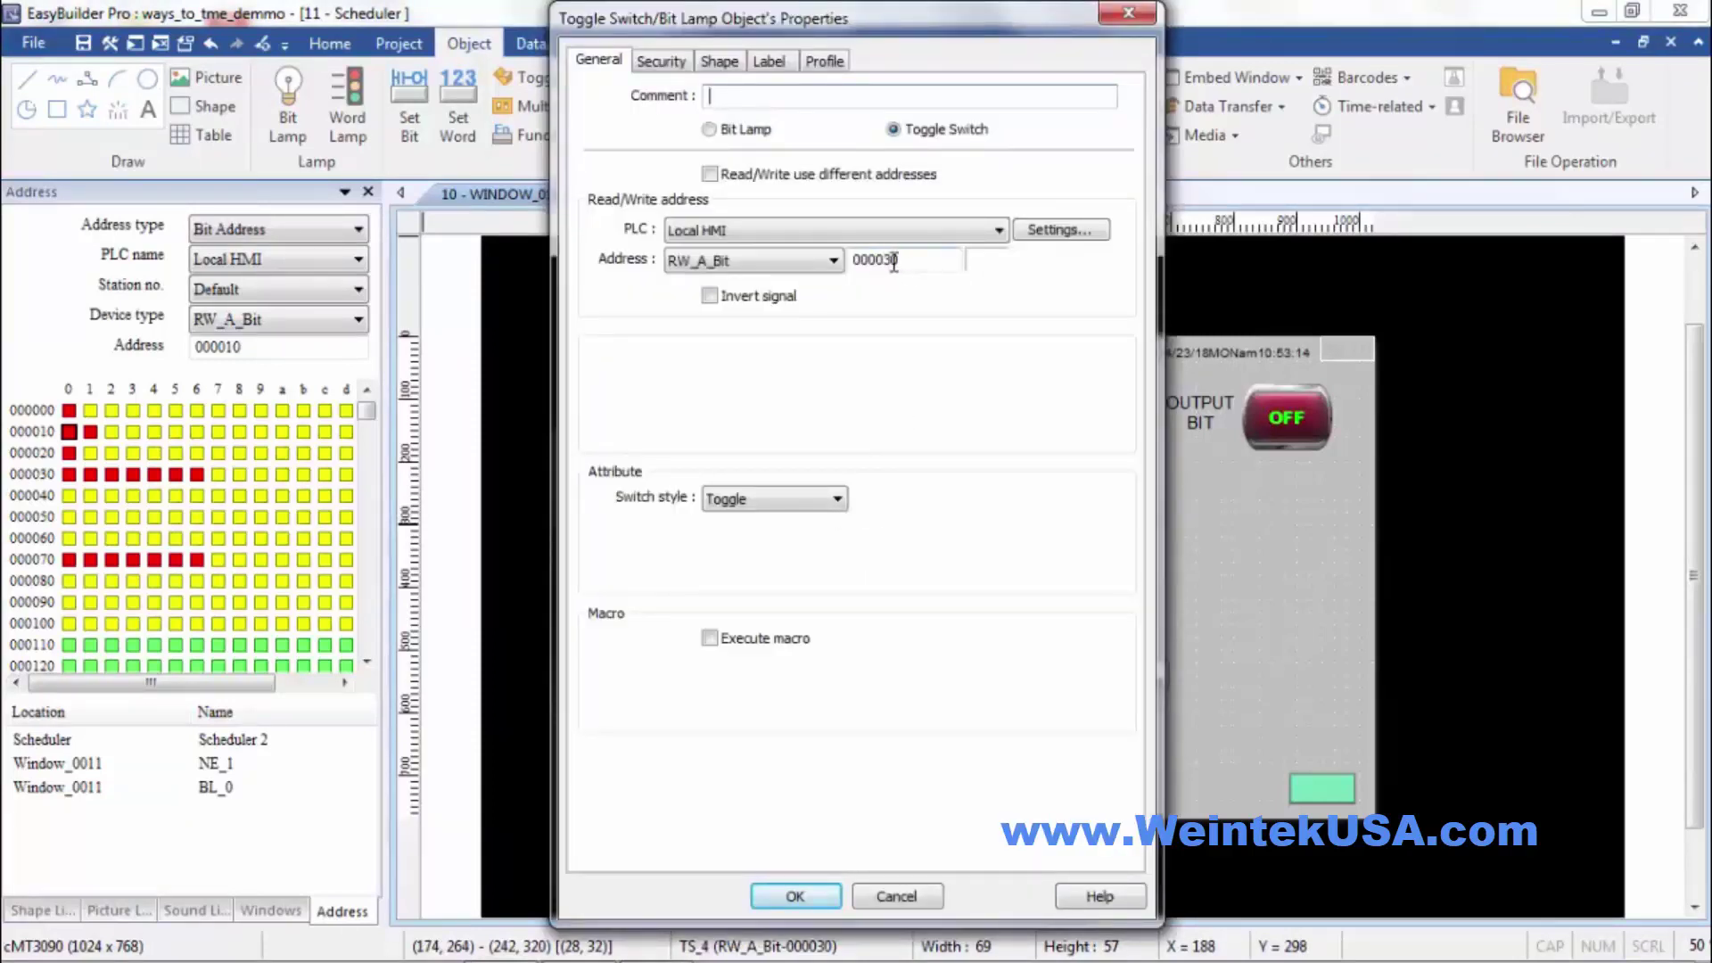
left_click(811, 899)
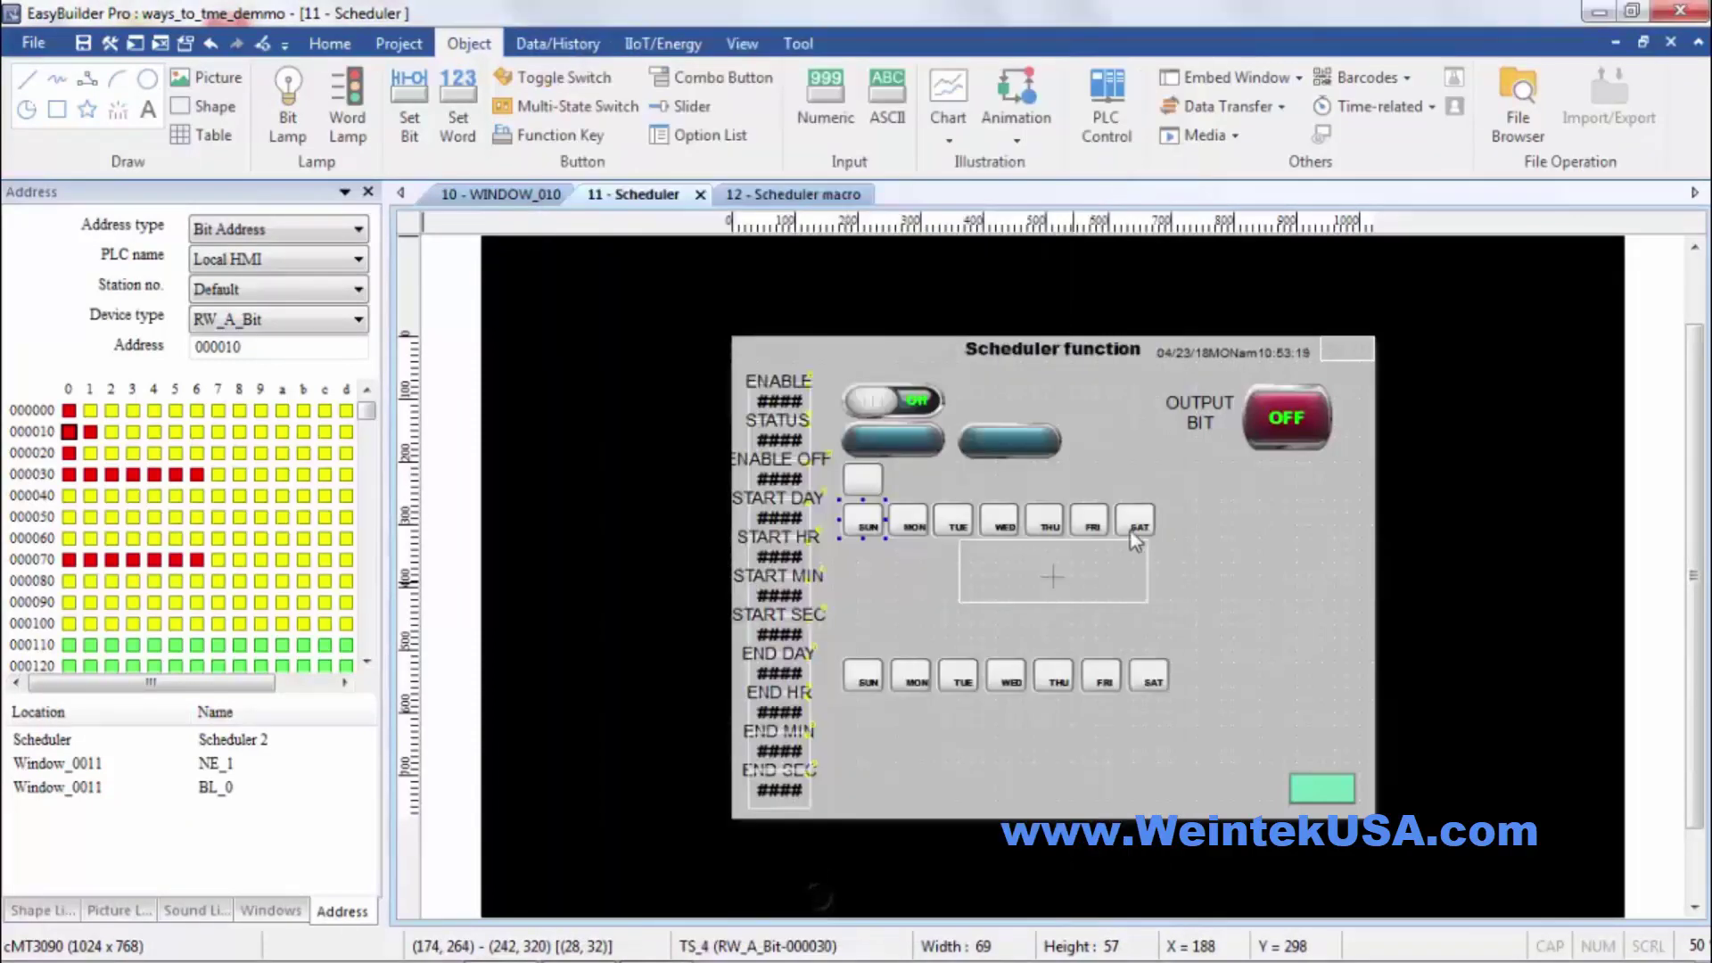
double_click(1133, 528)
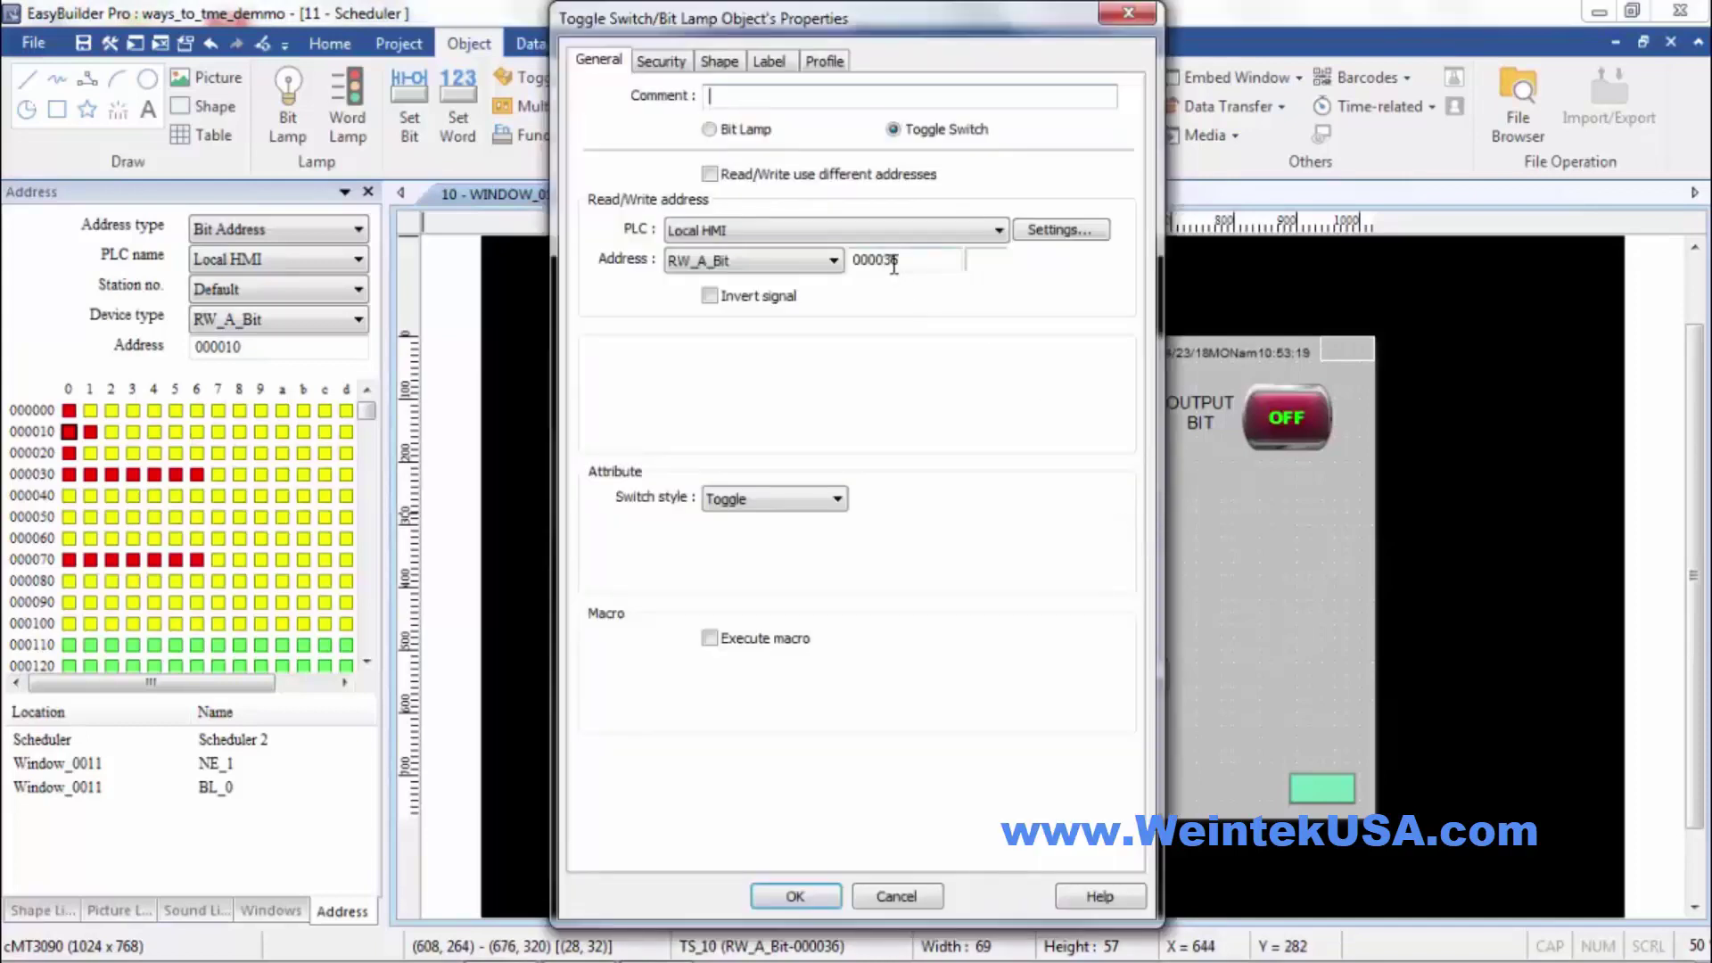
left_click(816, 903)
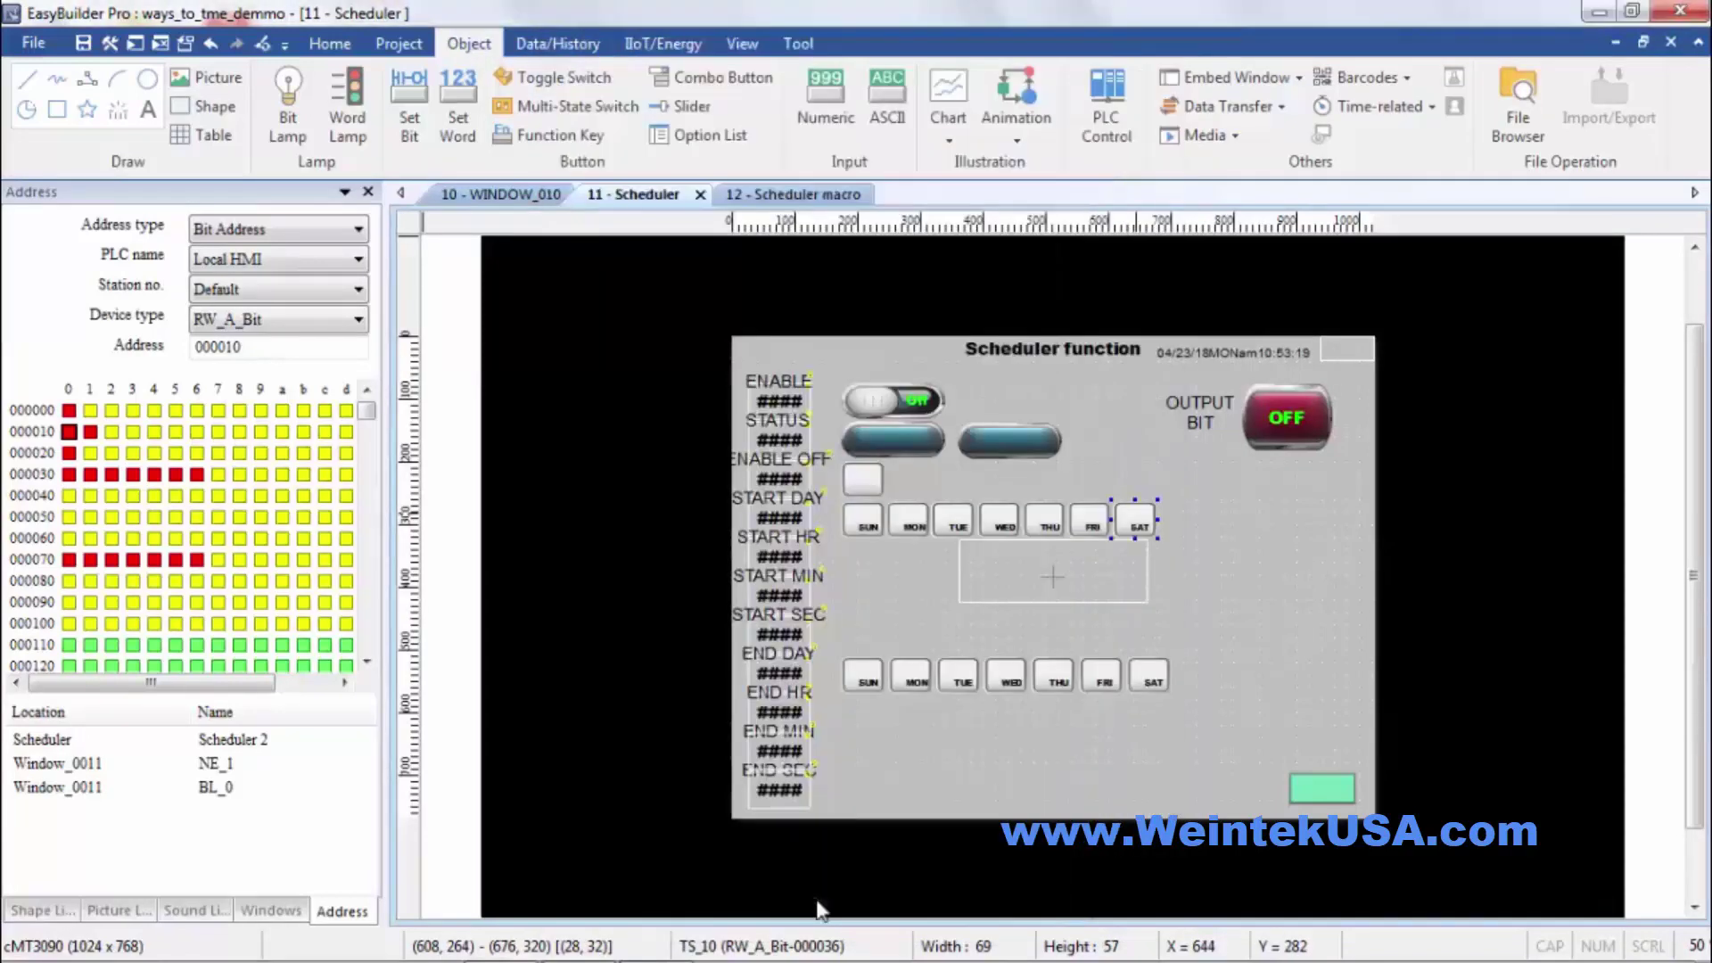
Step: Check the START HR field's RW_A address, then select the START MIN and START SEC fields
double_click(773, 560)
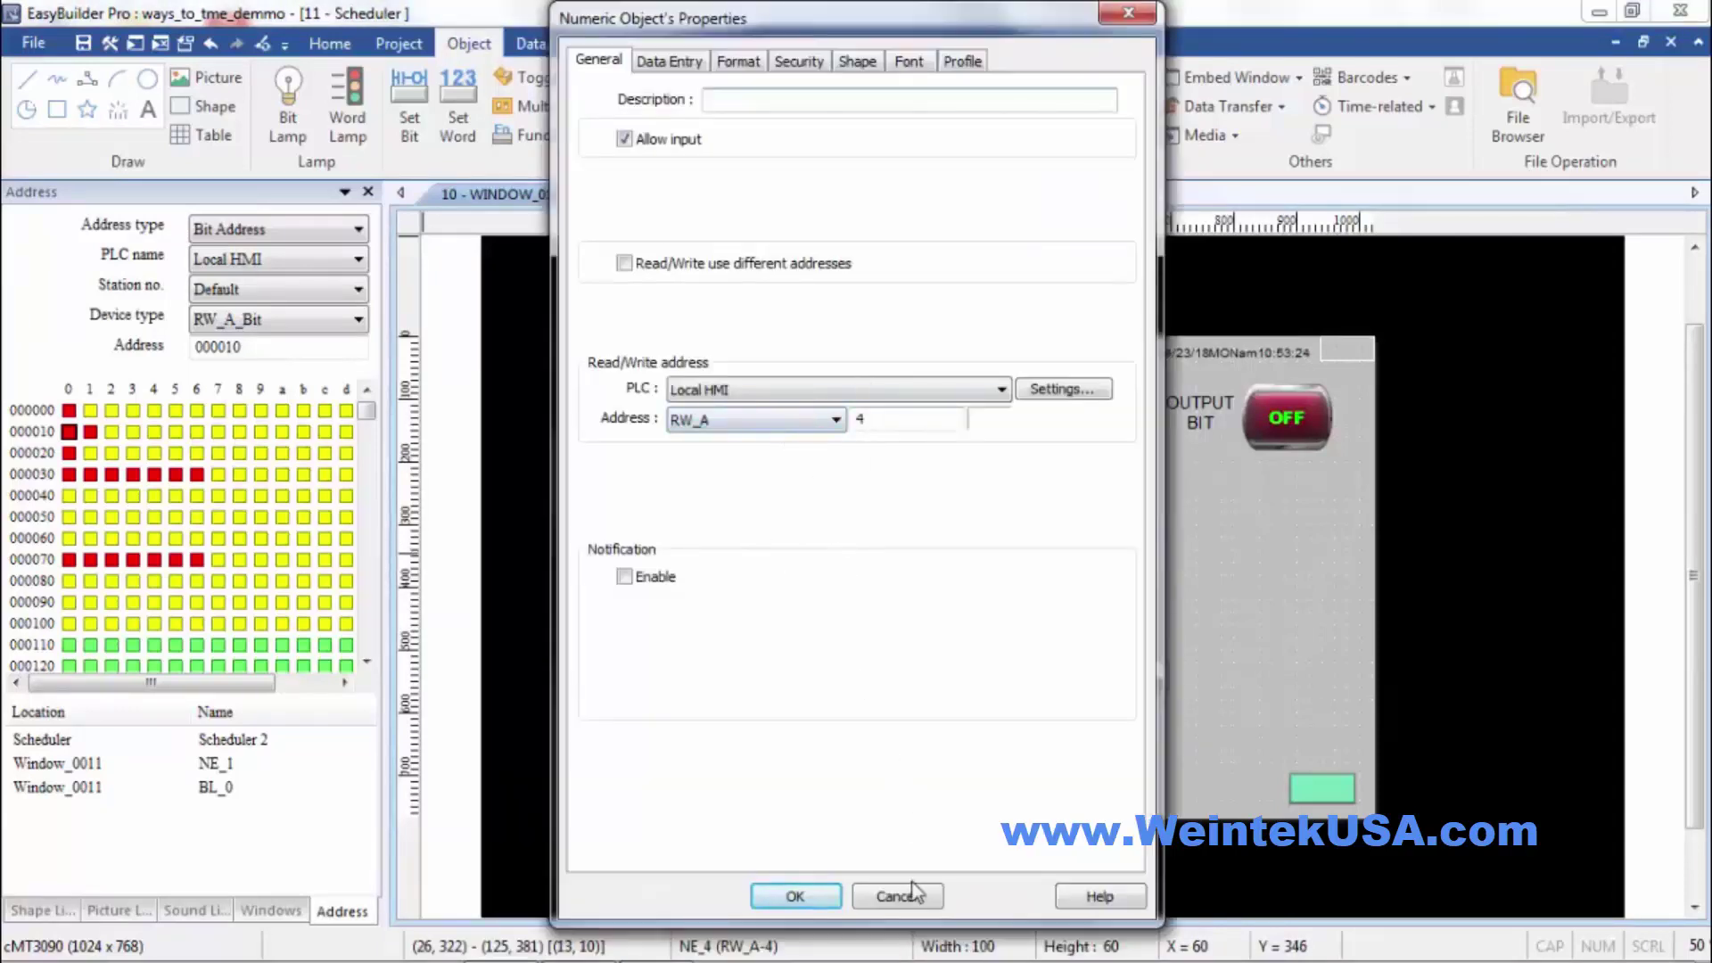
left_click(903, 896)
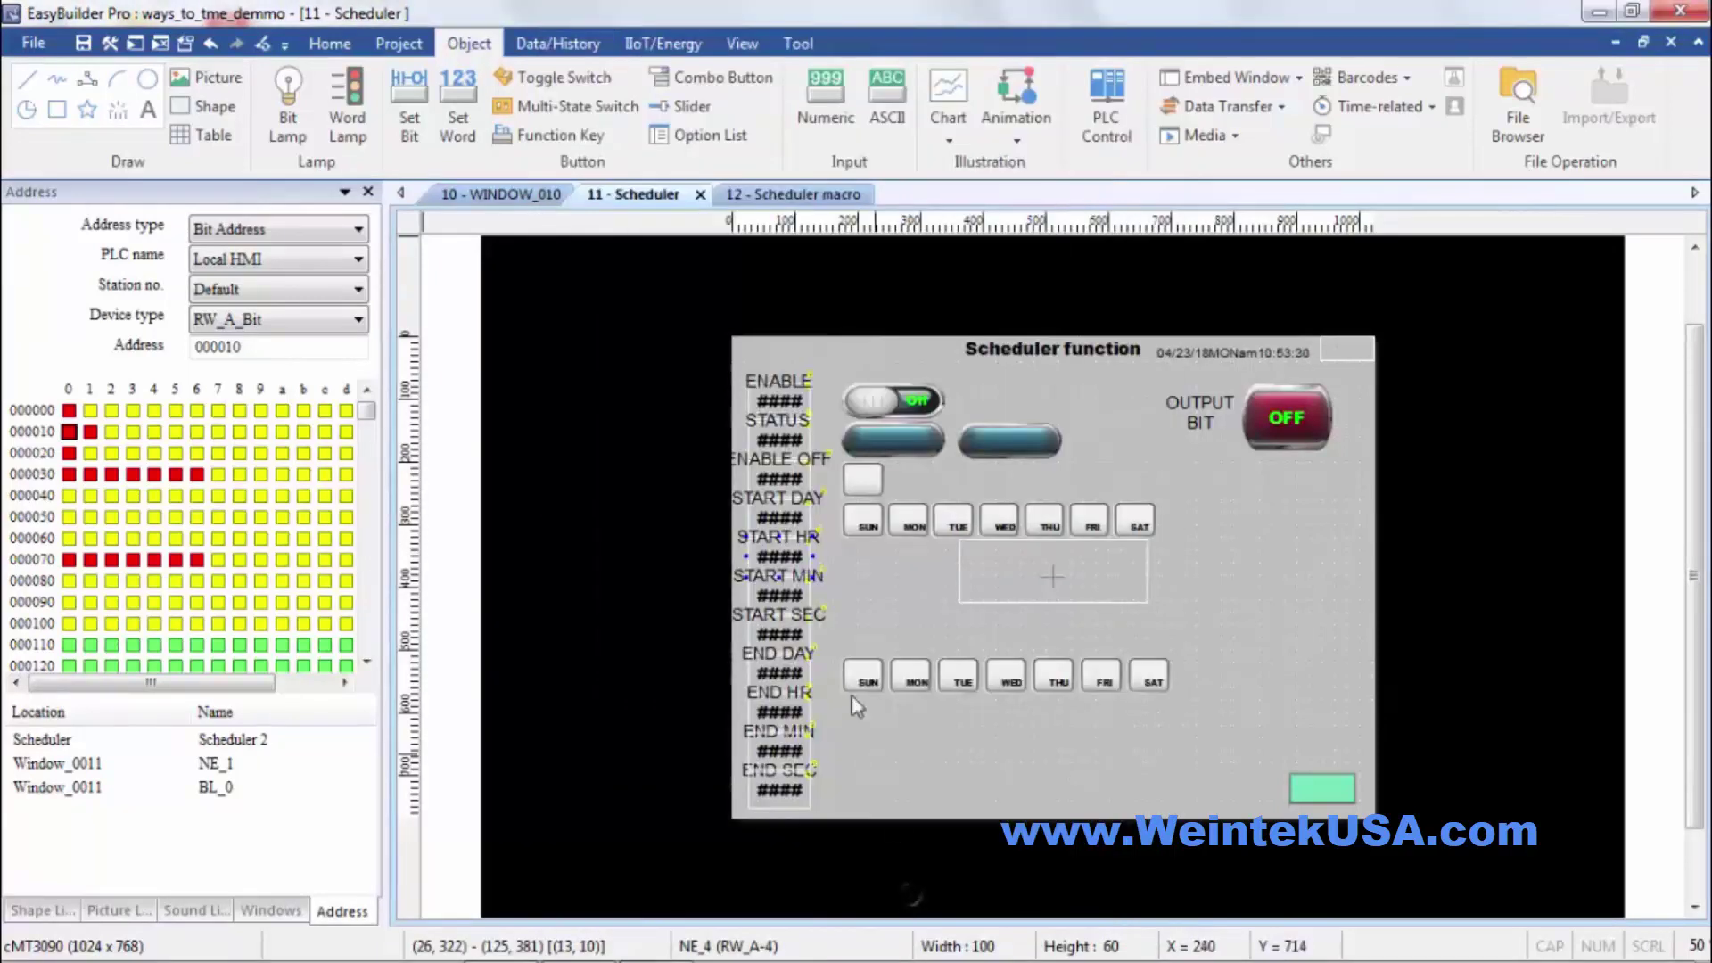
left_click(788, 601)
left_click(785, 638)
Step: Inspect the END DAY field and the end-day SUN switch's bit address
double_click(788, 684)
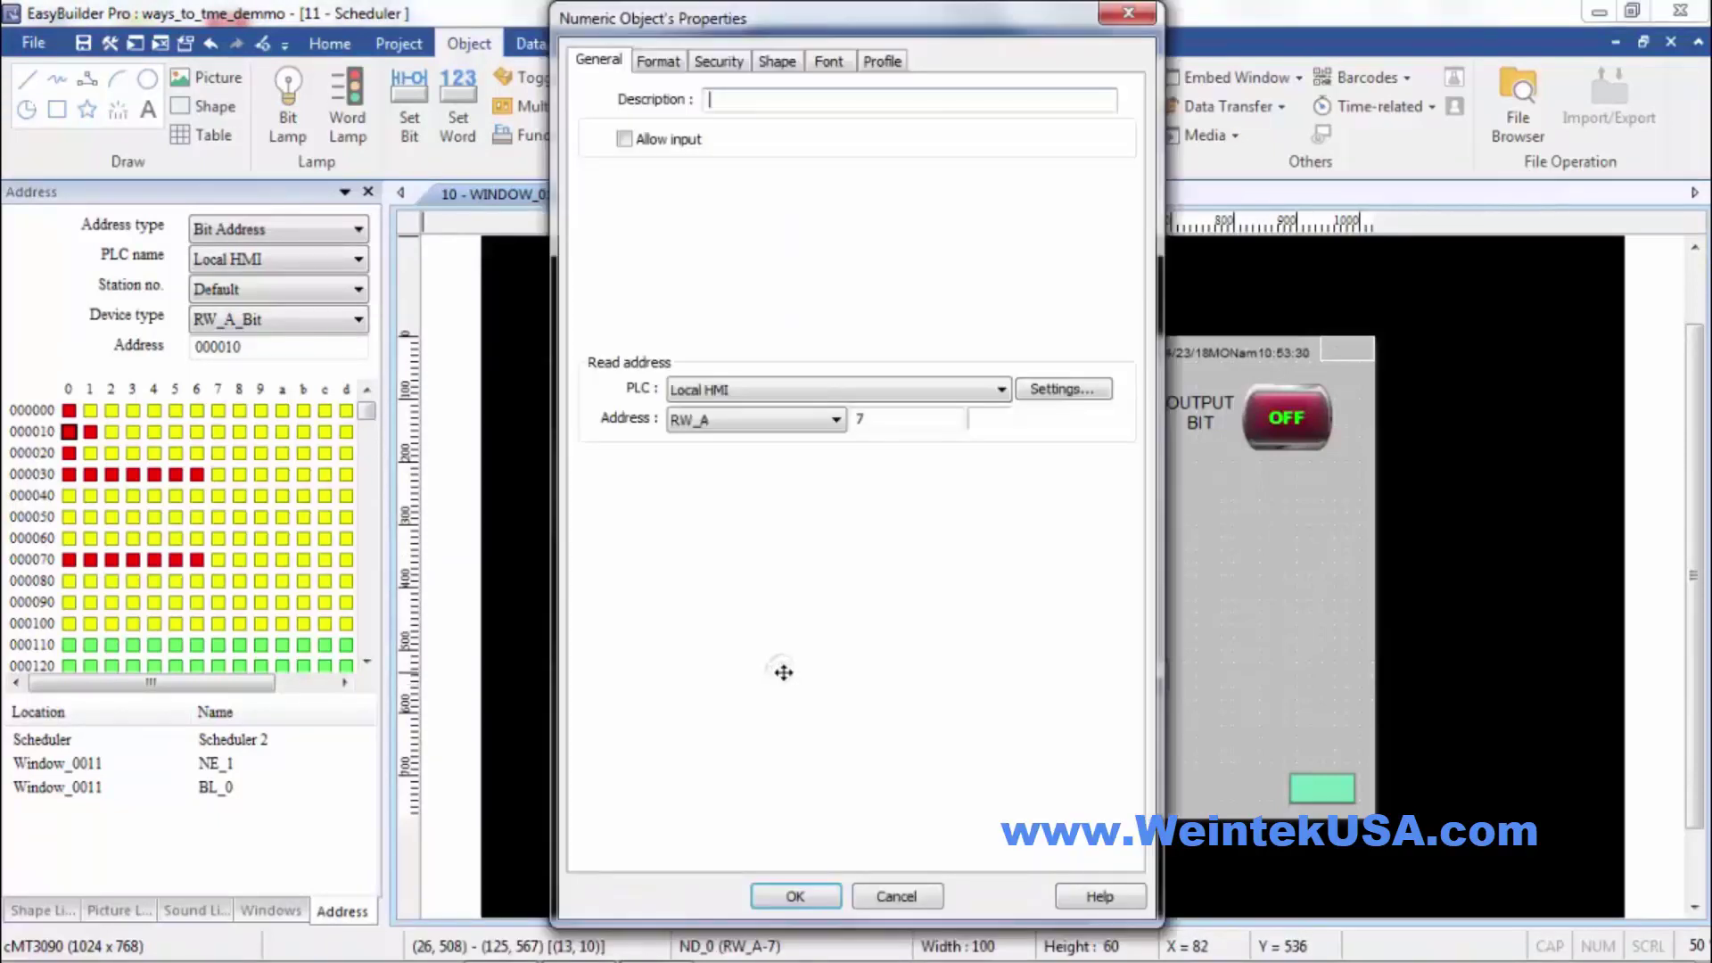
left_click(795, 897)
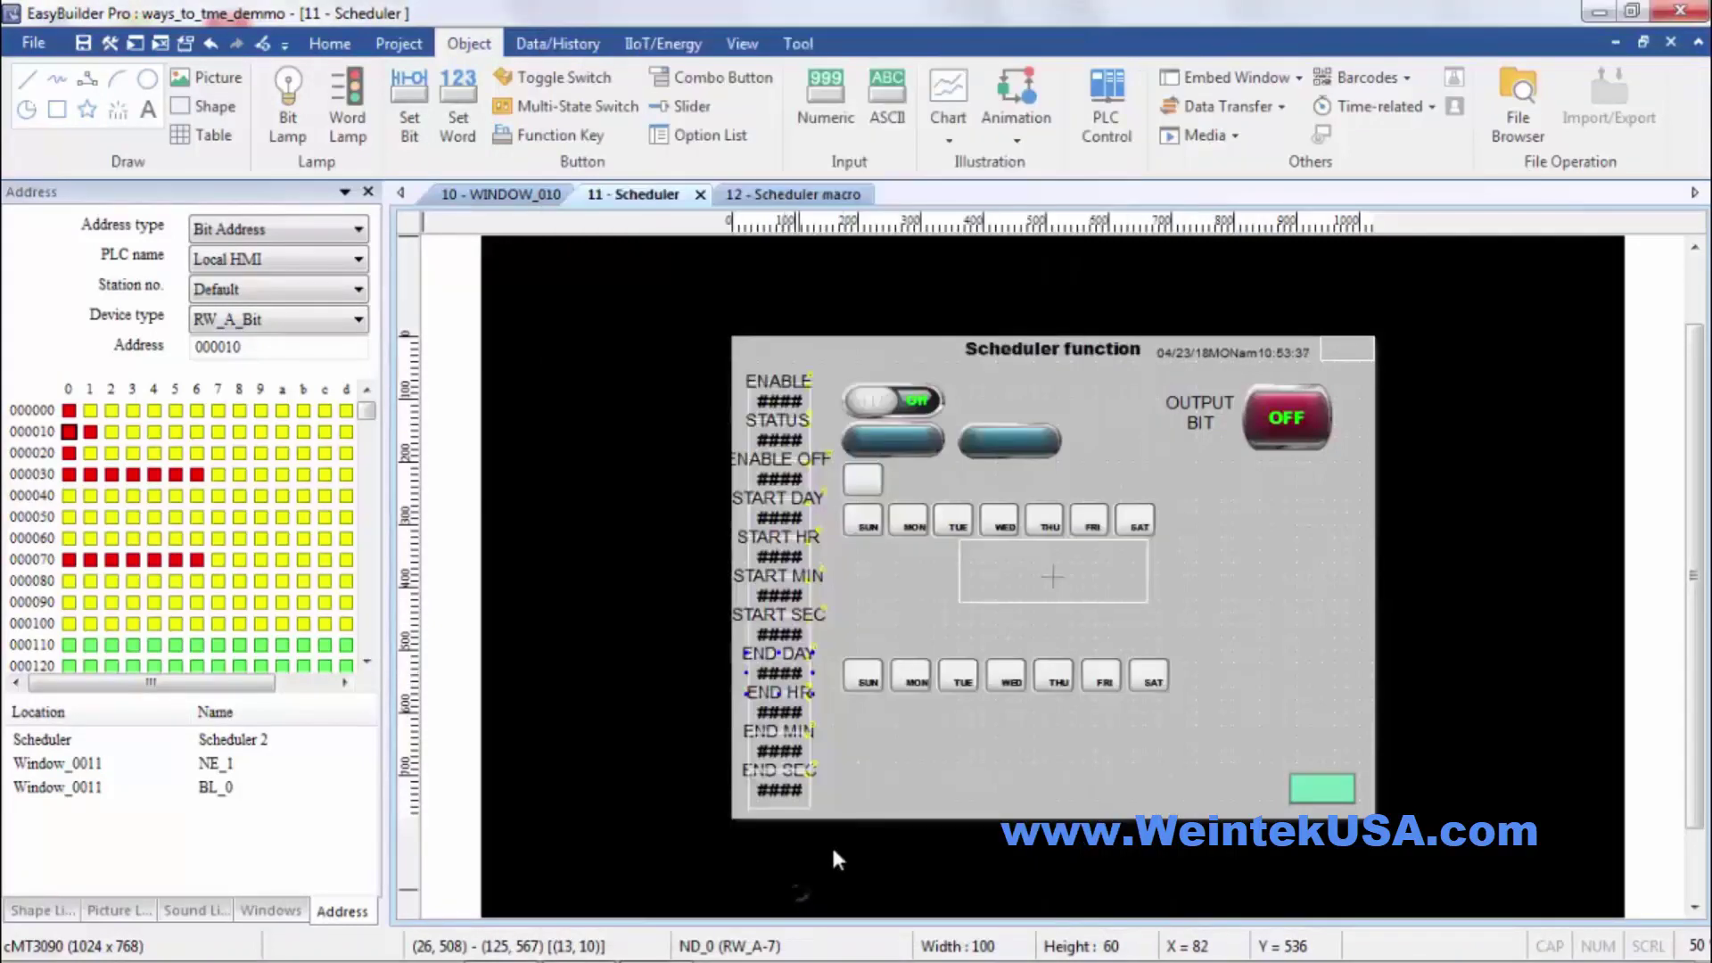
double_click(868, 680)
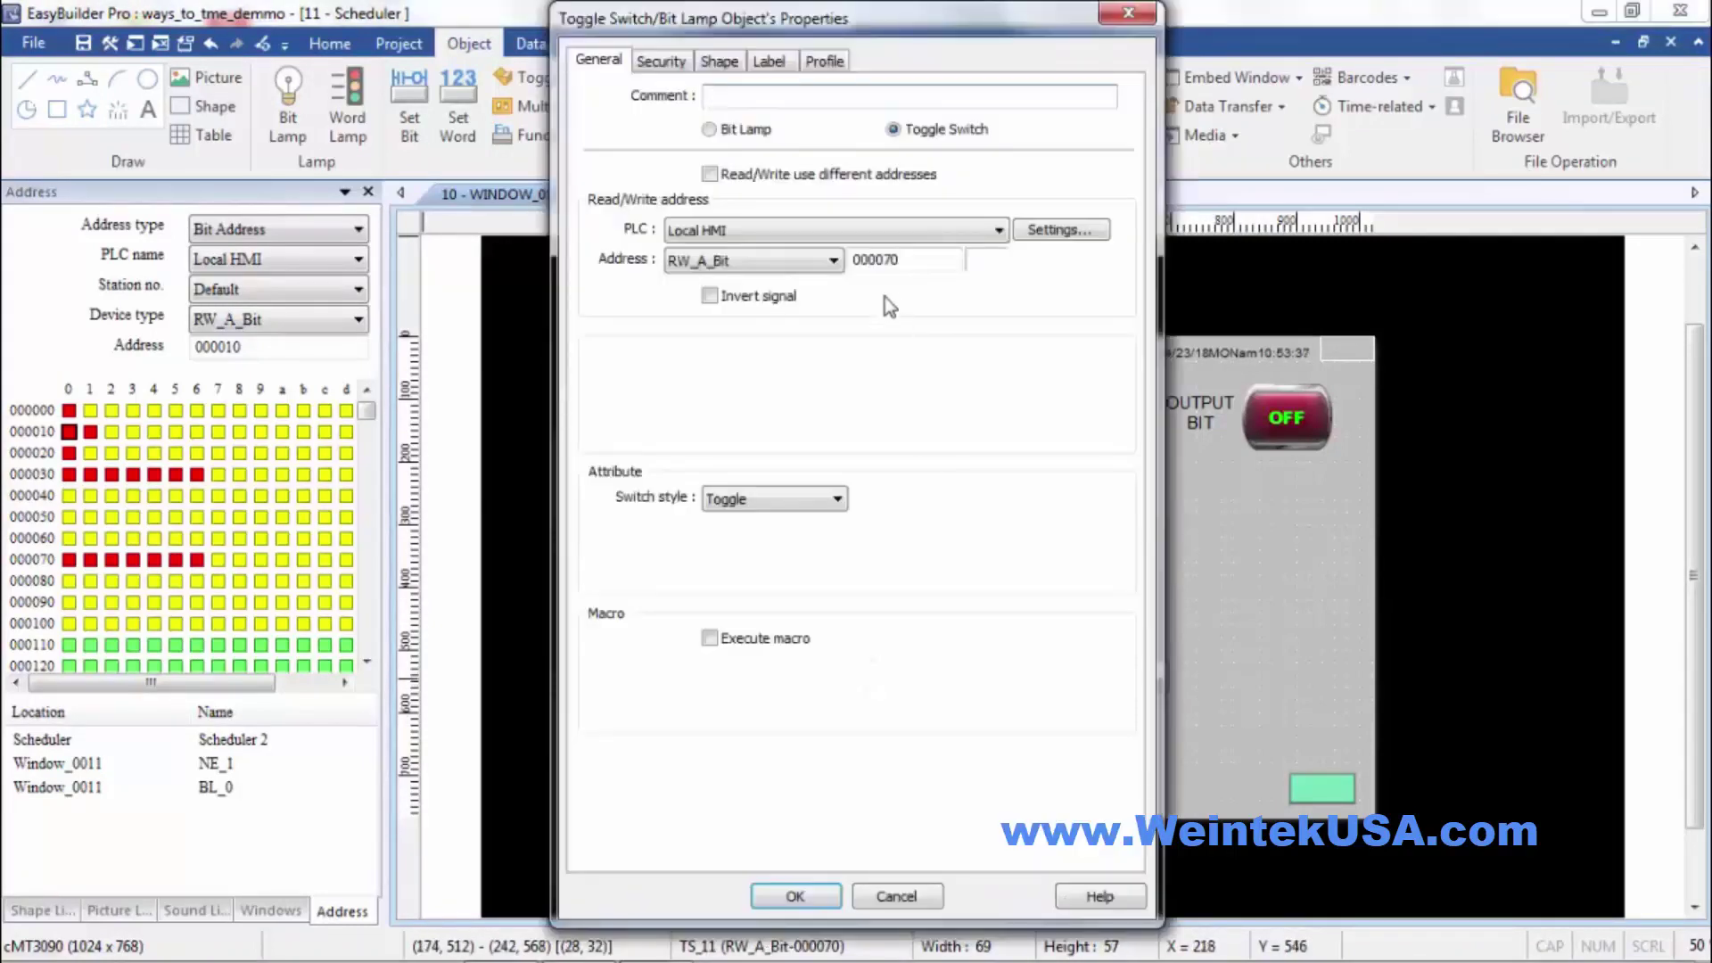
left_click(891, 259)
left_click(795, 897)
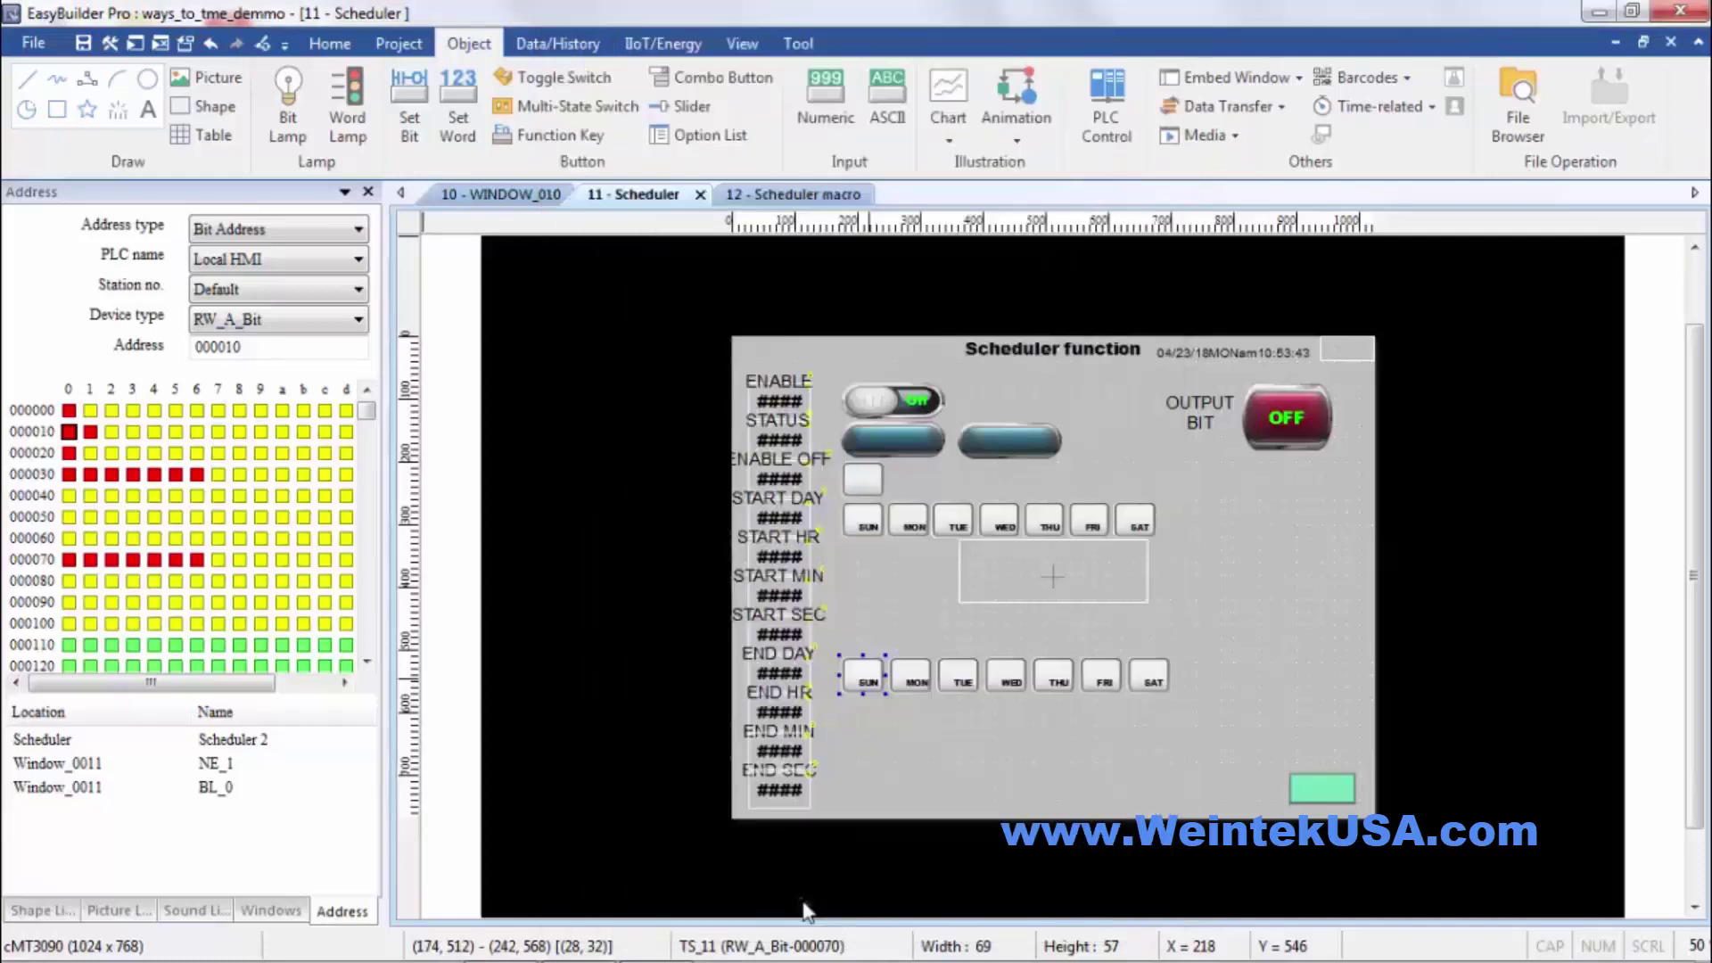
Step: Correct the last digit of the end-day SAT switch's RW_A_Bit address
double_click(1149, 678)
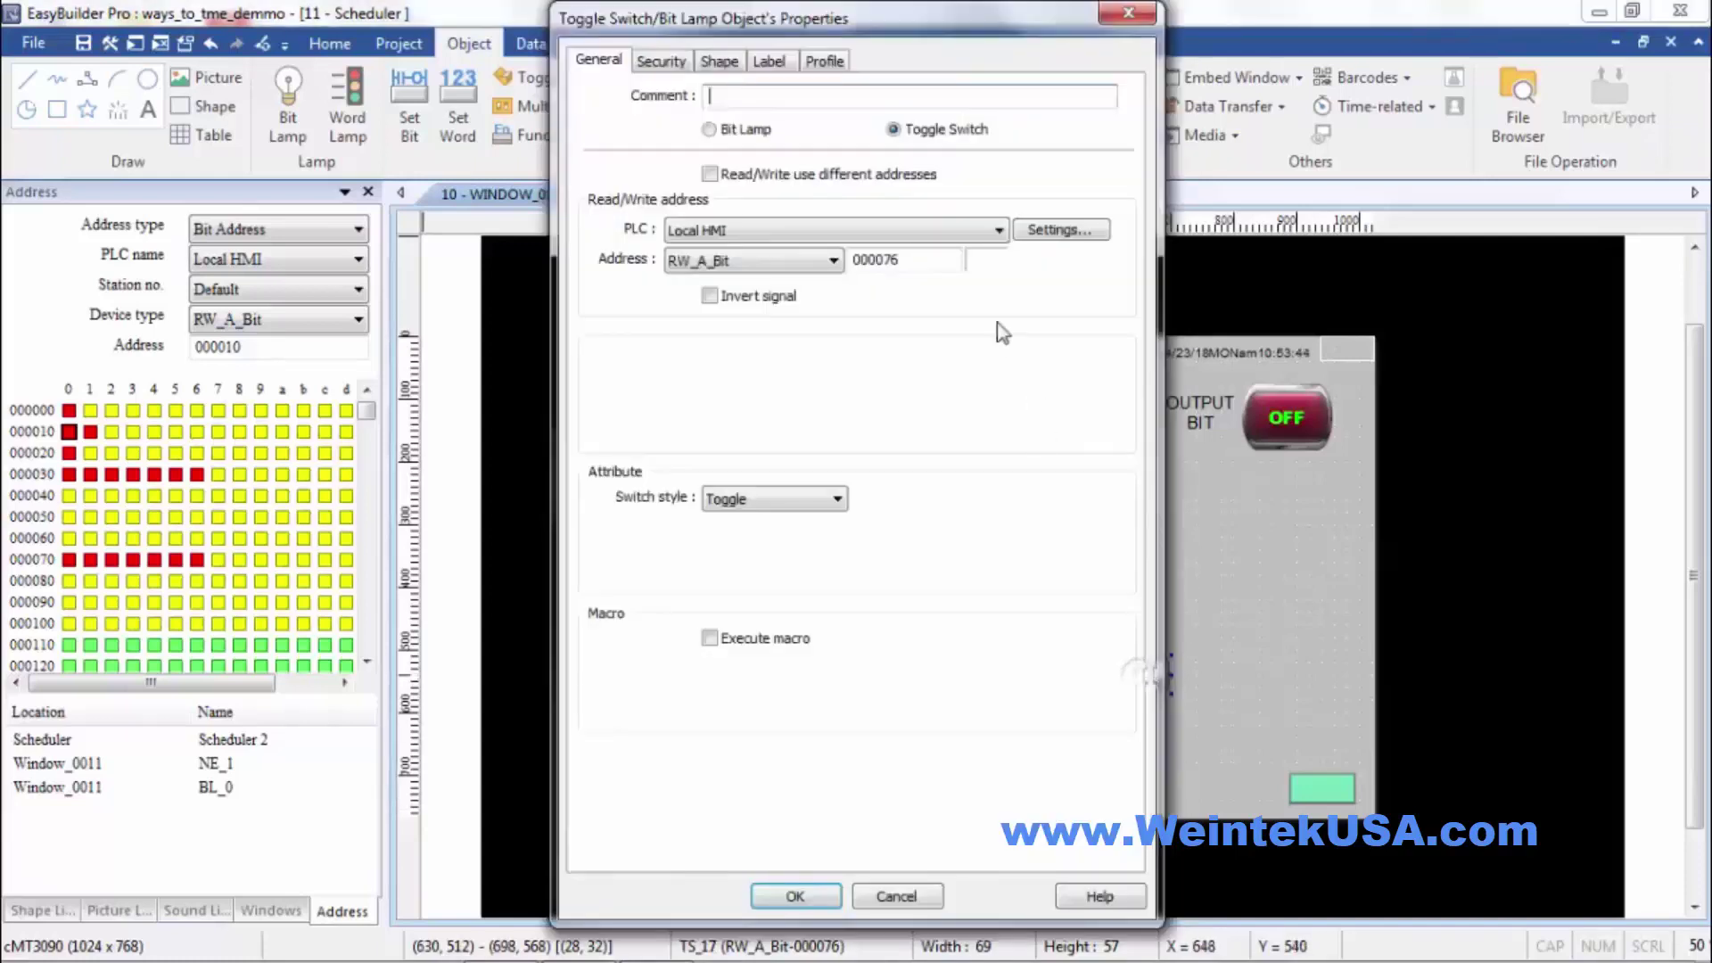
left_click(904, 258)
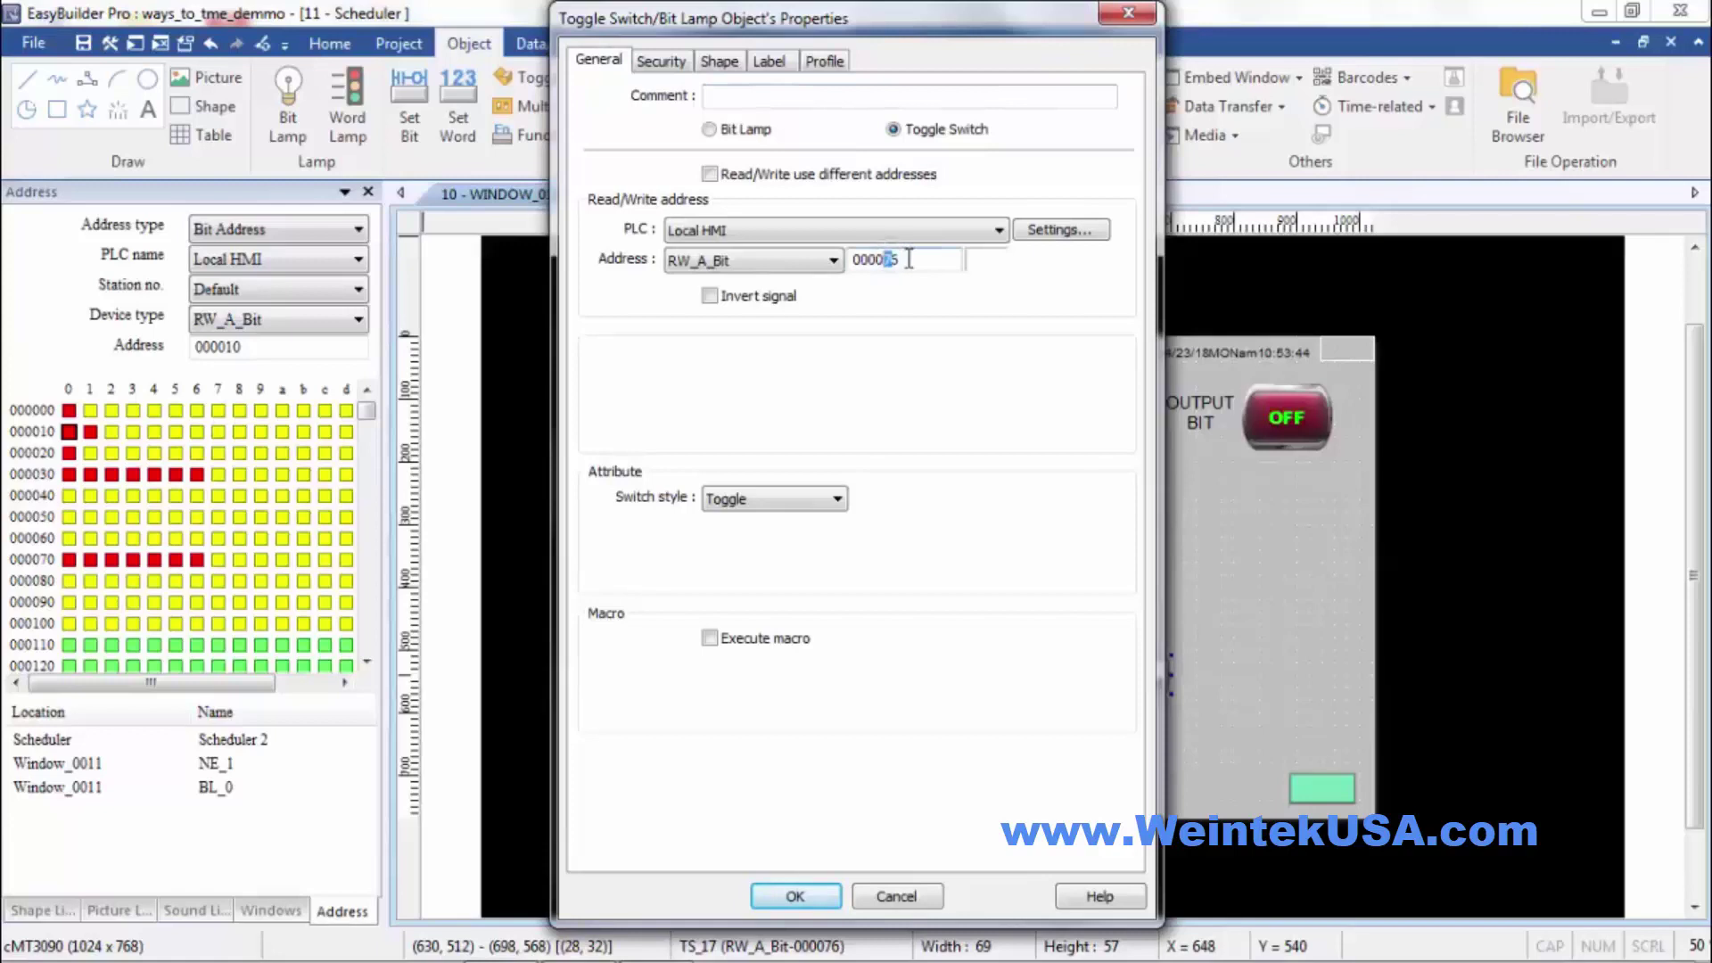
key("BackSpace")
left_click_drag(895, 259, 906, 259)
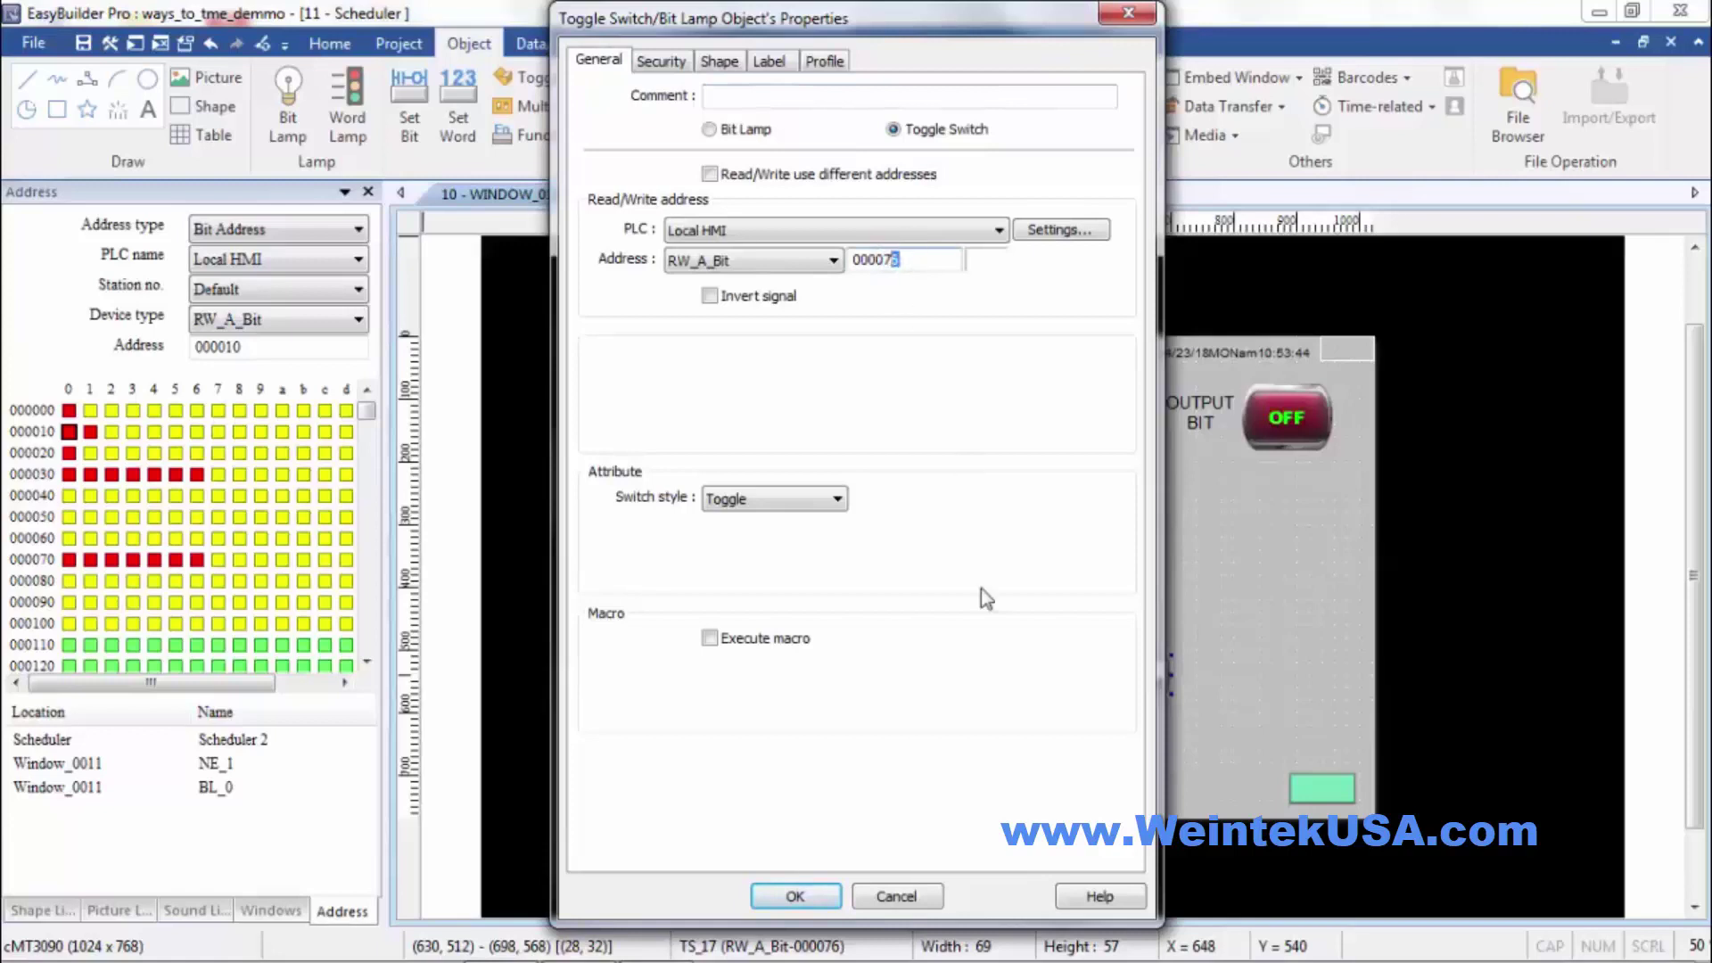
left_click(820, 896)
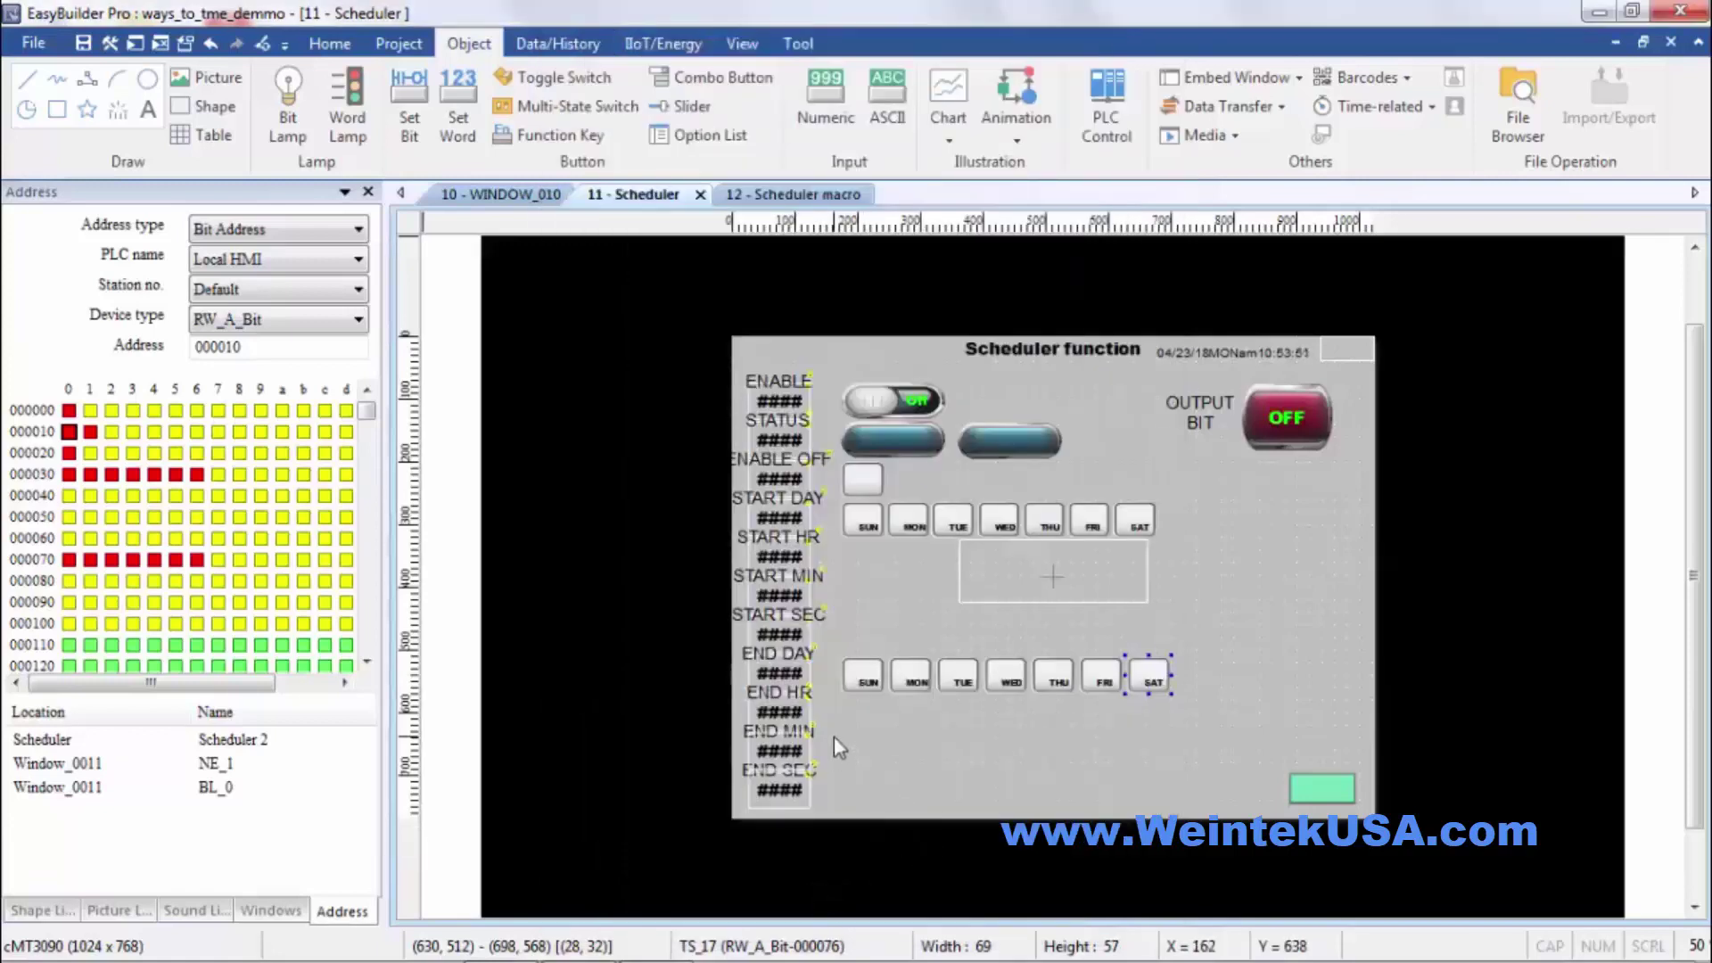
Step: Review the END HR field and confirm END SEC uses RW_A 10 with input allowed
left_click(788, 724)
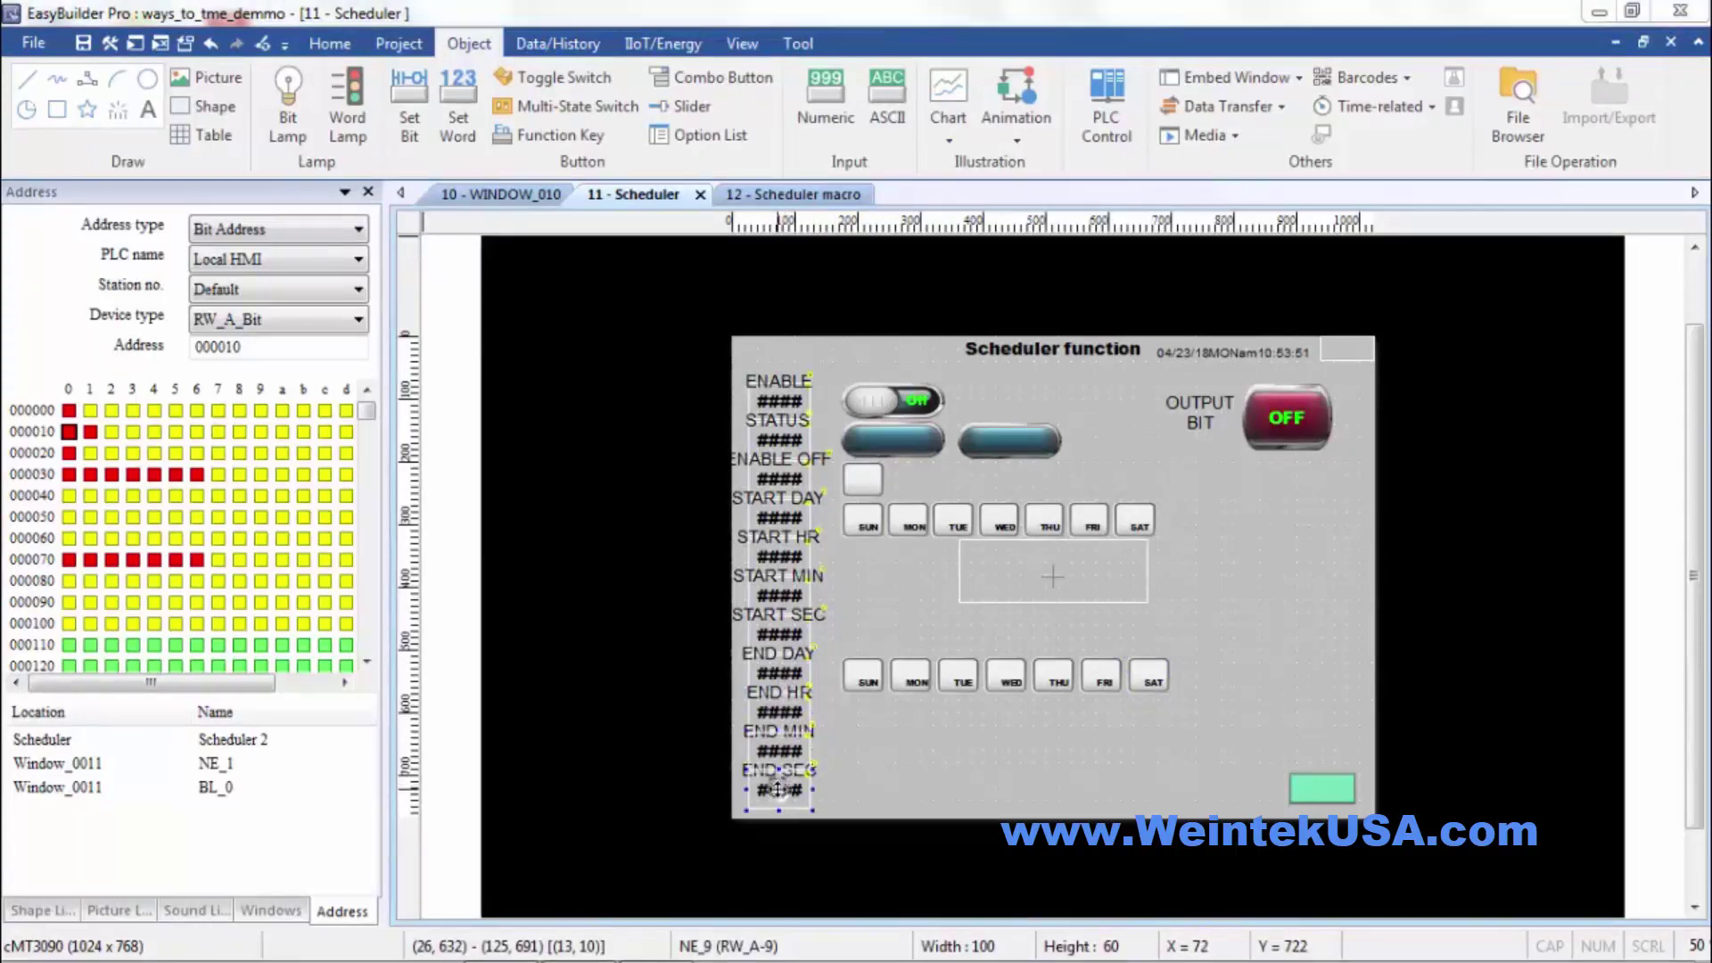
double_click(777, 788)
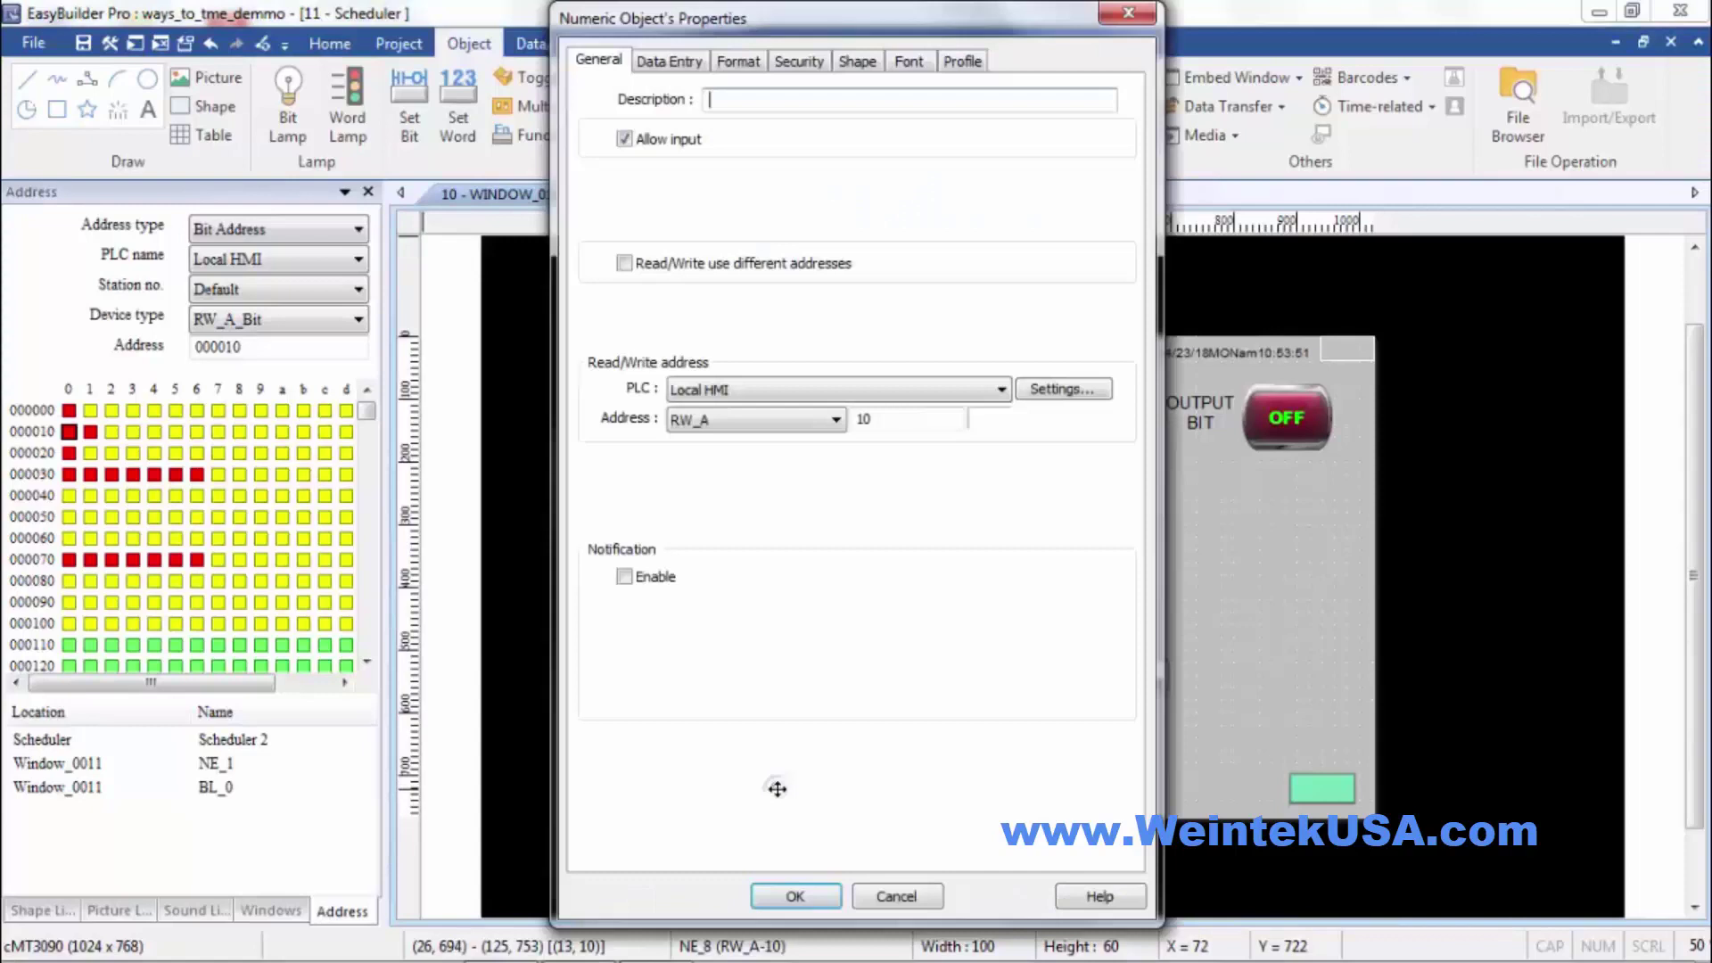
left_click(808, 896)
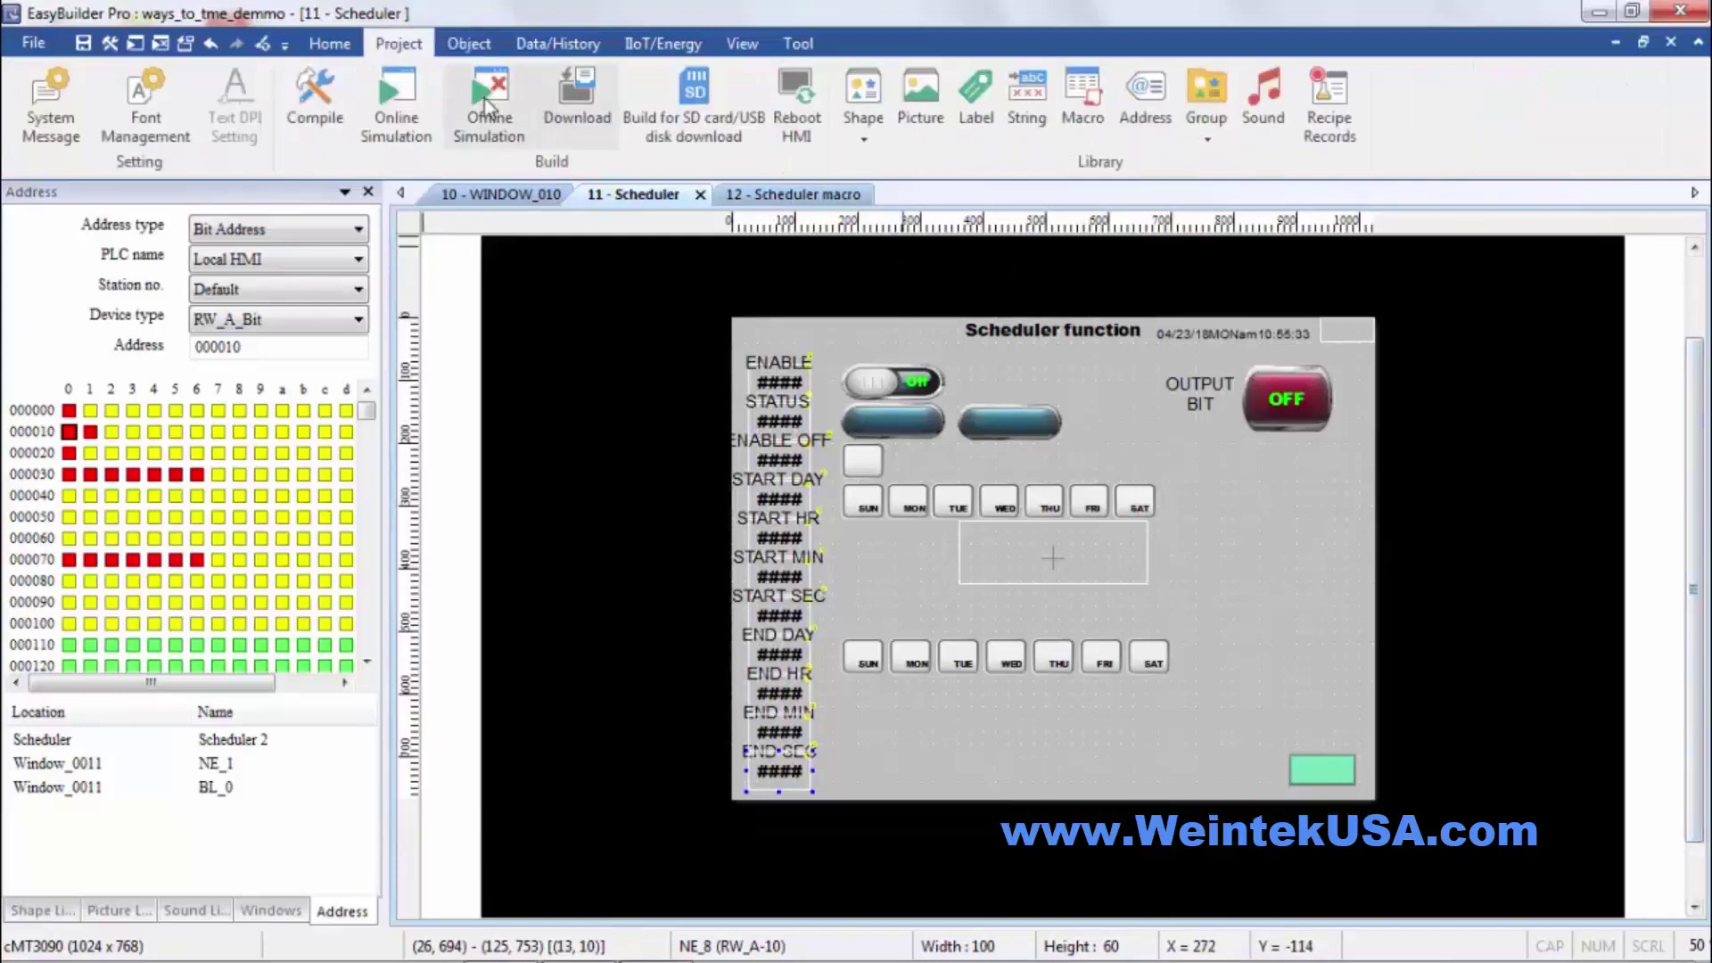
Step: Start the offline simulation and set the Scheduler start time to minute 57, second 0
left_click(486, 105)
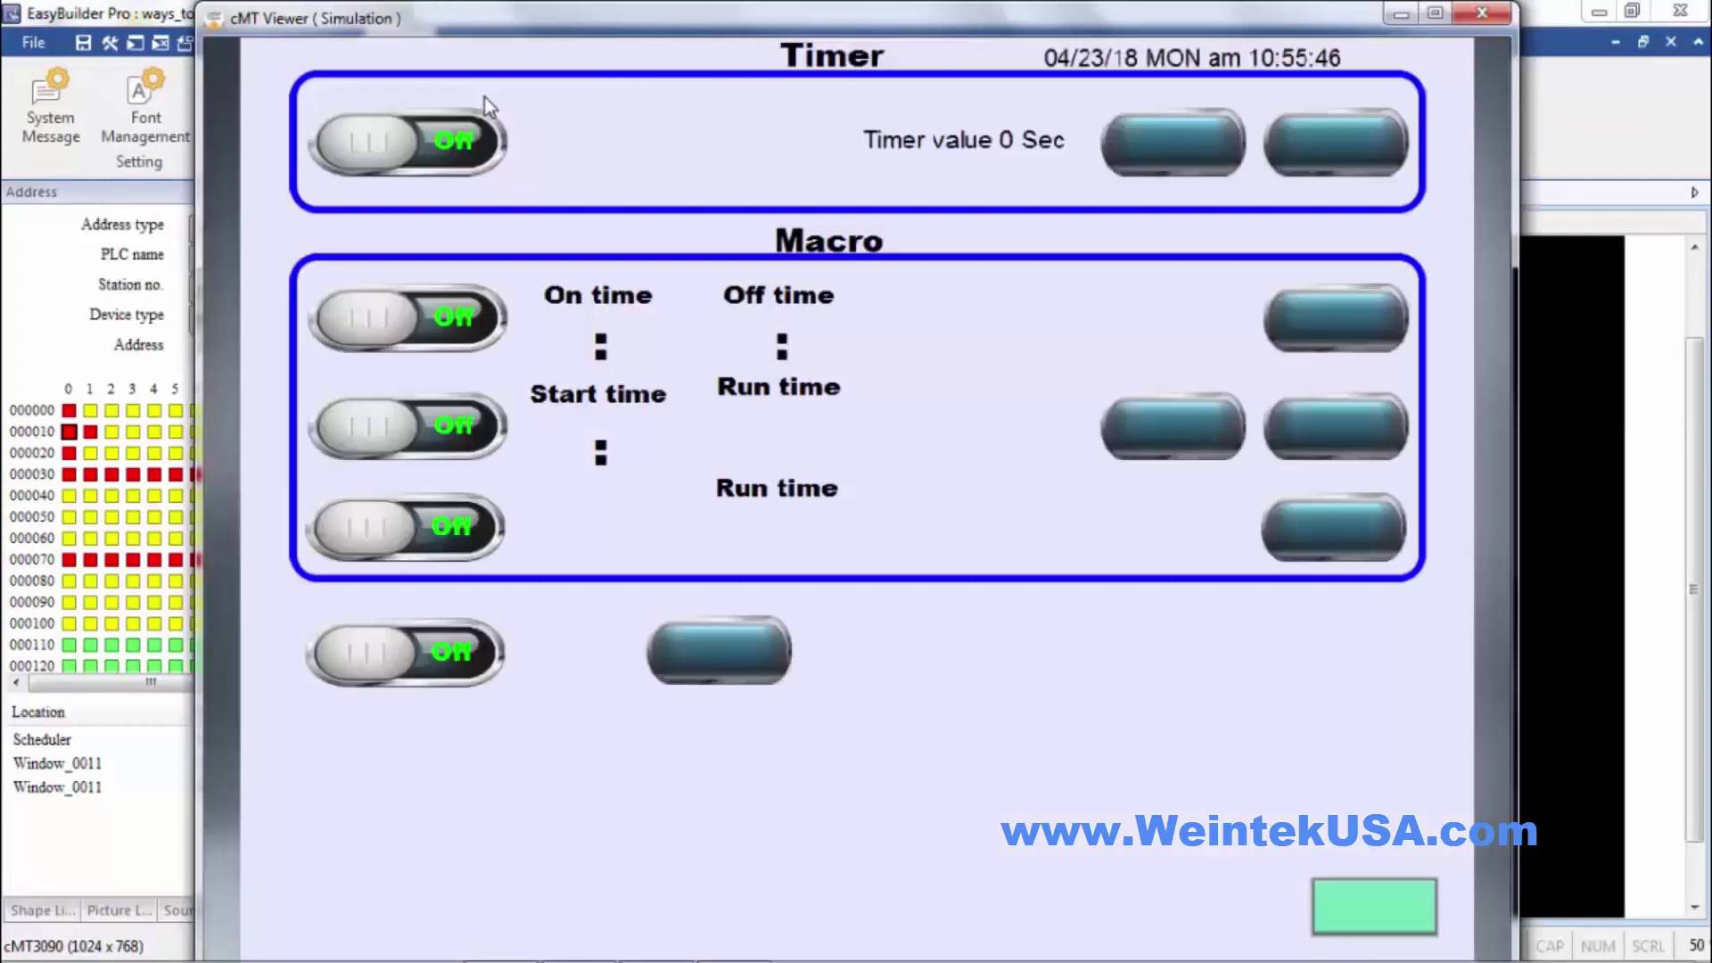
left_click(1371, 908)
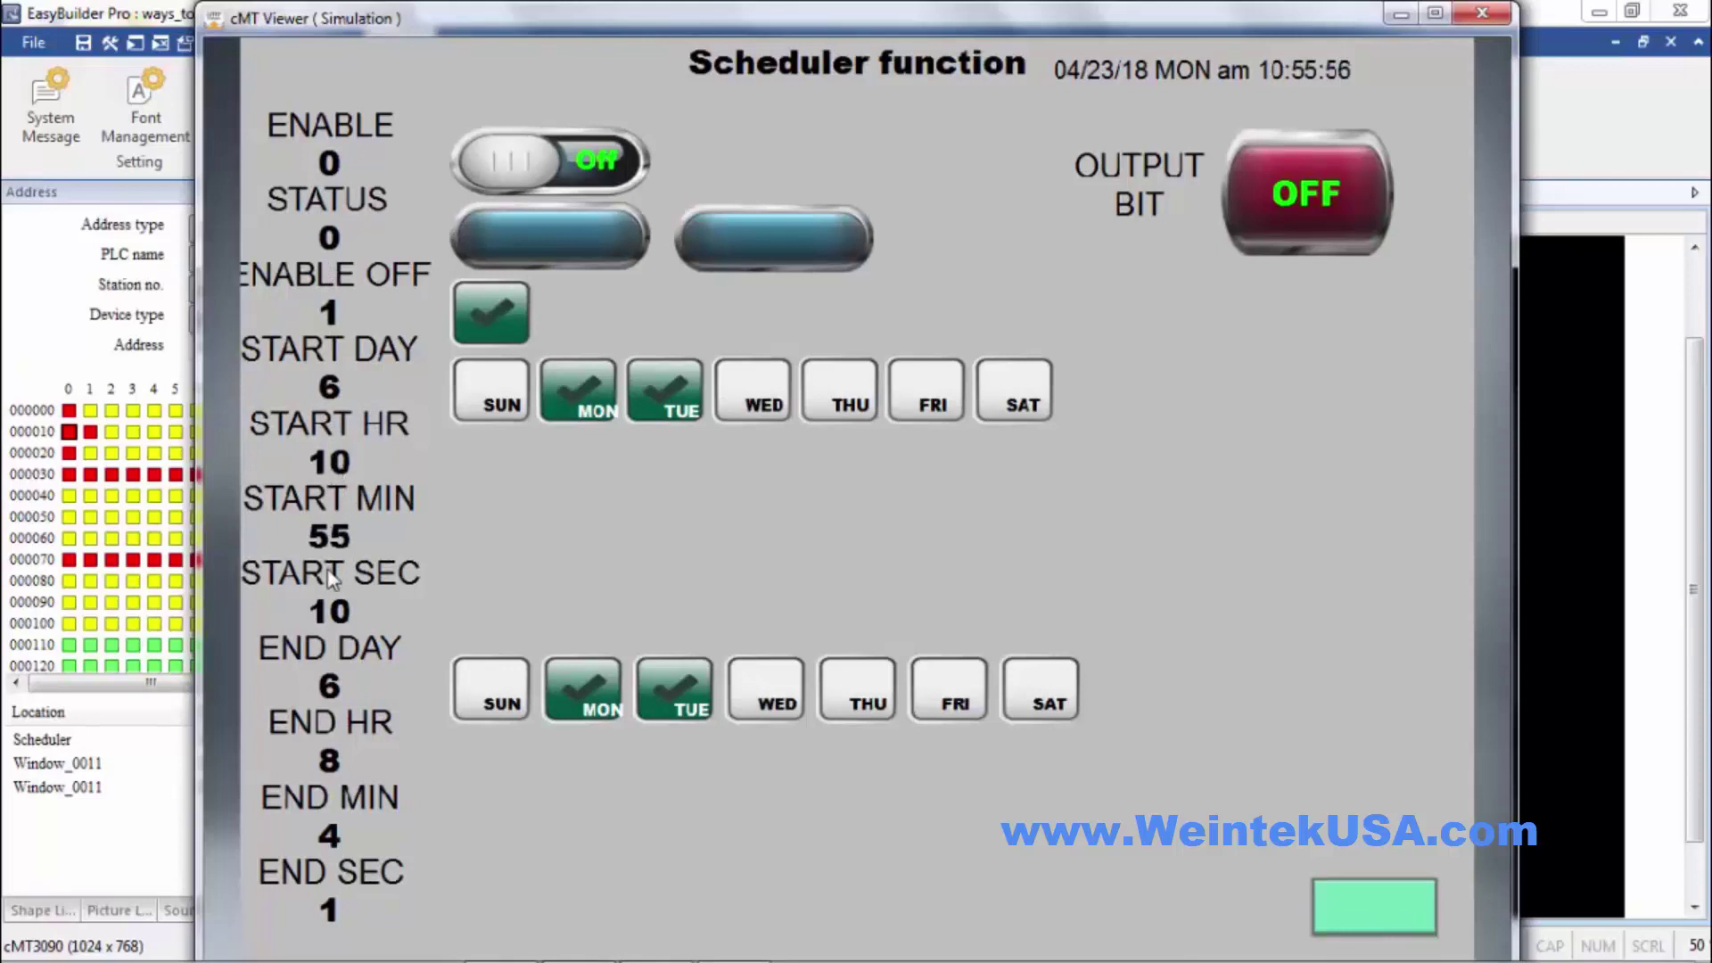
left_click(331, 544)
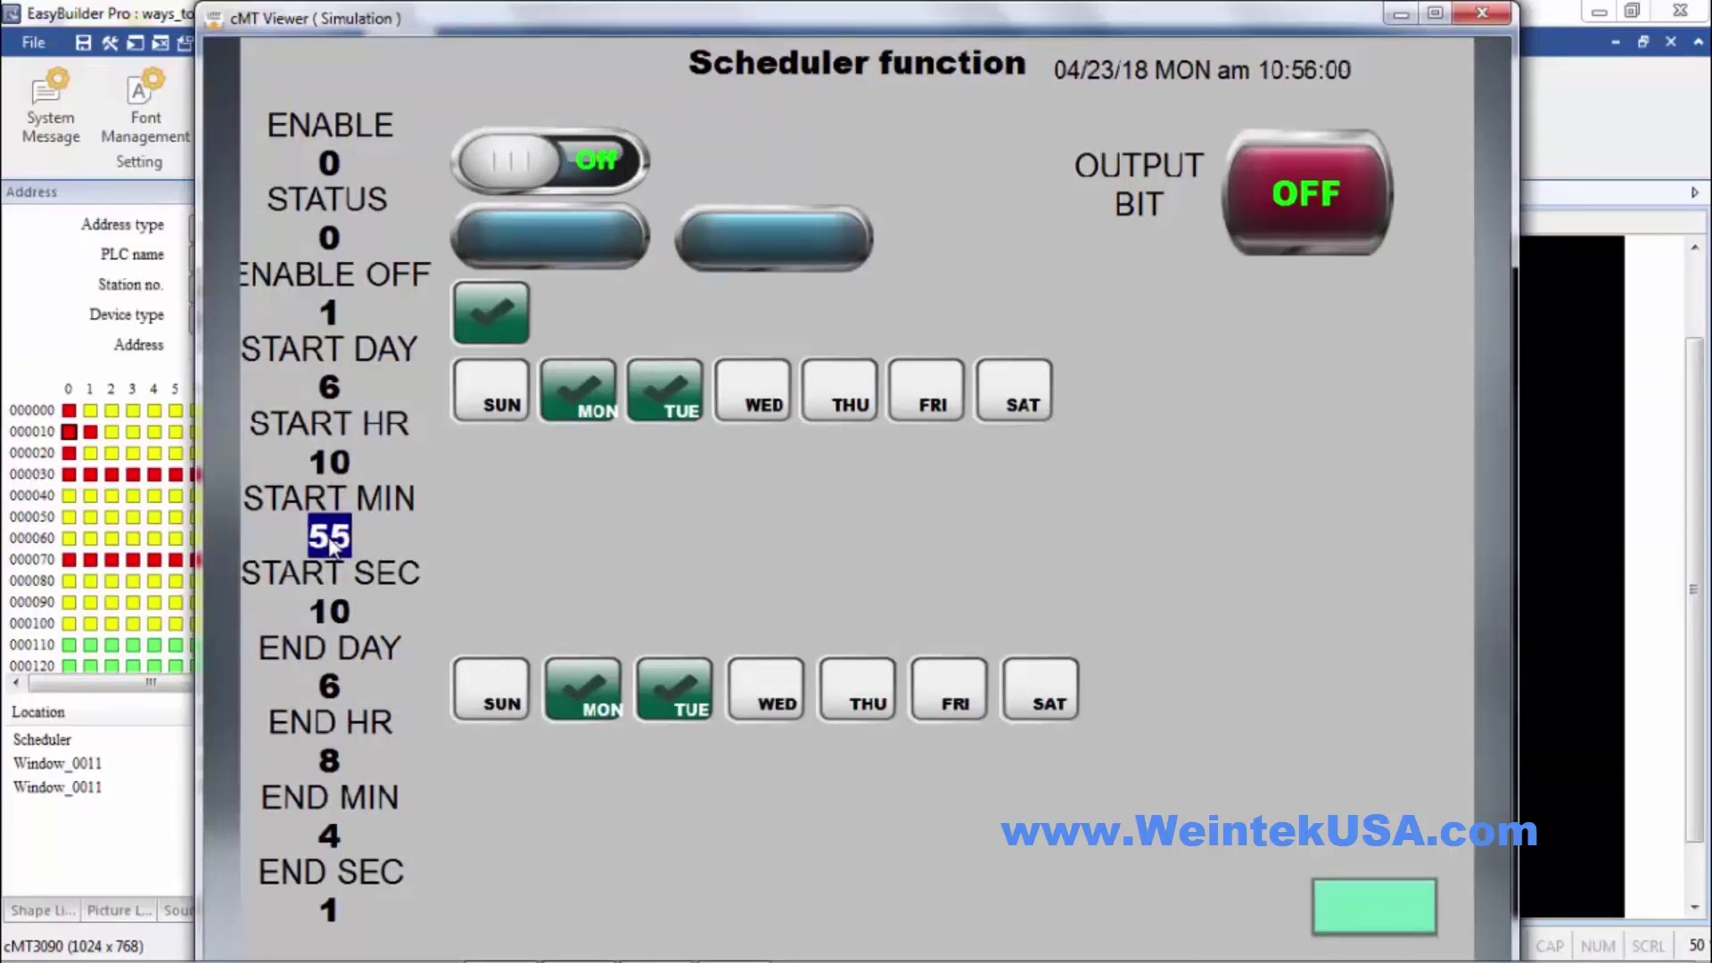
type("57")
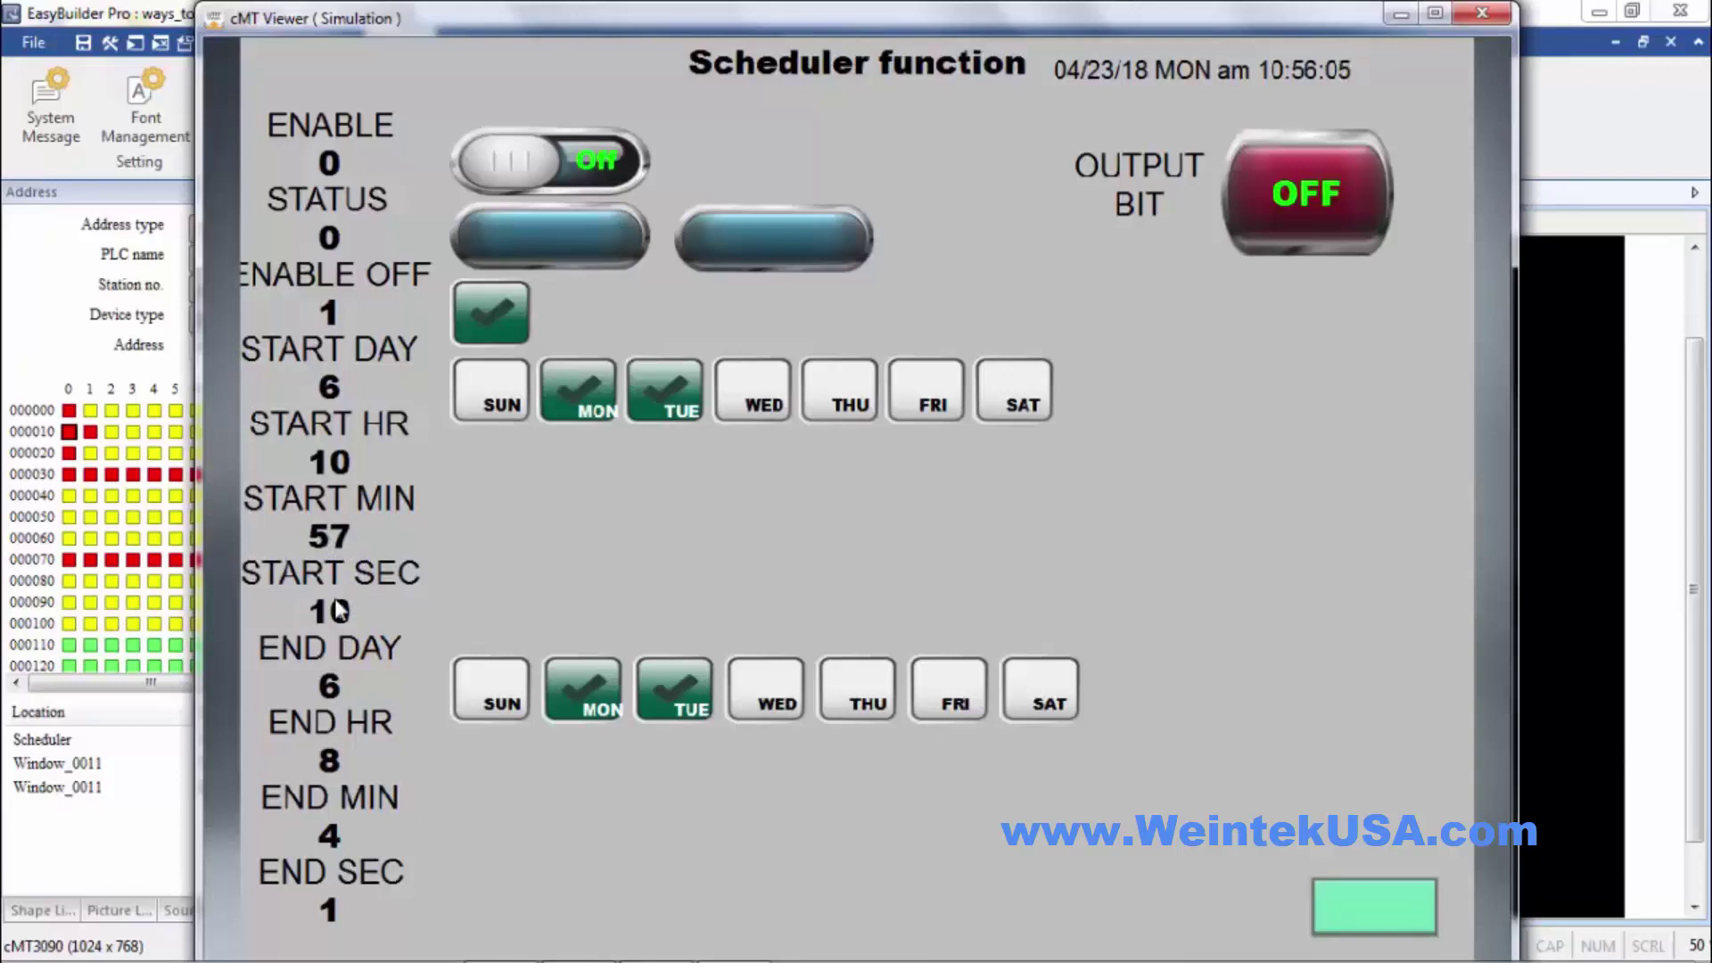
left_click(337, 624)
type("0")
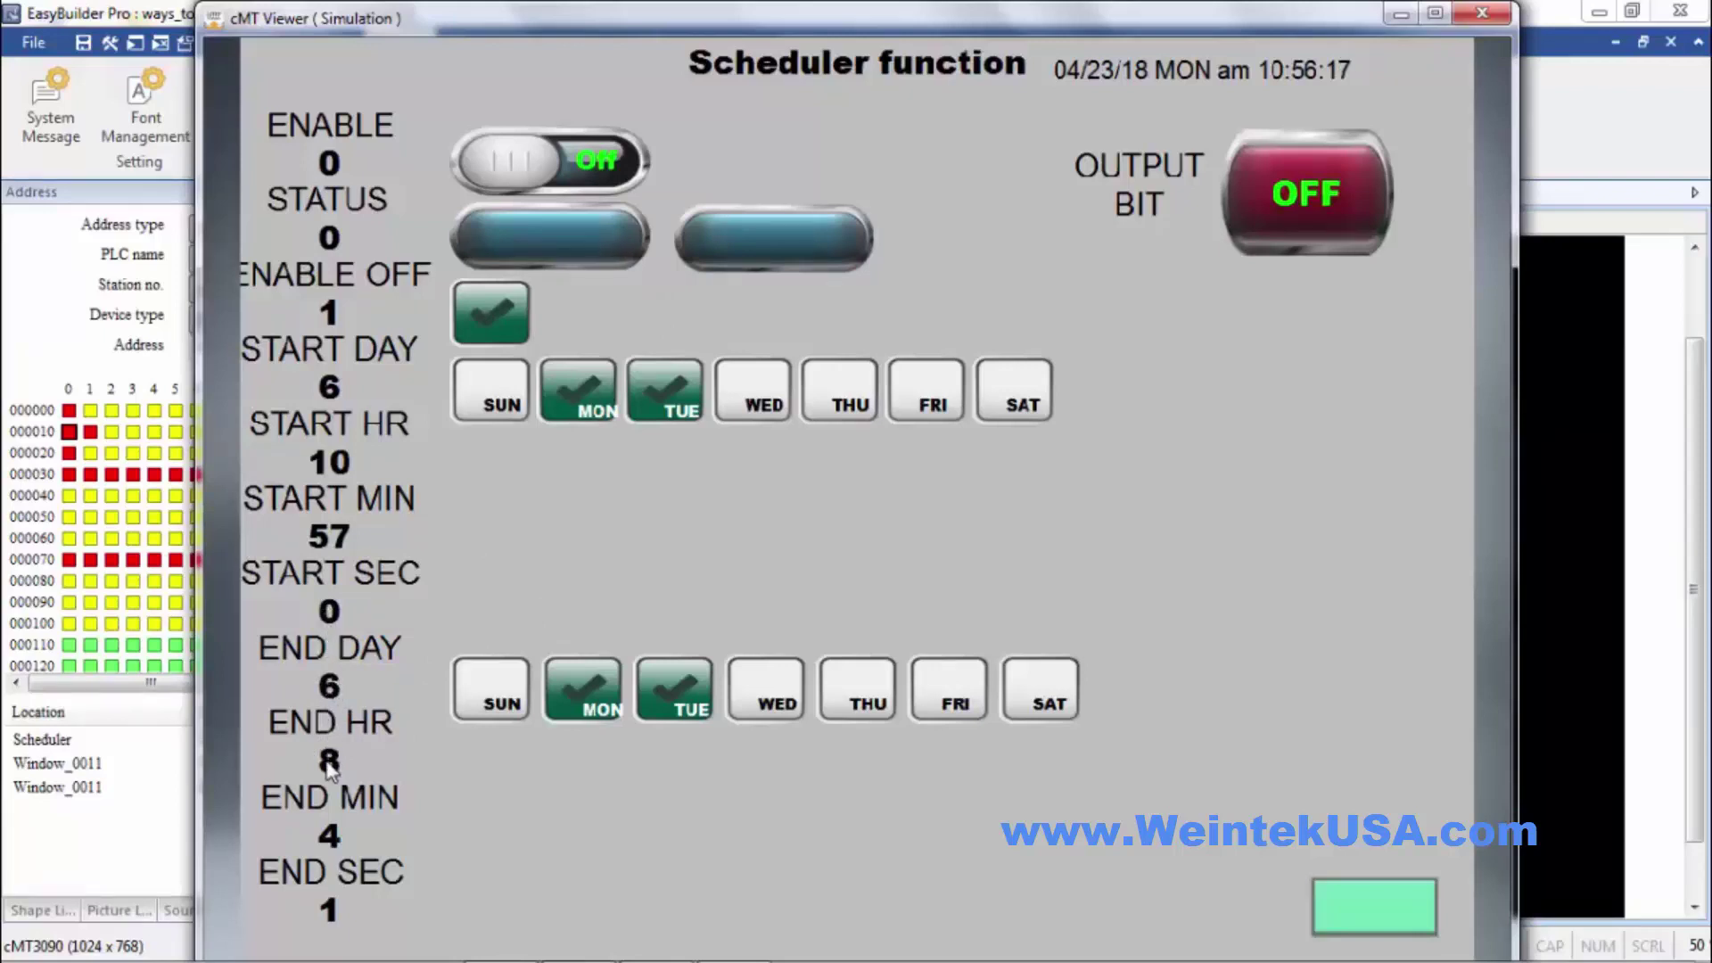
Step: Set the end time to 10:58:00 and switch the scheduler ON
left_click(327, 764)
type("10")
key("Return")
left_click(337, 765)
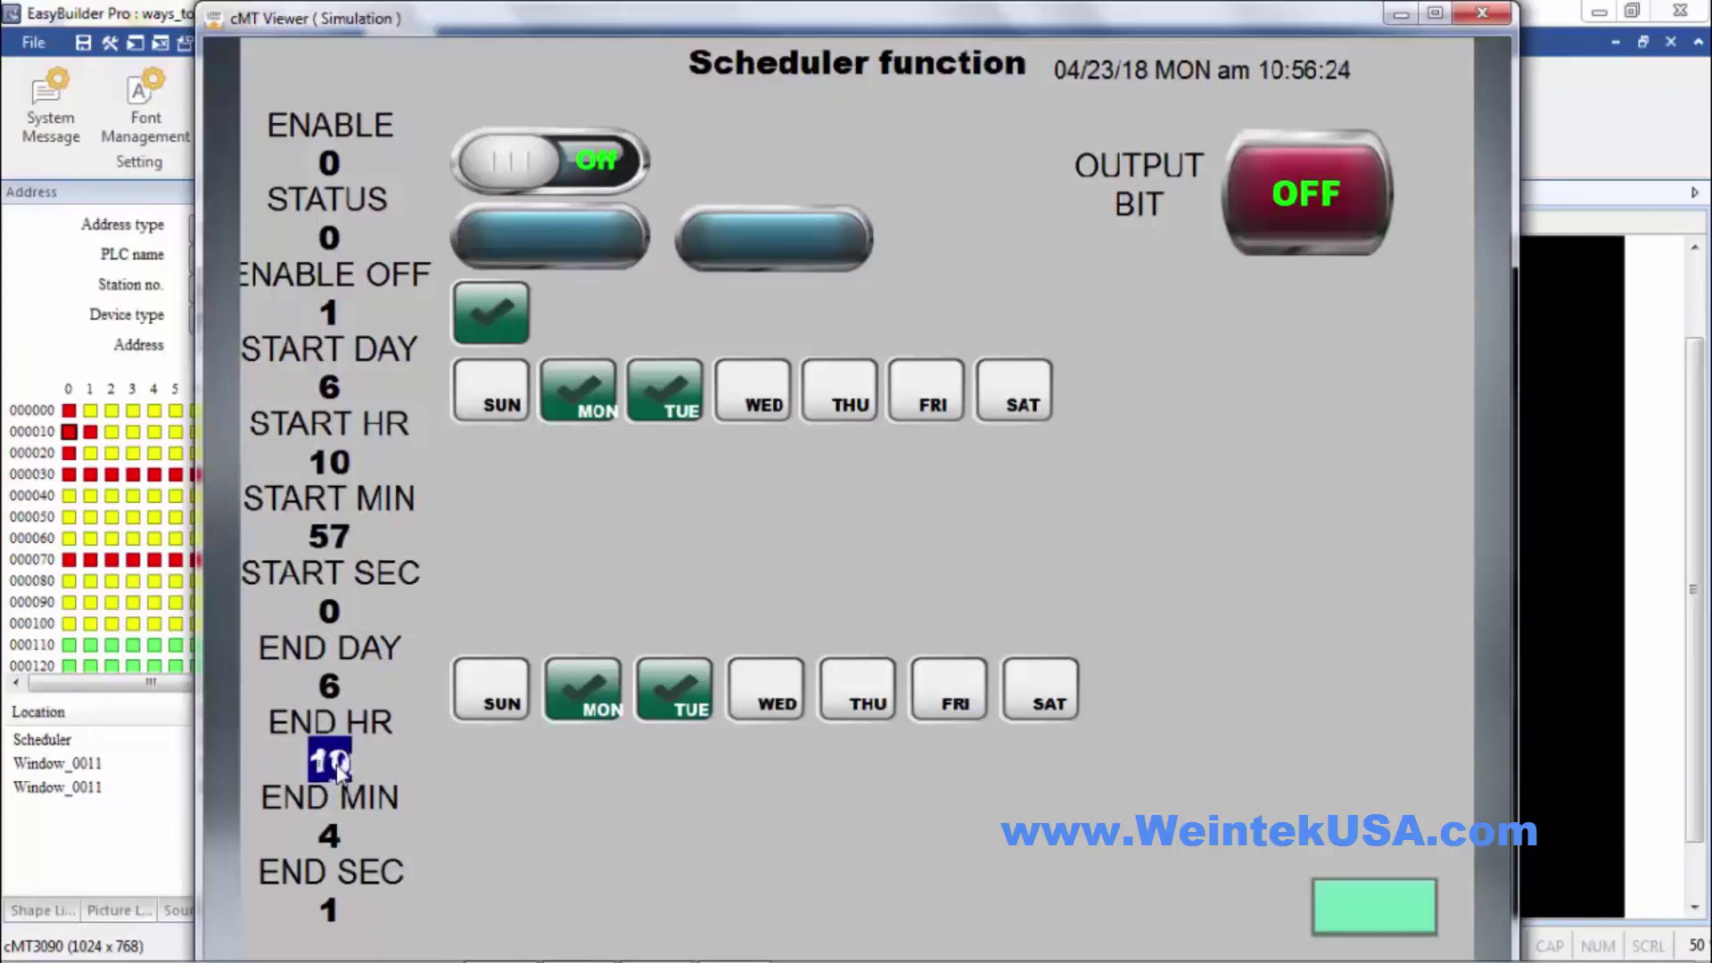
left_click(328, 843)
type("58")
key("Return")
left_click(329, 908)
type("0")
key("Return")
left_click(525, 166)
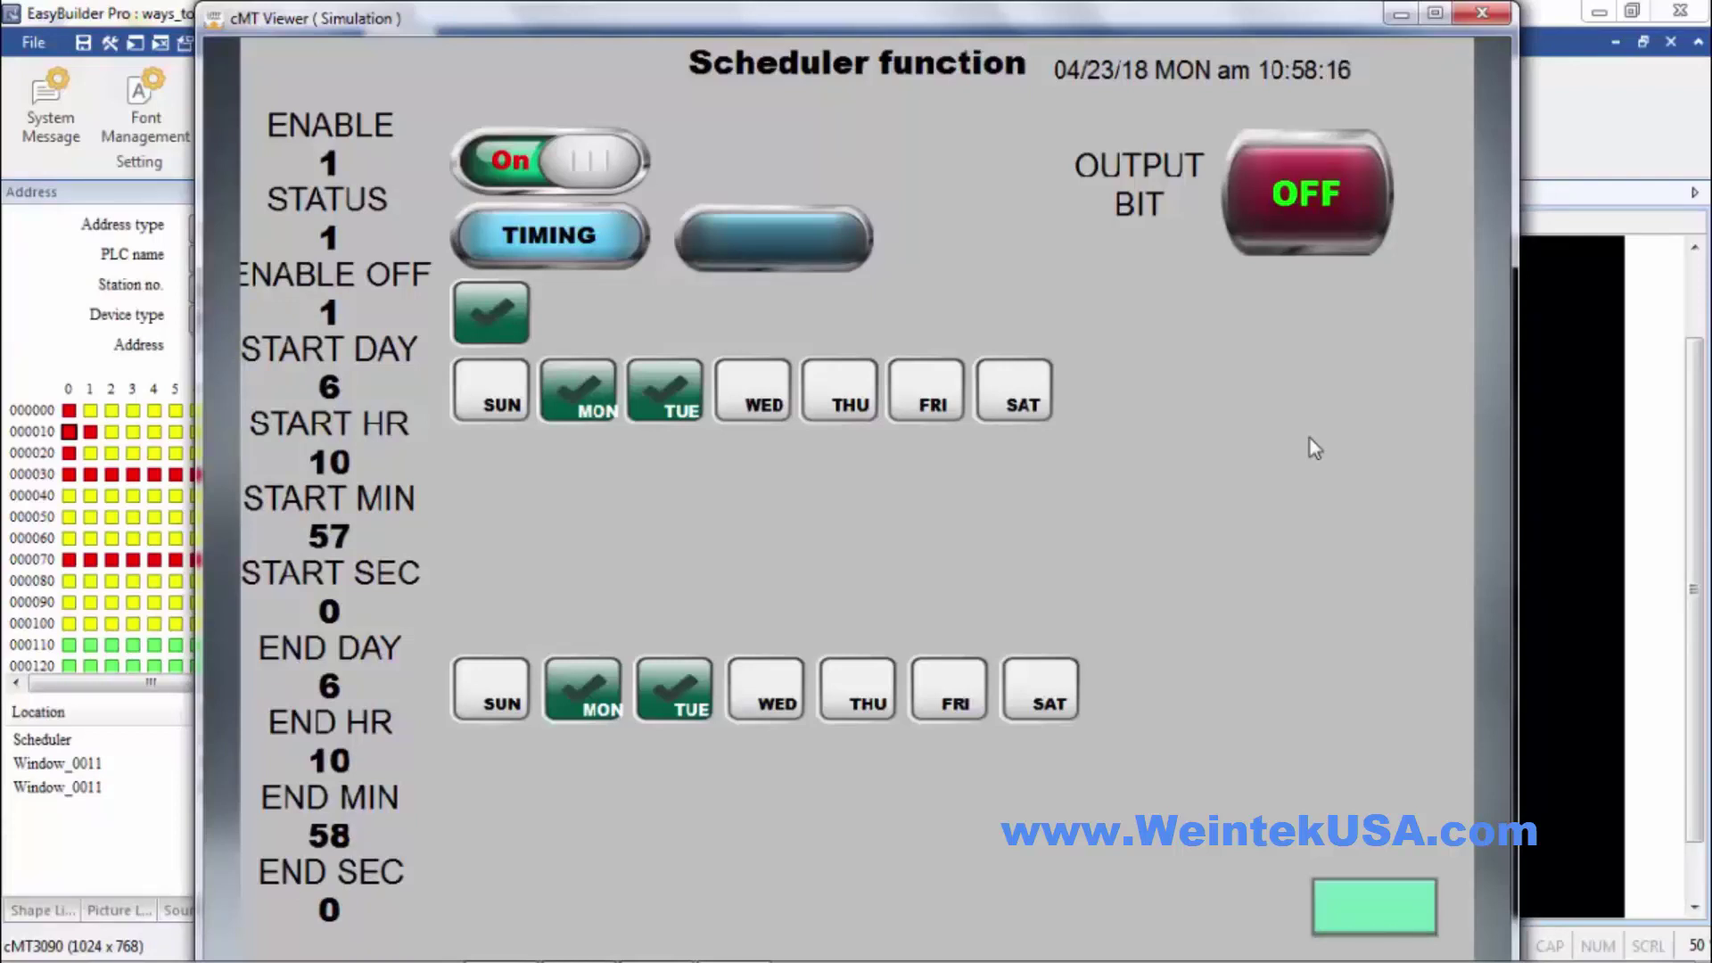
Step: Close the cMT Viewer simulation window to return to the 11 - Scheduler page
left_click(1480, 15)
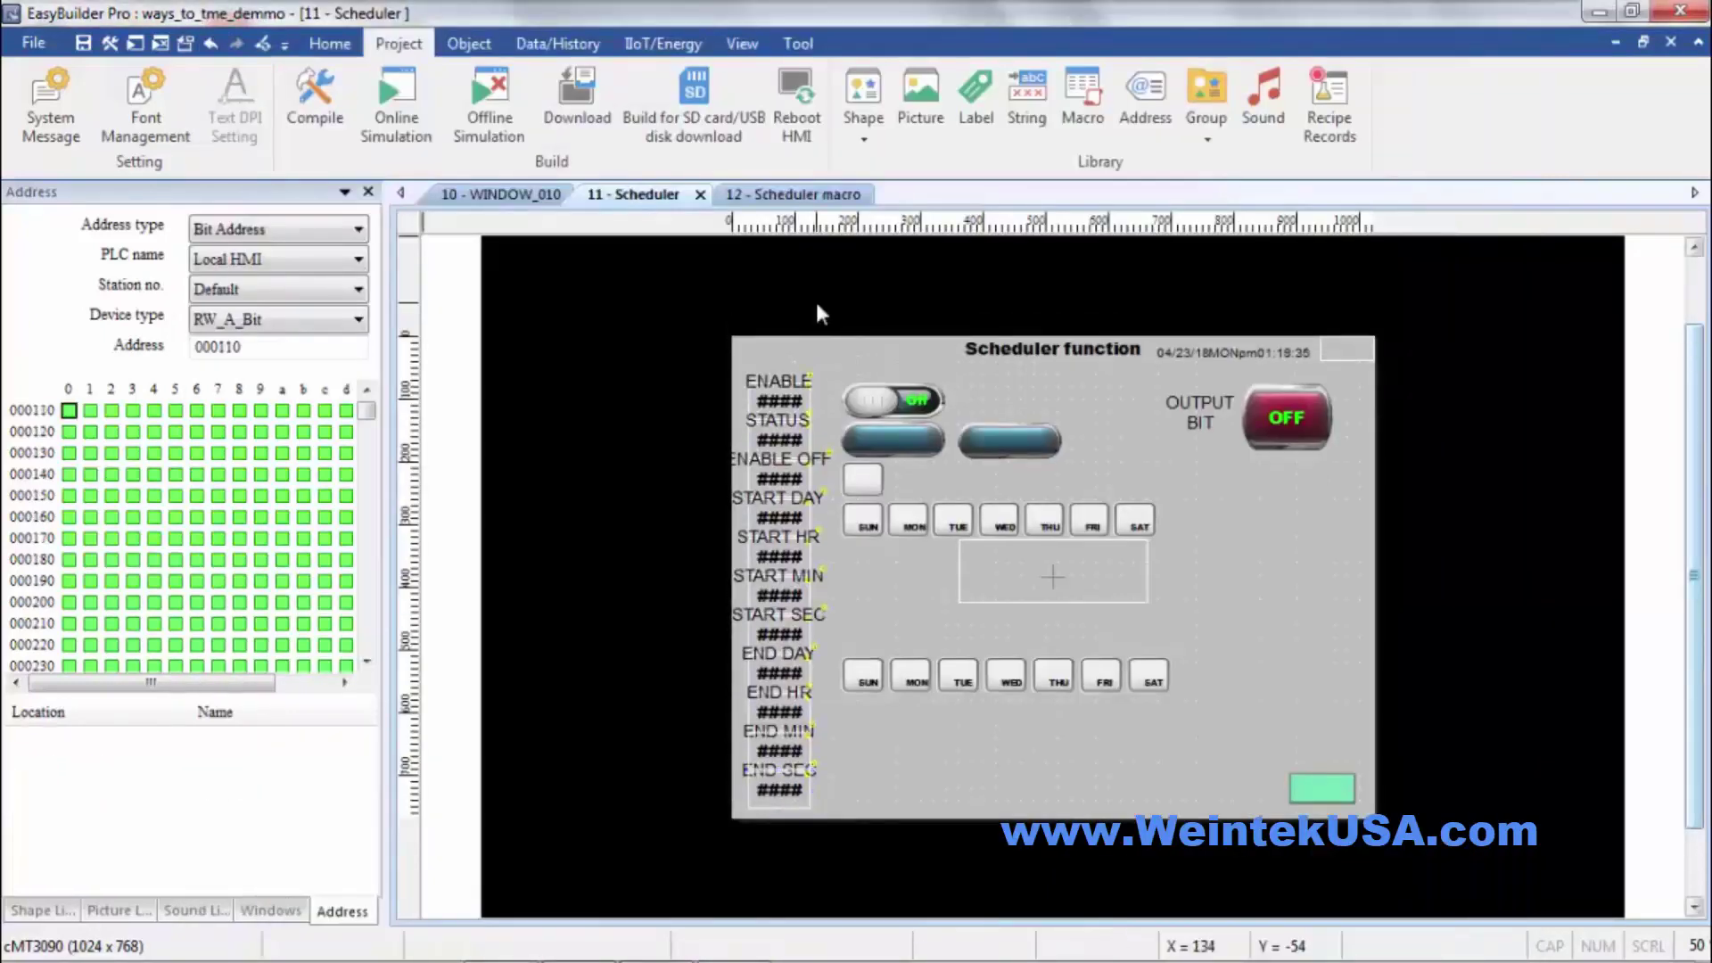
Step: Bring up macro 3, SCHEDULING, from the 12 - Scheduler macro window
left_click(799, 195)
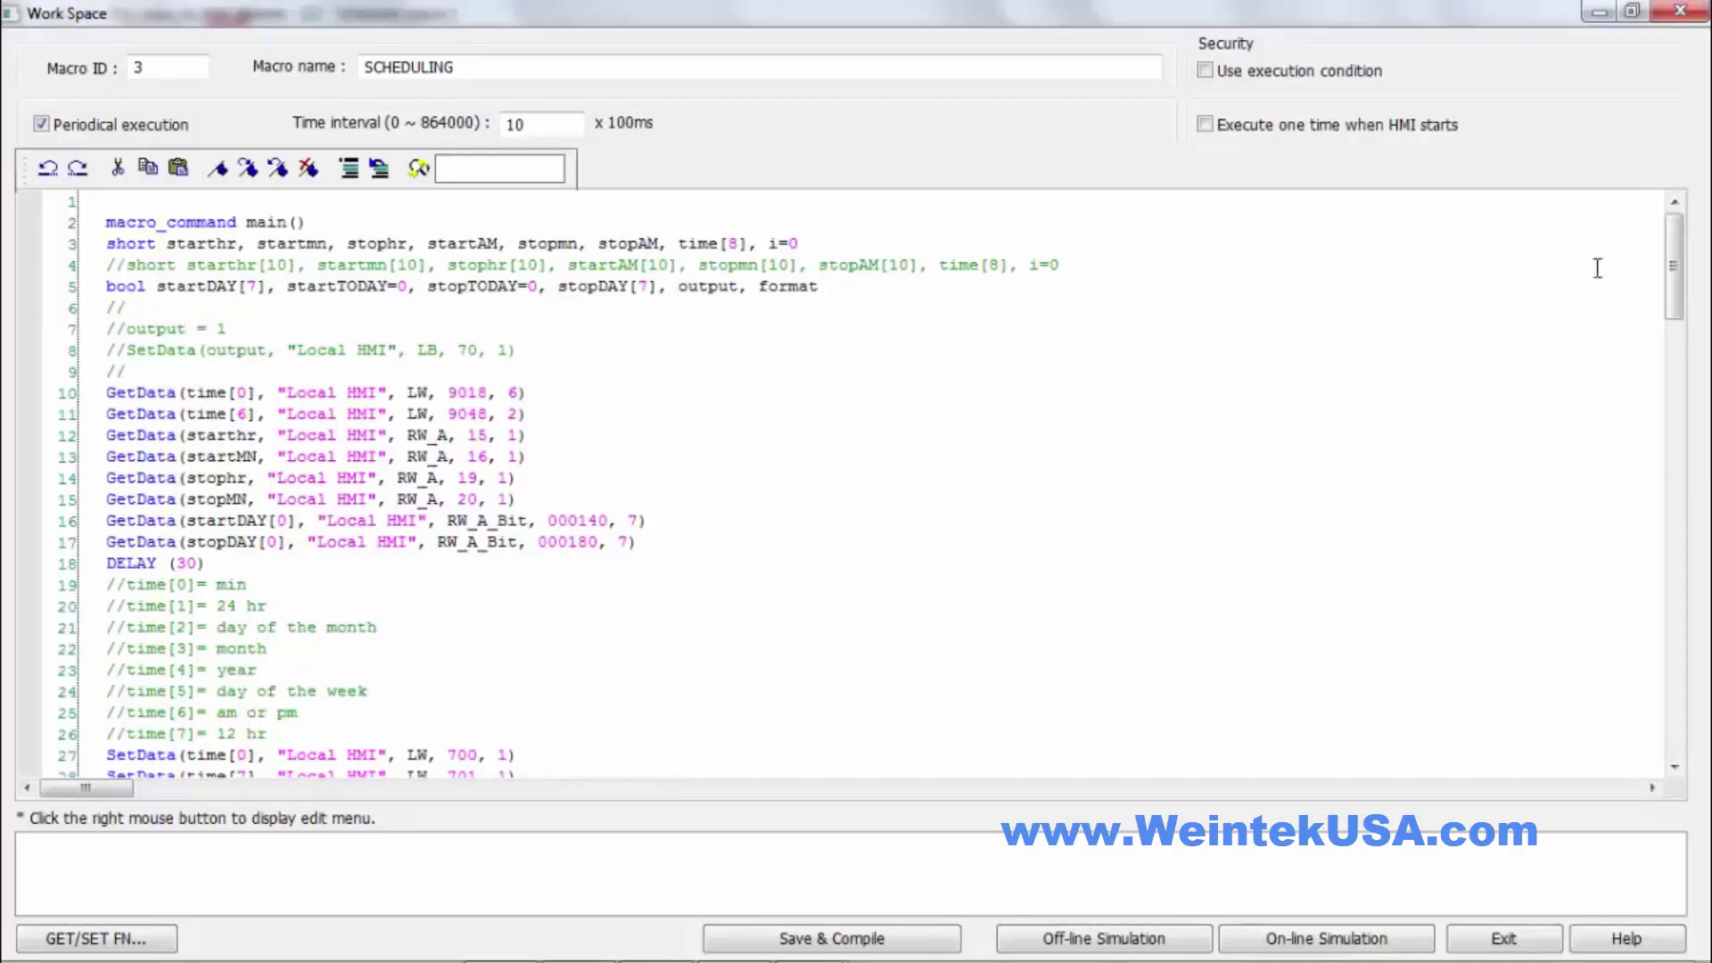
left_click_drag(1674, 277, 1668, 239)
double_click(513, 414)
left_click_drag(1673, 278, 1674, 385)
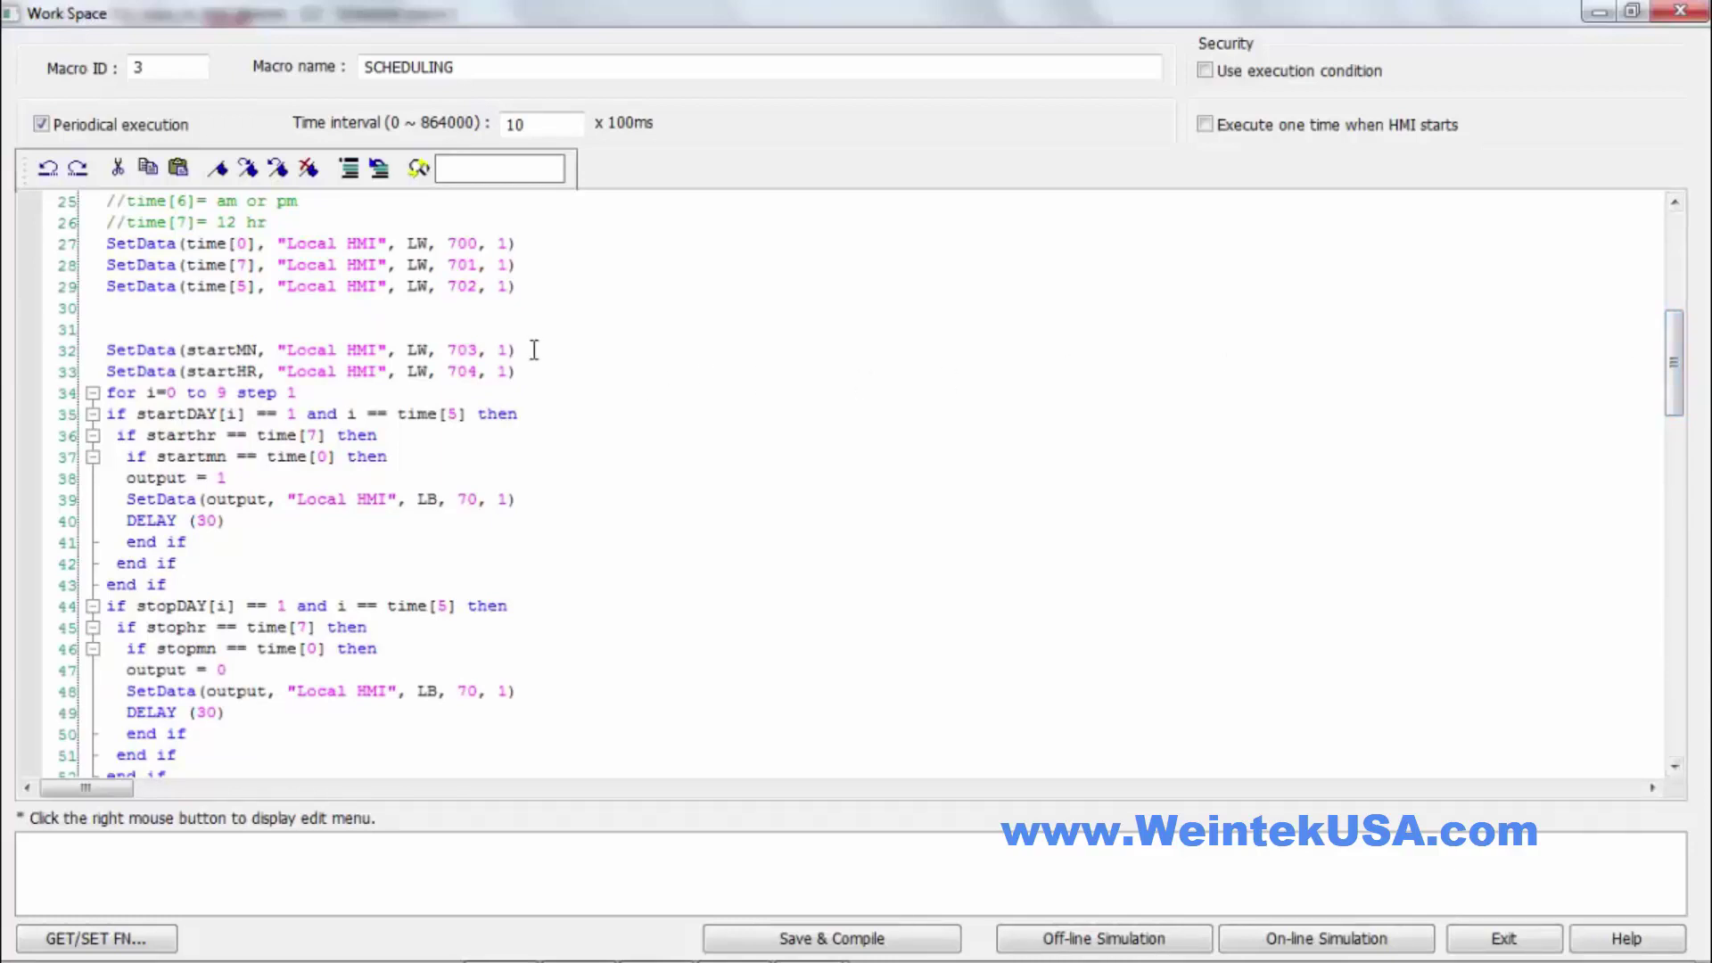
Step: Delete the SetData lines 27–33 and change the day loop's upper limit from 9 to 6
left_click_drag(517, 371, 64, 253)
key("Delete")
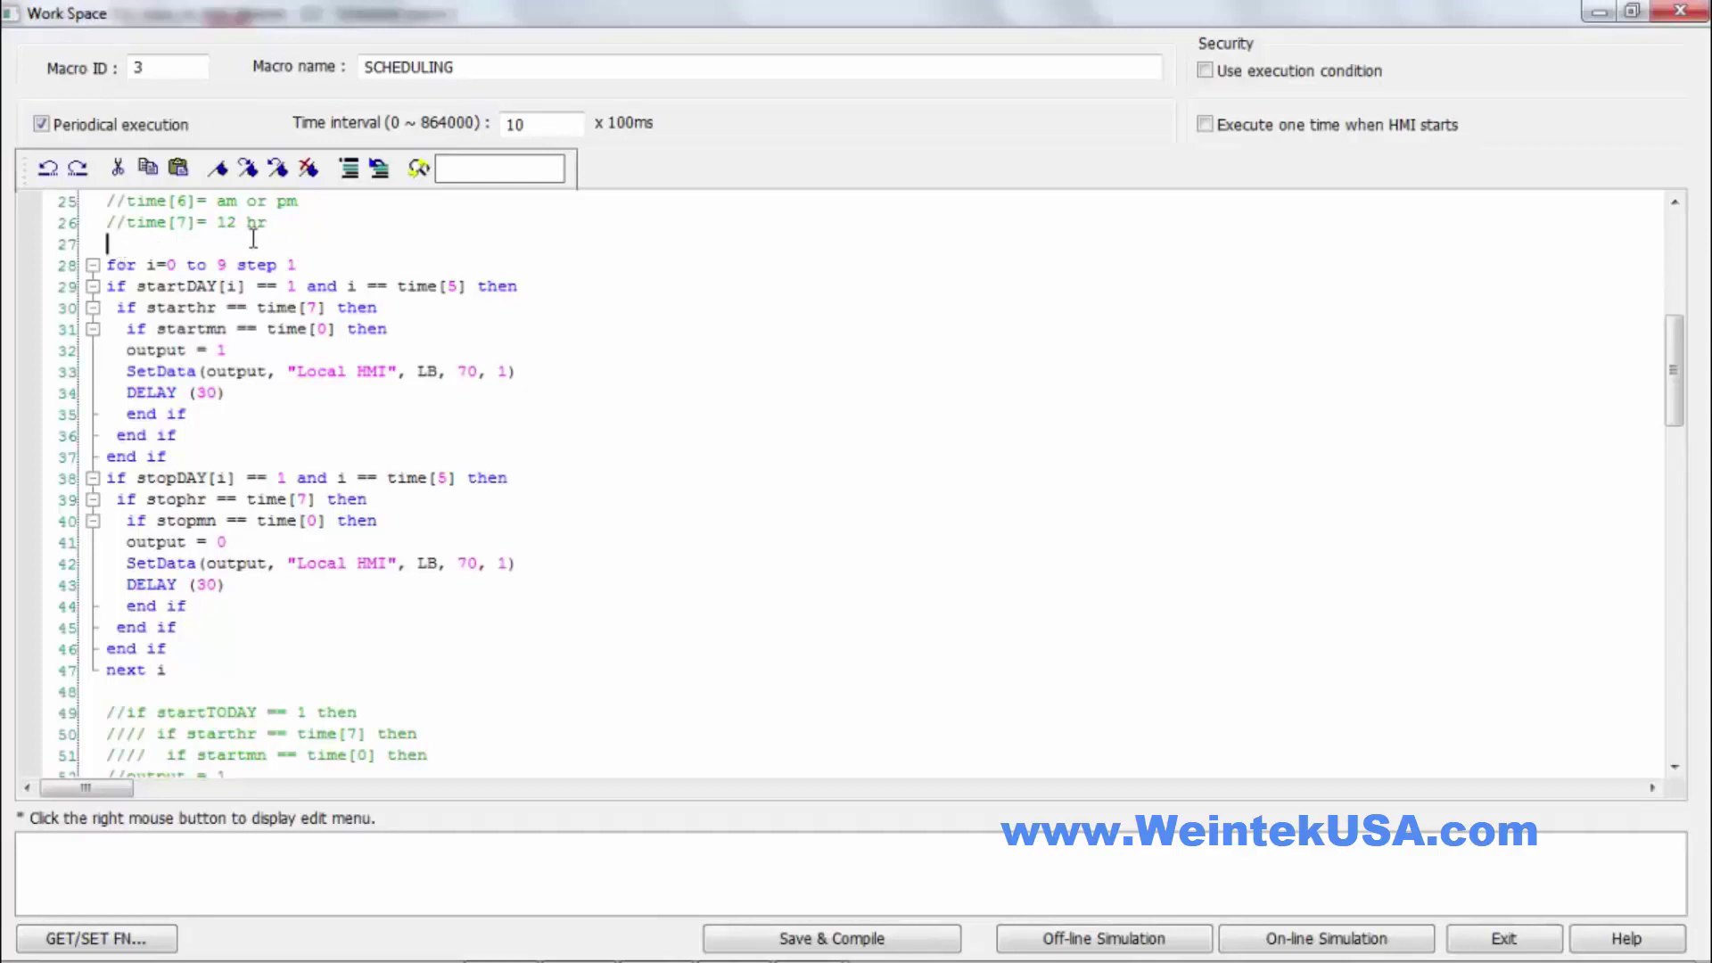
double_click(220, 265)
type("6")
double_click(467, 371)
Step: Compile SCHEDULING, run the online simulation, and advance to the Scheduler macro page
left_click(1296, 941)
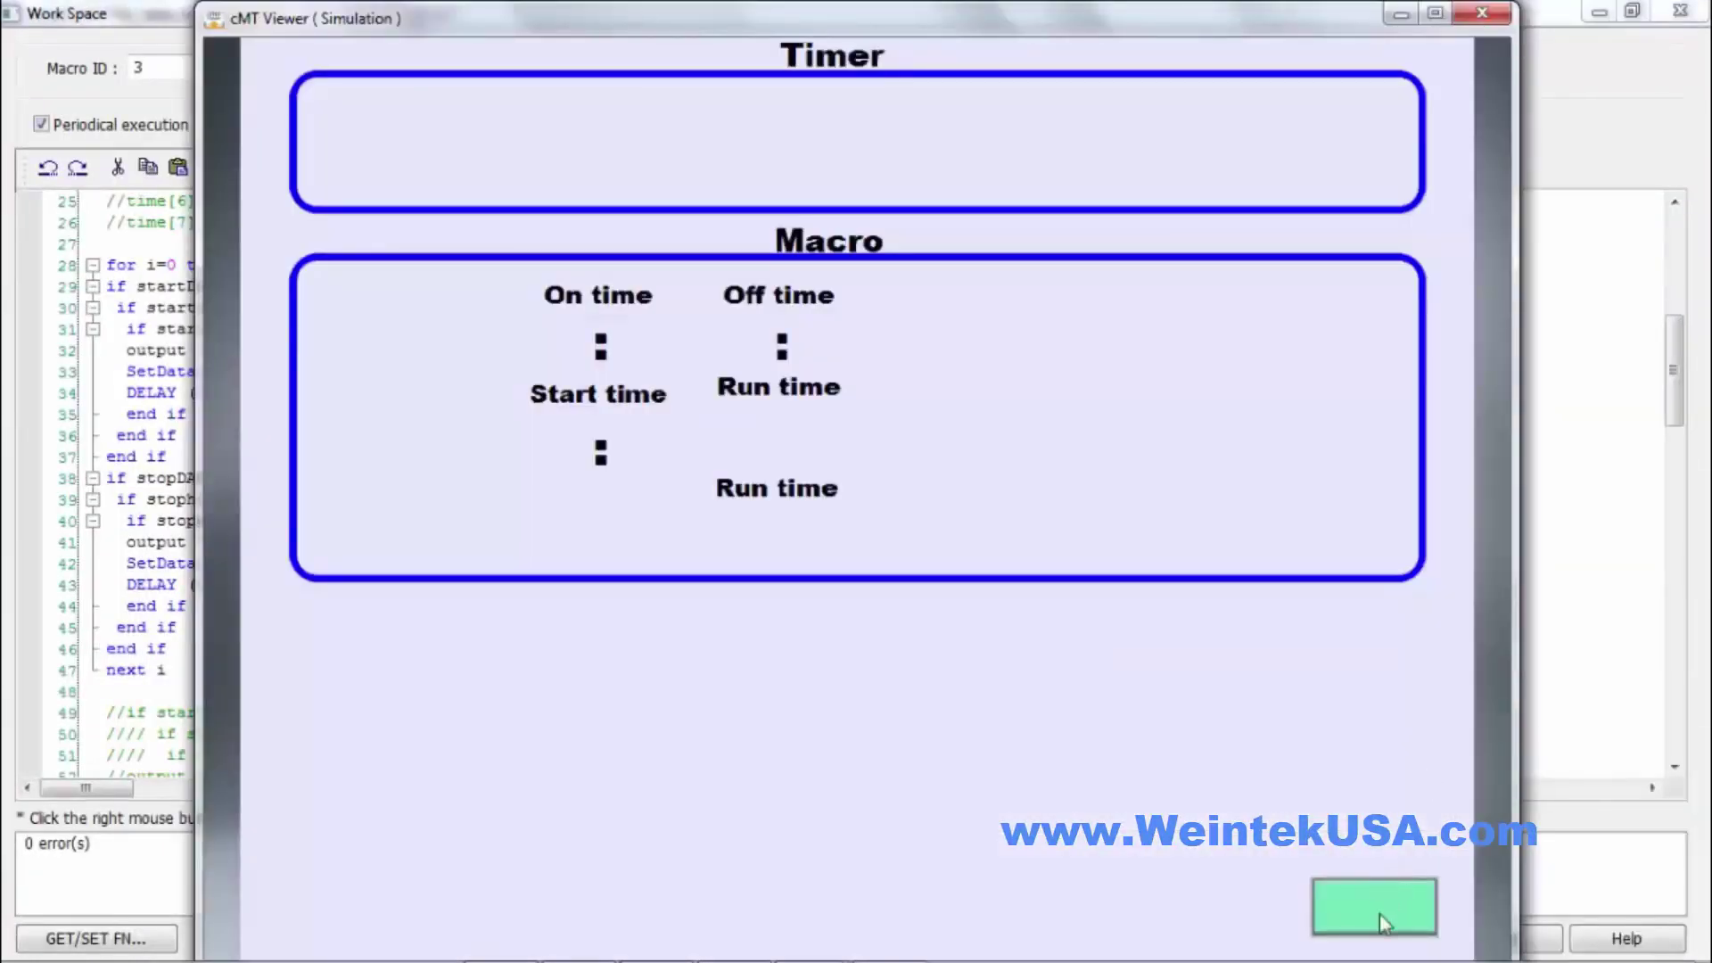
left_click(1379, 906)
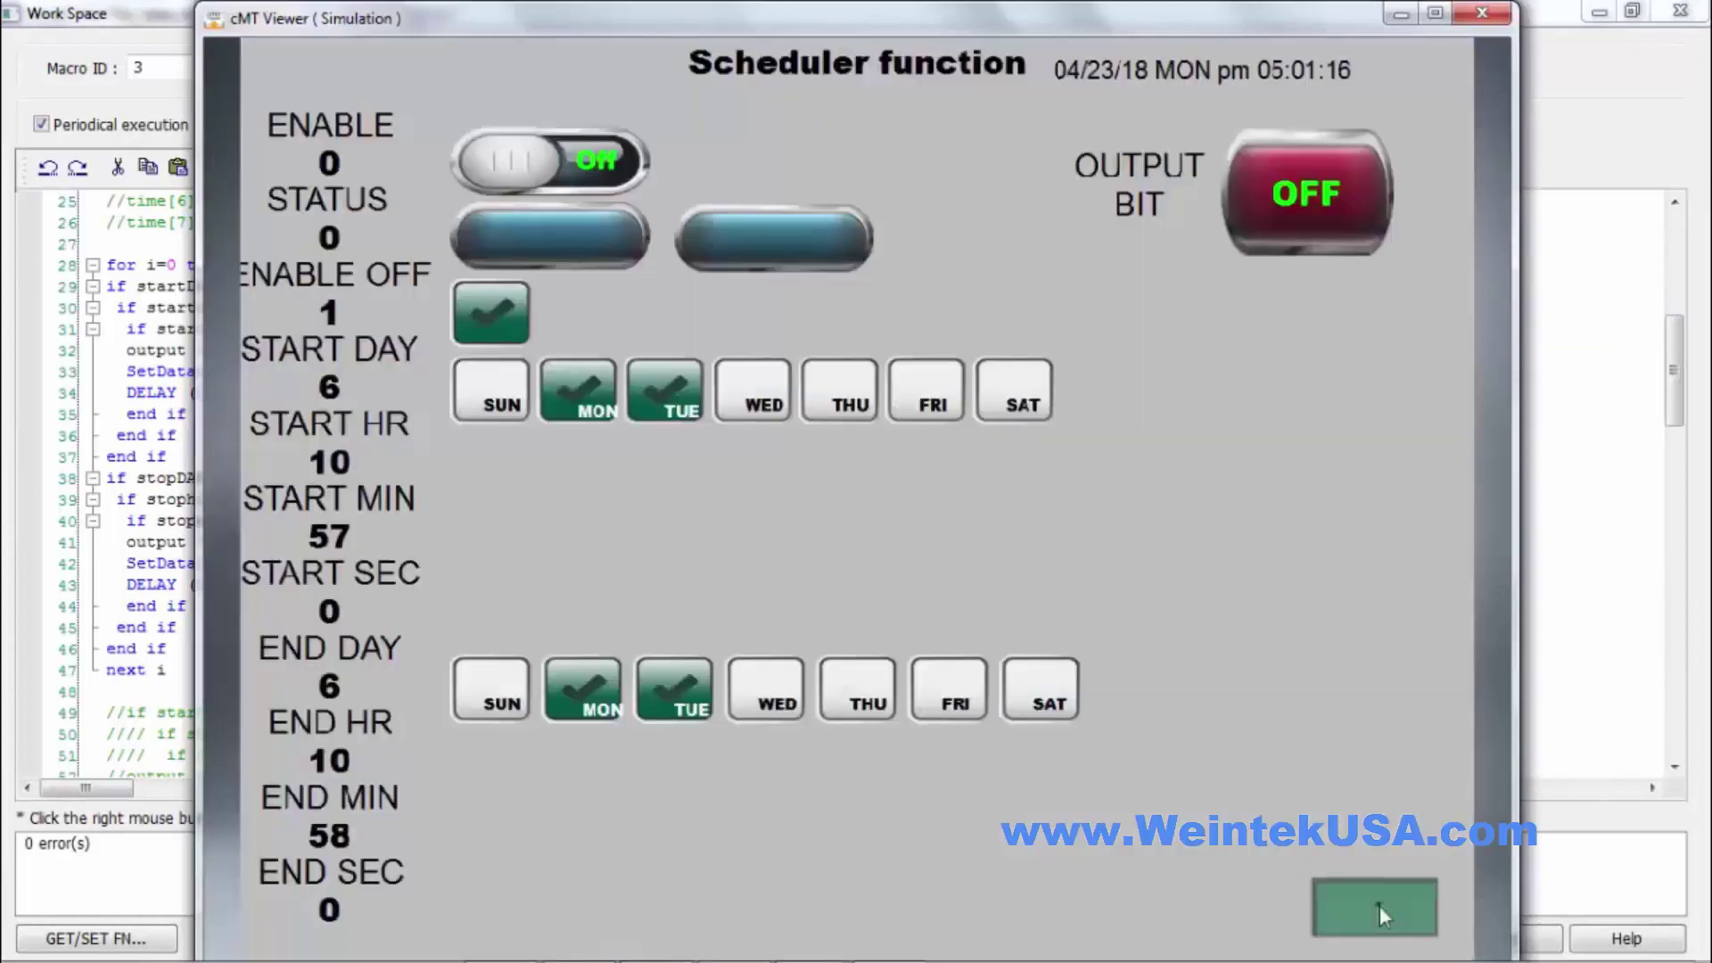
left_click(1378, 906)
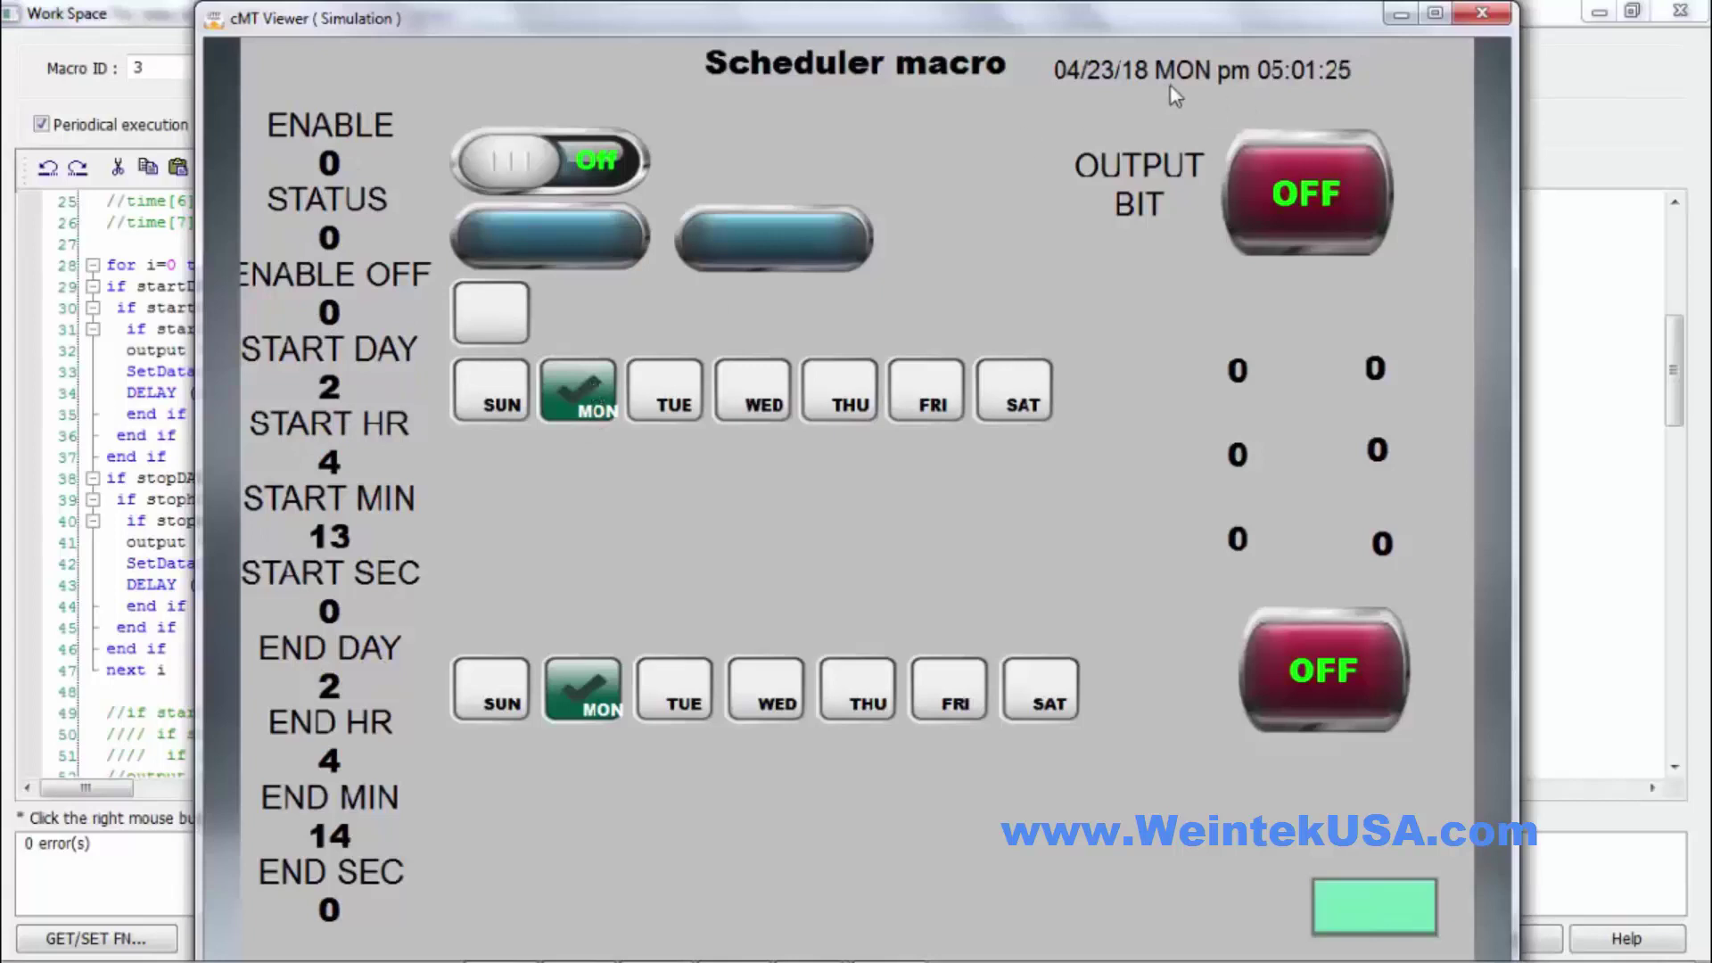
Step: Enter Monday's start time as 5:01 and end time as 5:02
left_click(330, 464)
type("5")
left_click(330, 536)
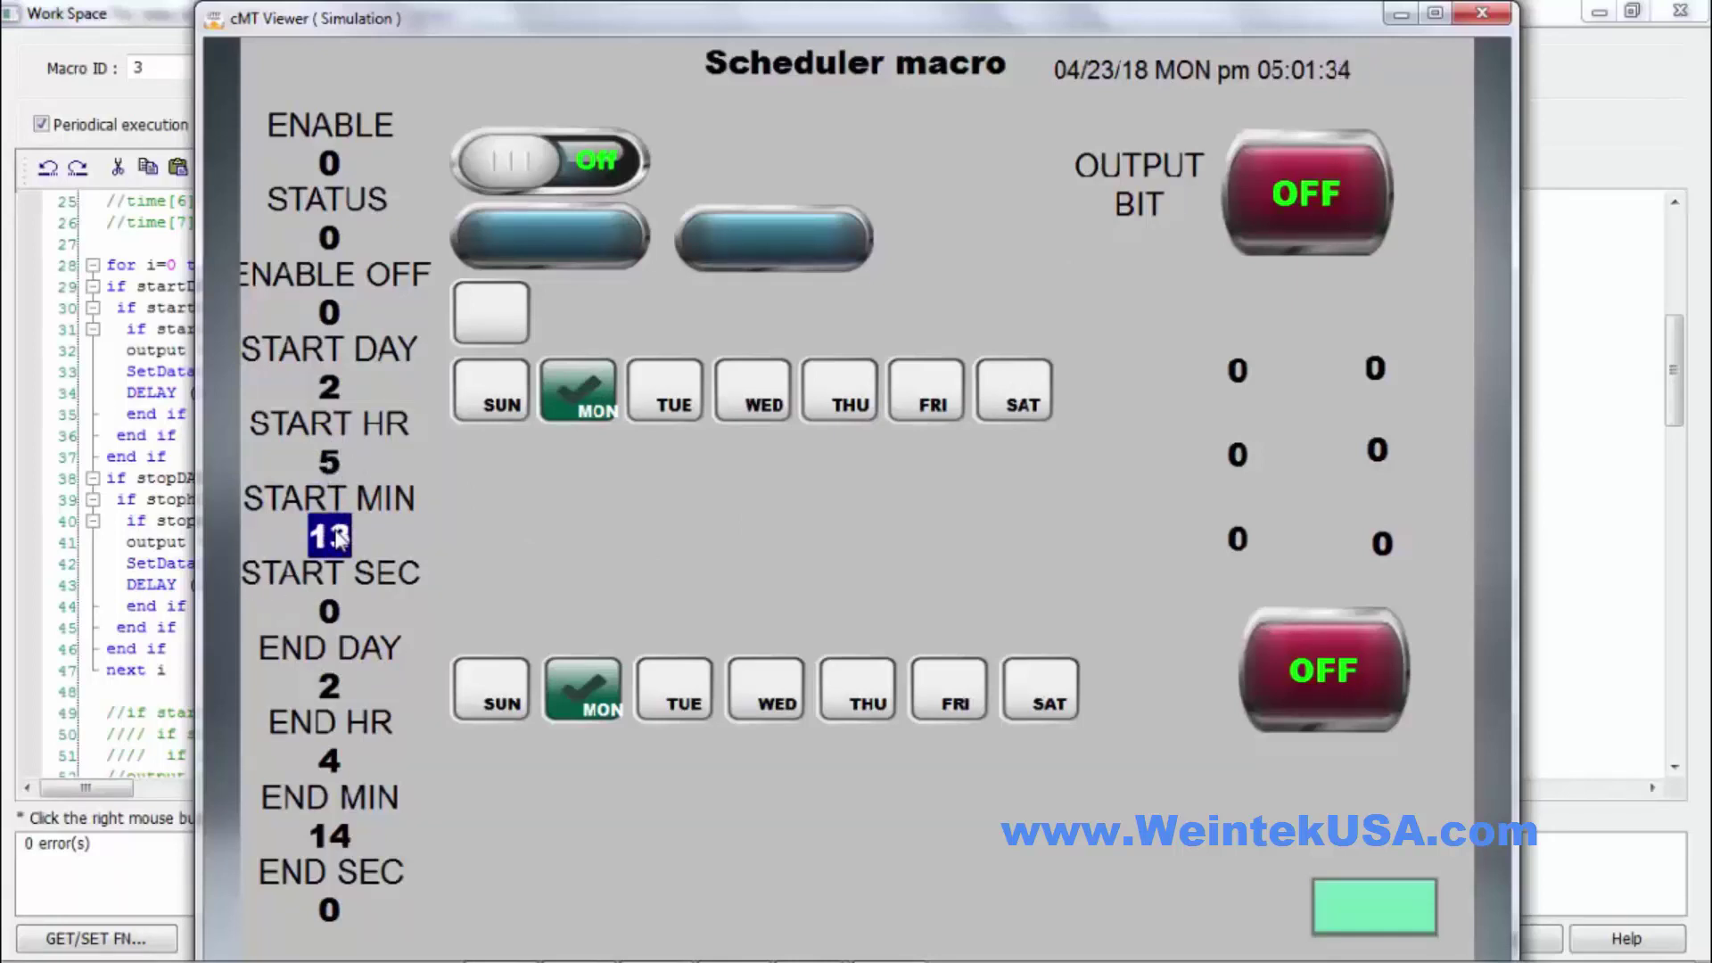
type("1")
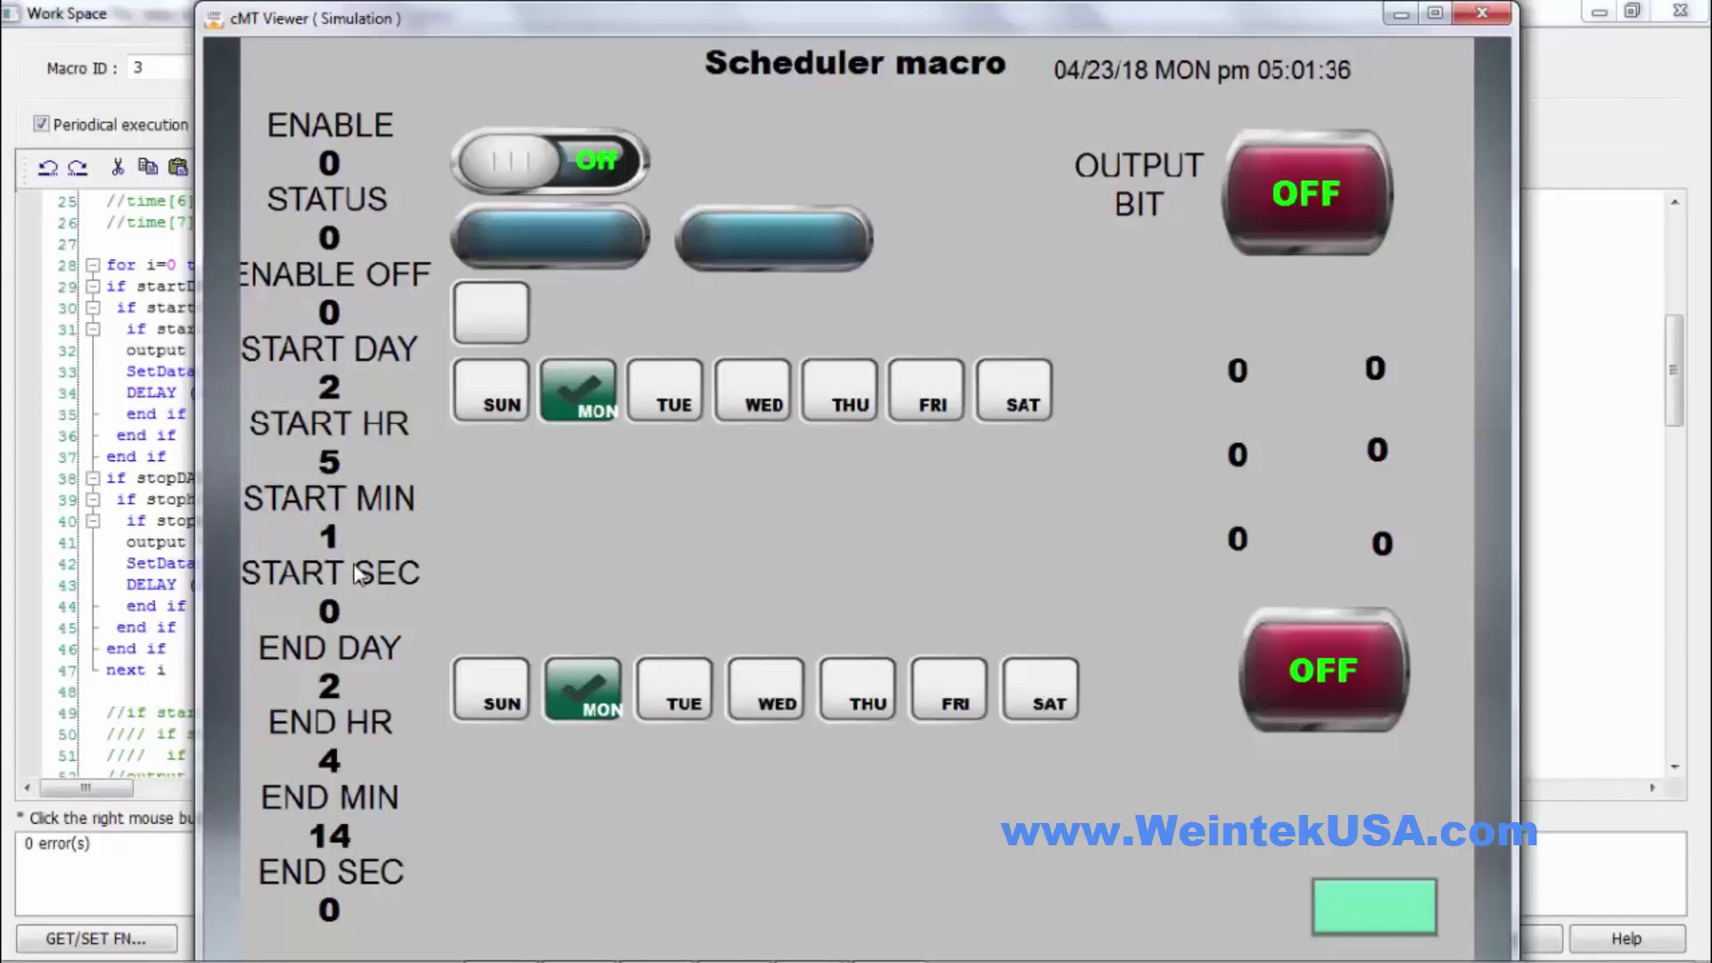
key("Return")
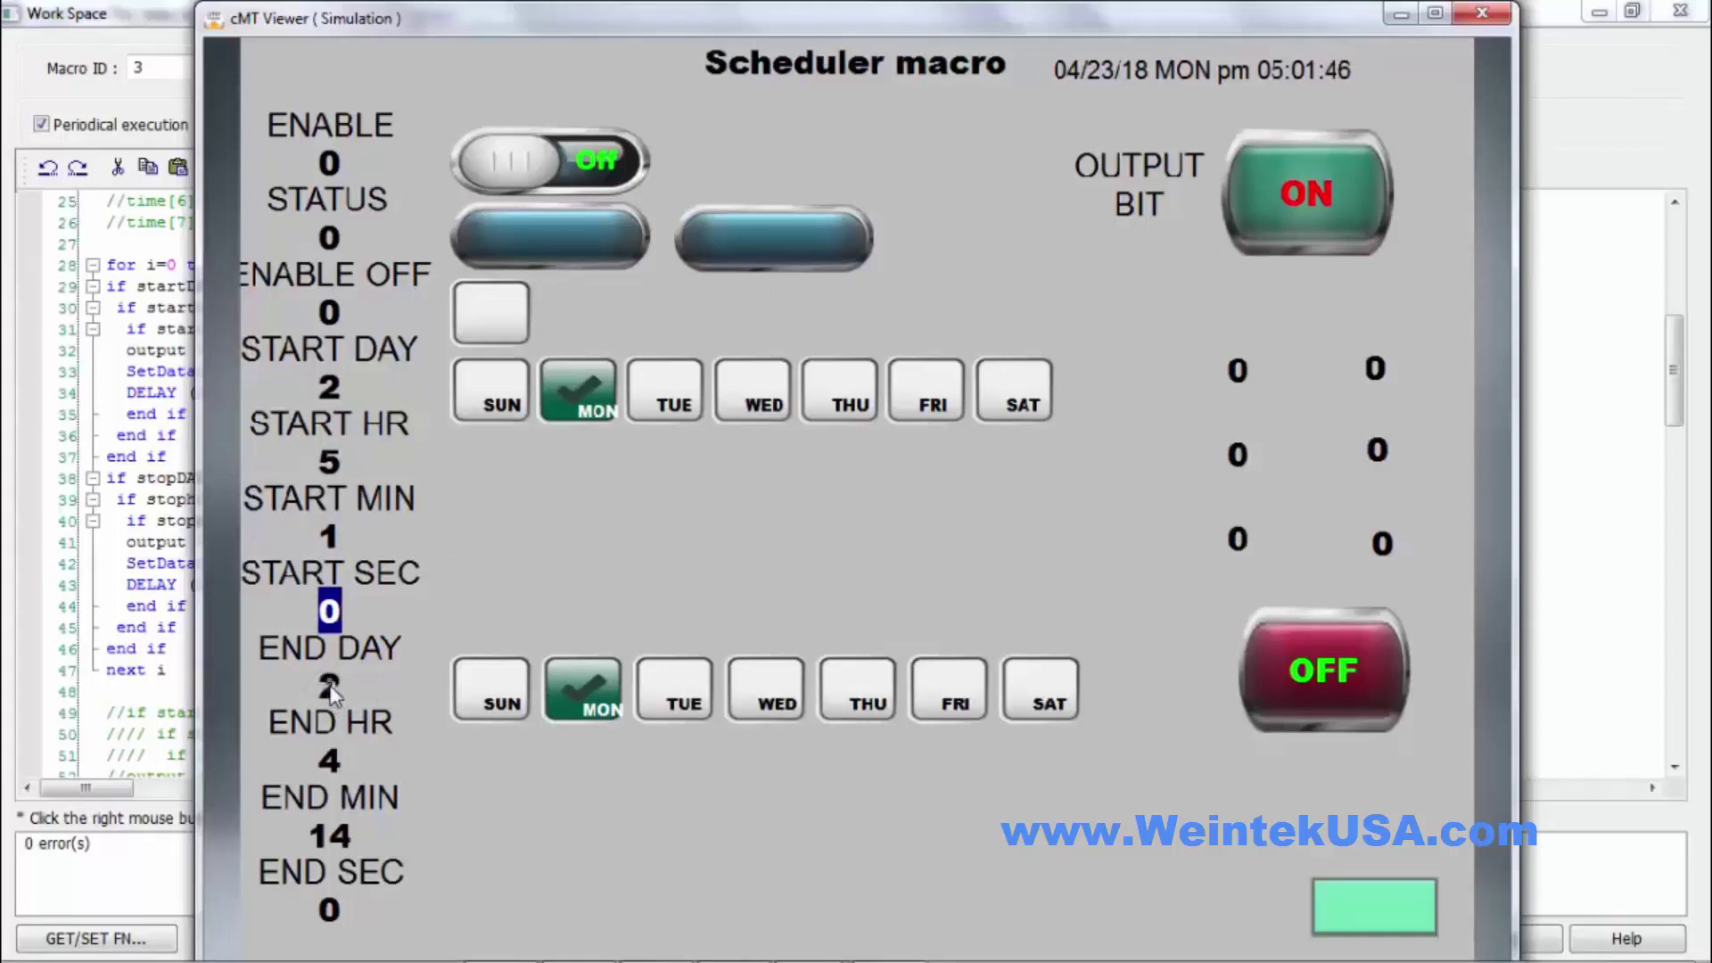
left_click(330, 765)
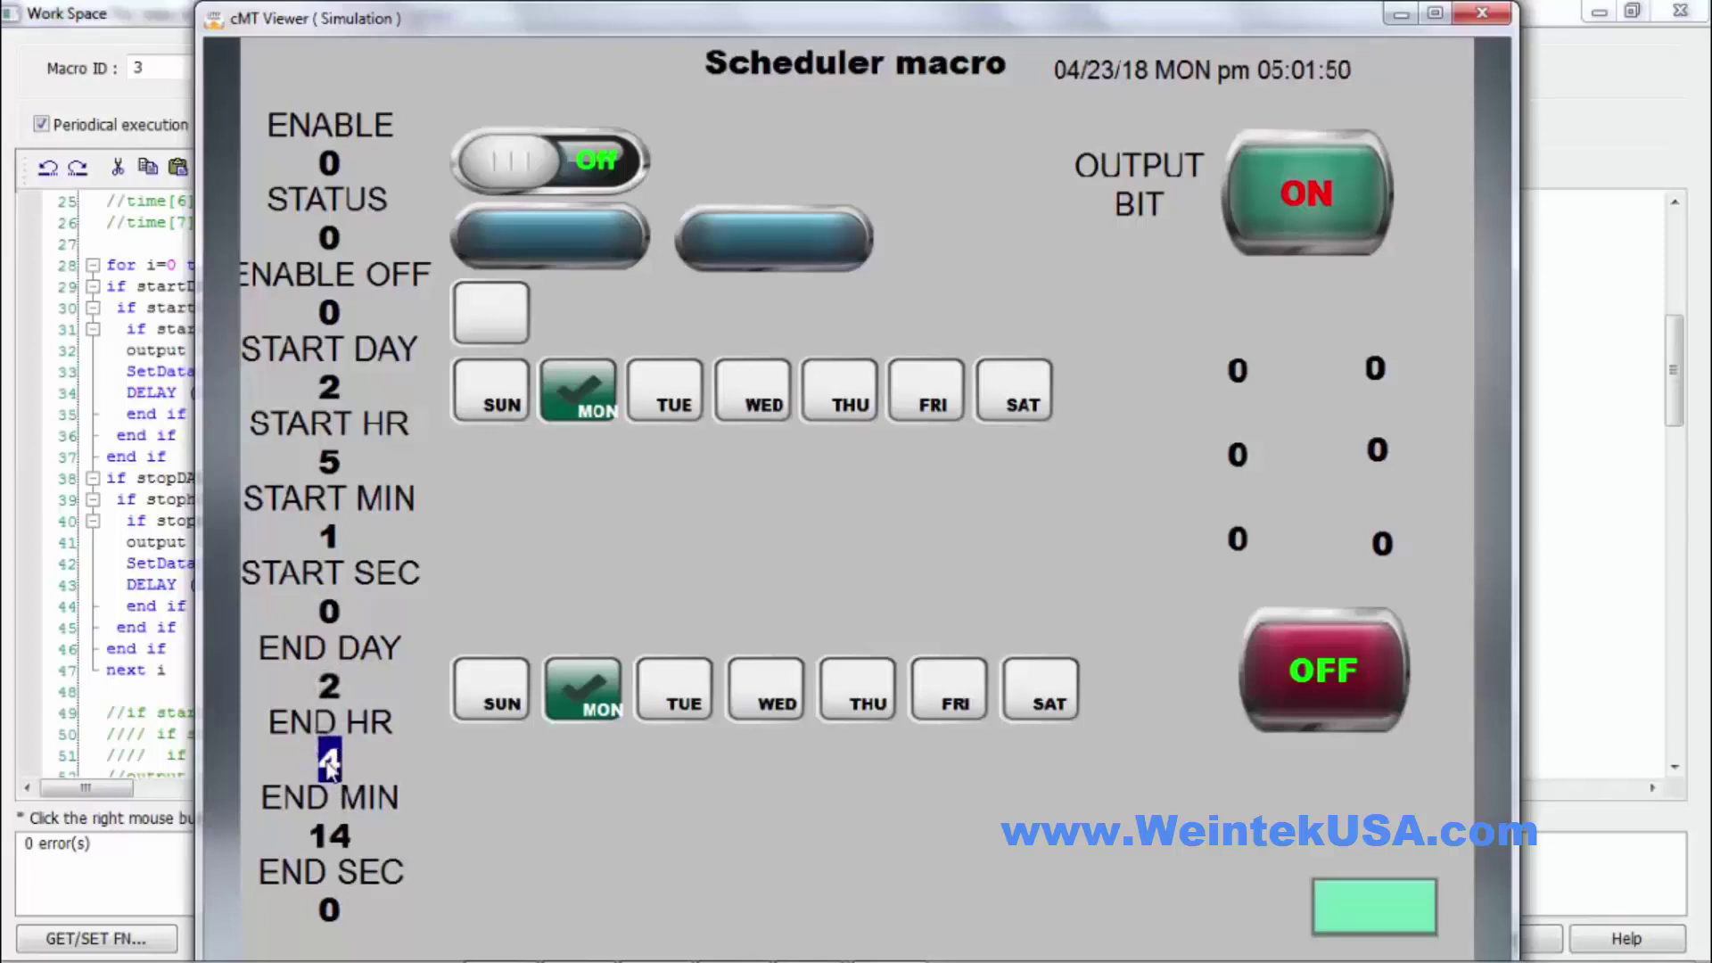
type("5")
left_click(340, 839)
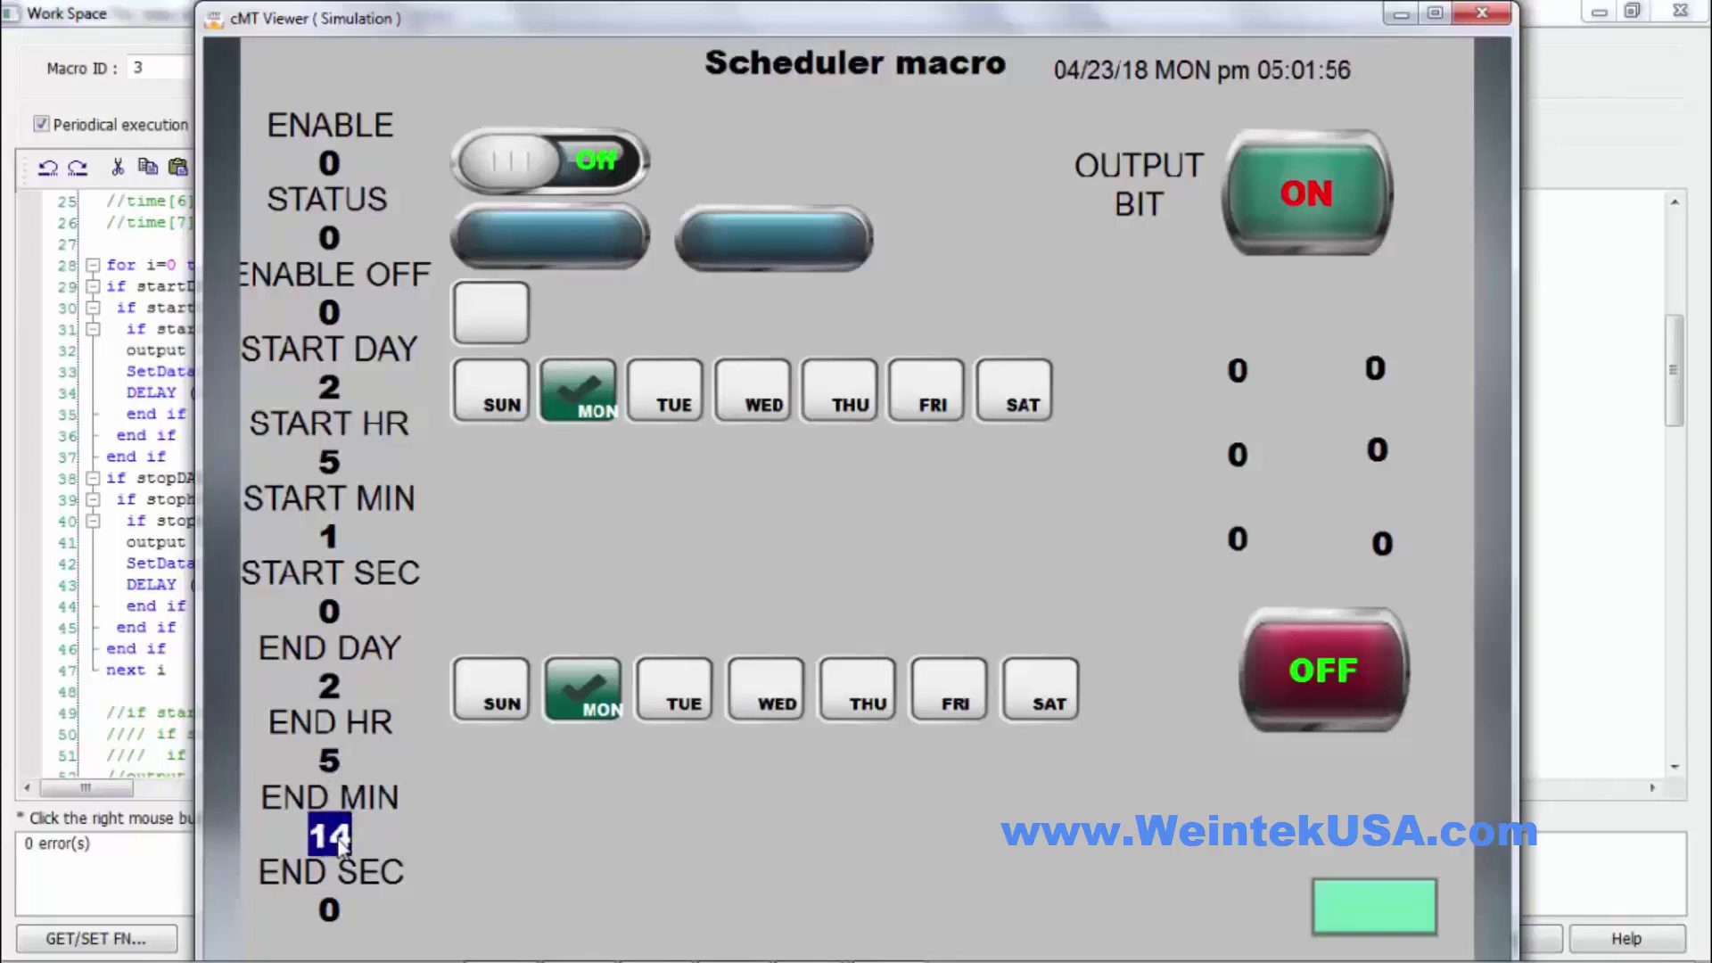
type("2")
key("Return")
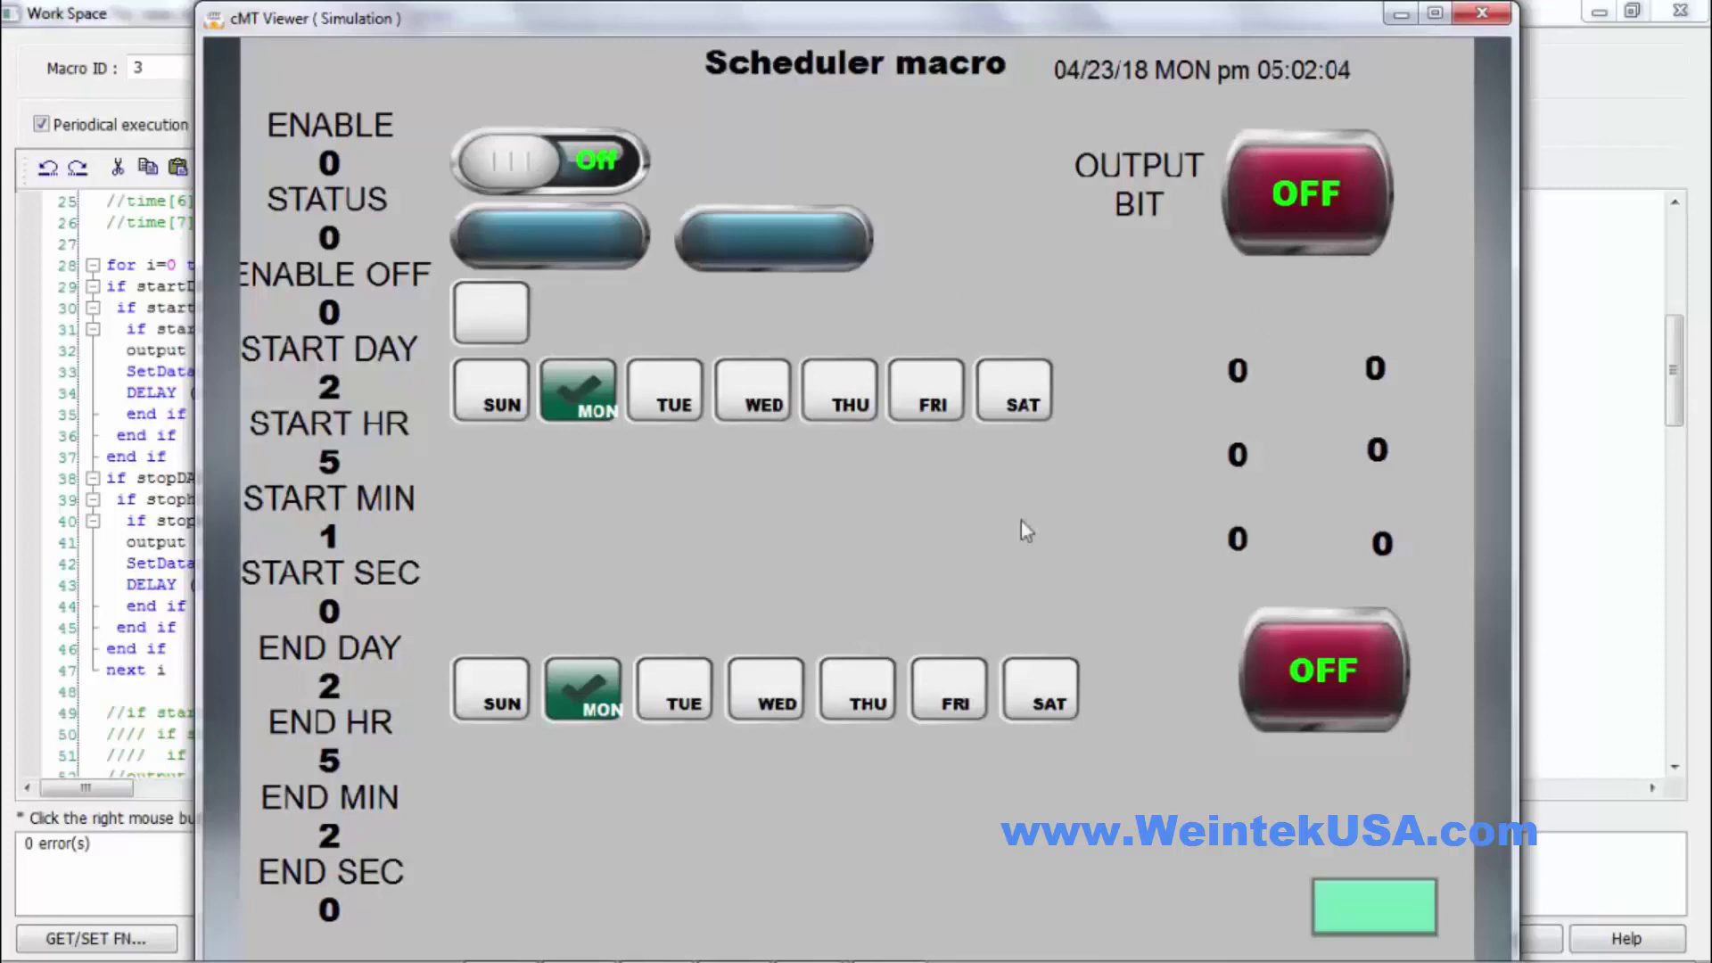
Step: Close the simulation and remove commented-out test lines 6–9 from the top of SCHEDULING
left_click(1484, 13)
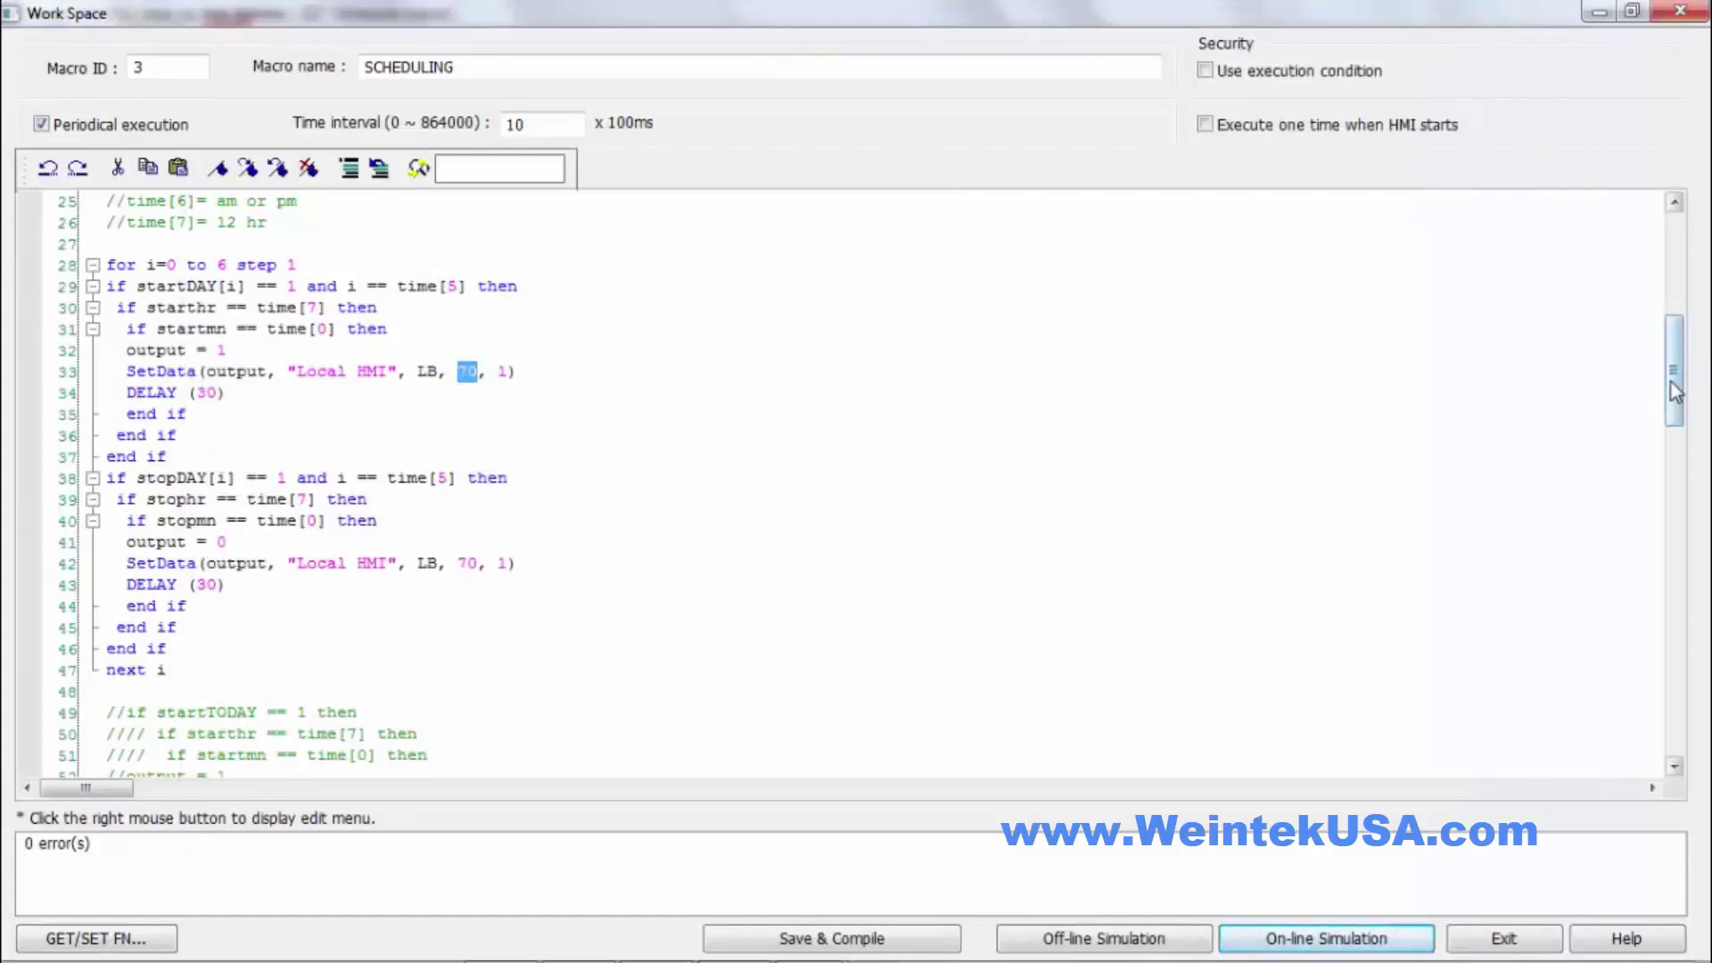
left_click_drag(1674, 391, 1665, 295)
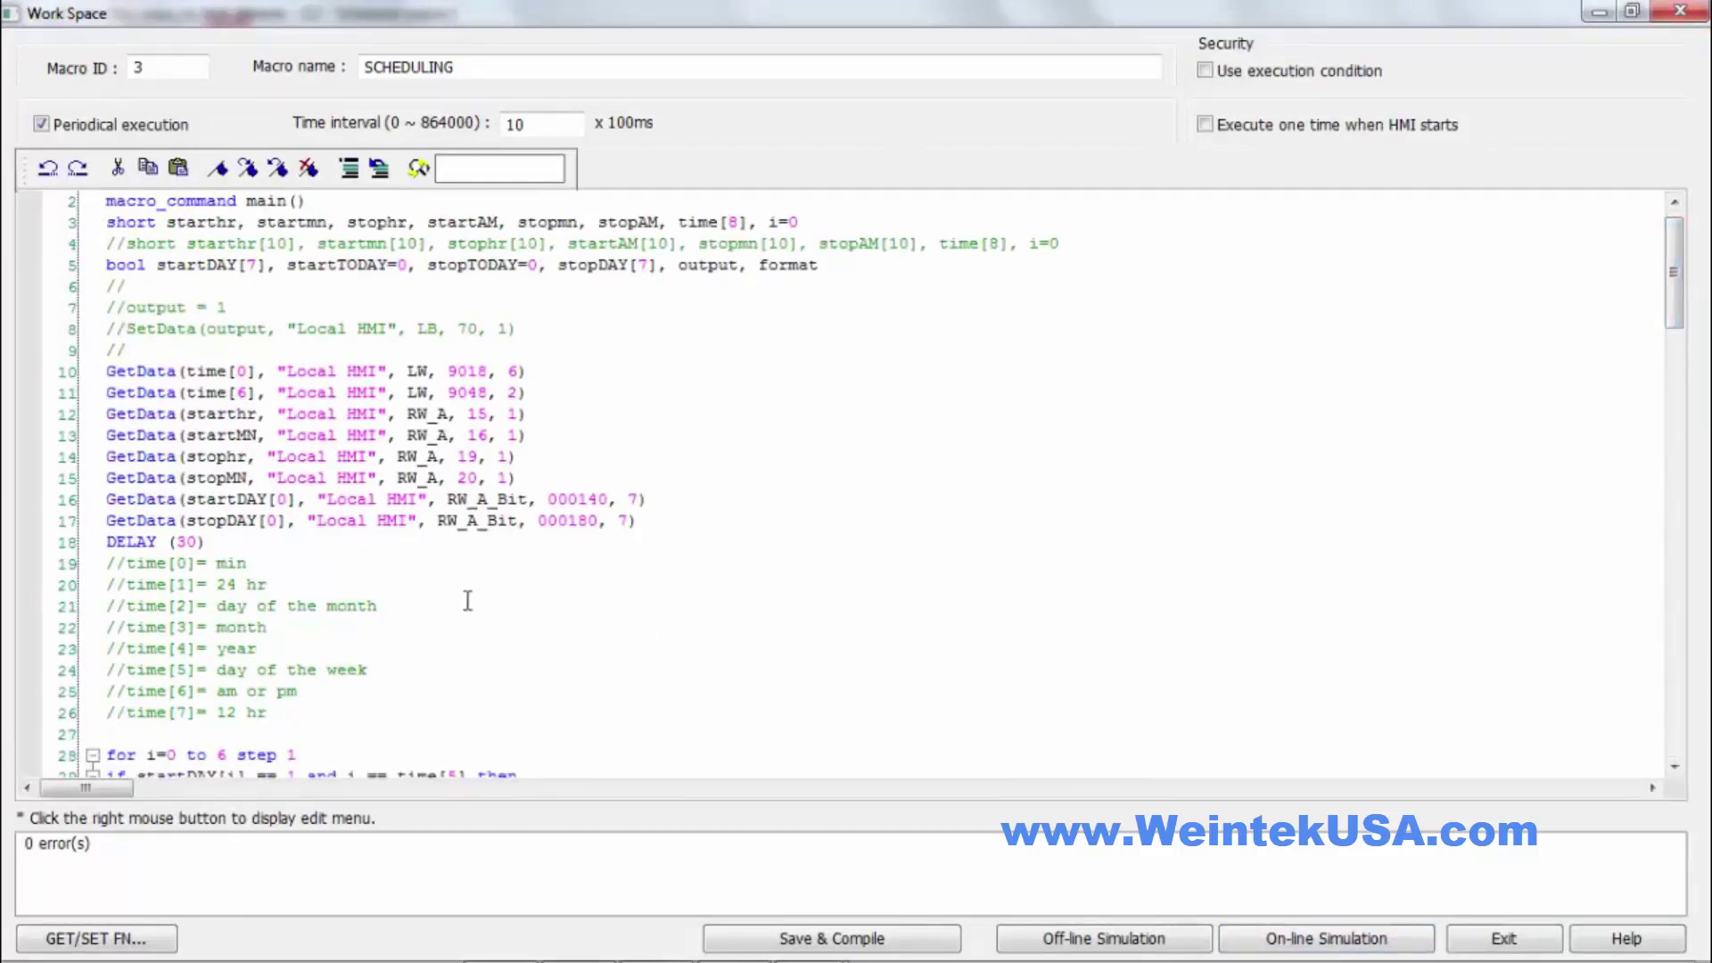
left_click_drag(129, 349, 91, 291)
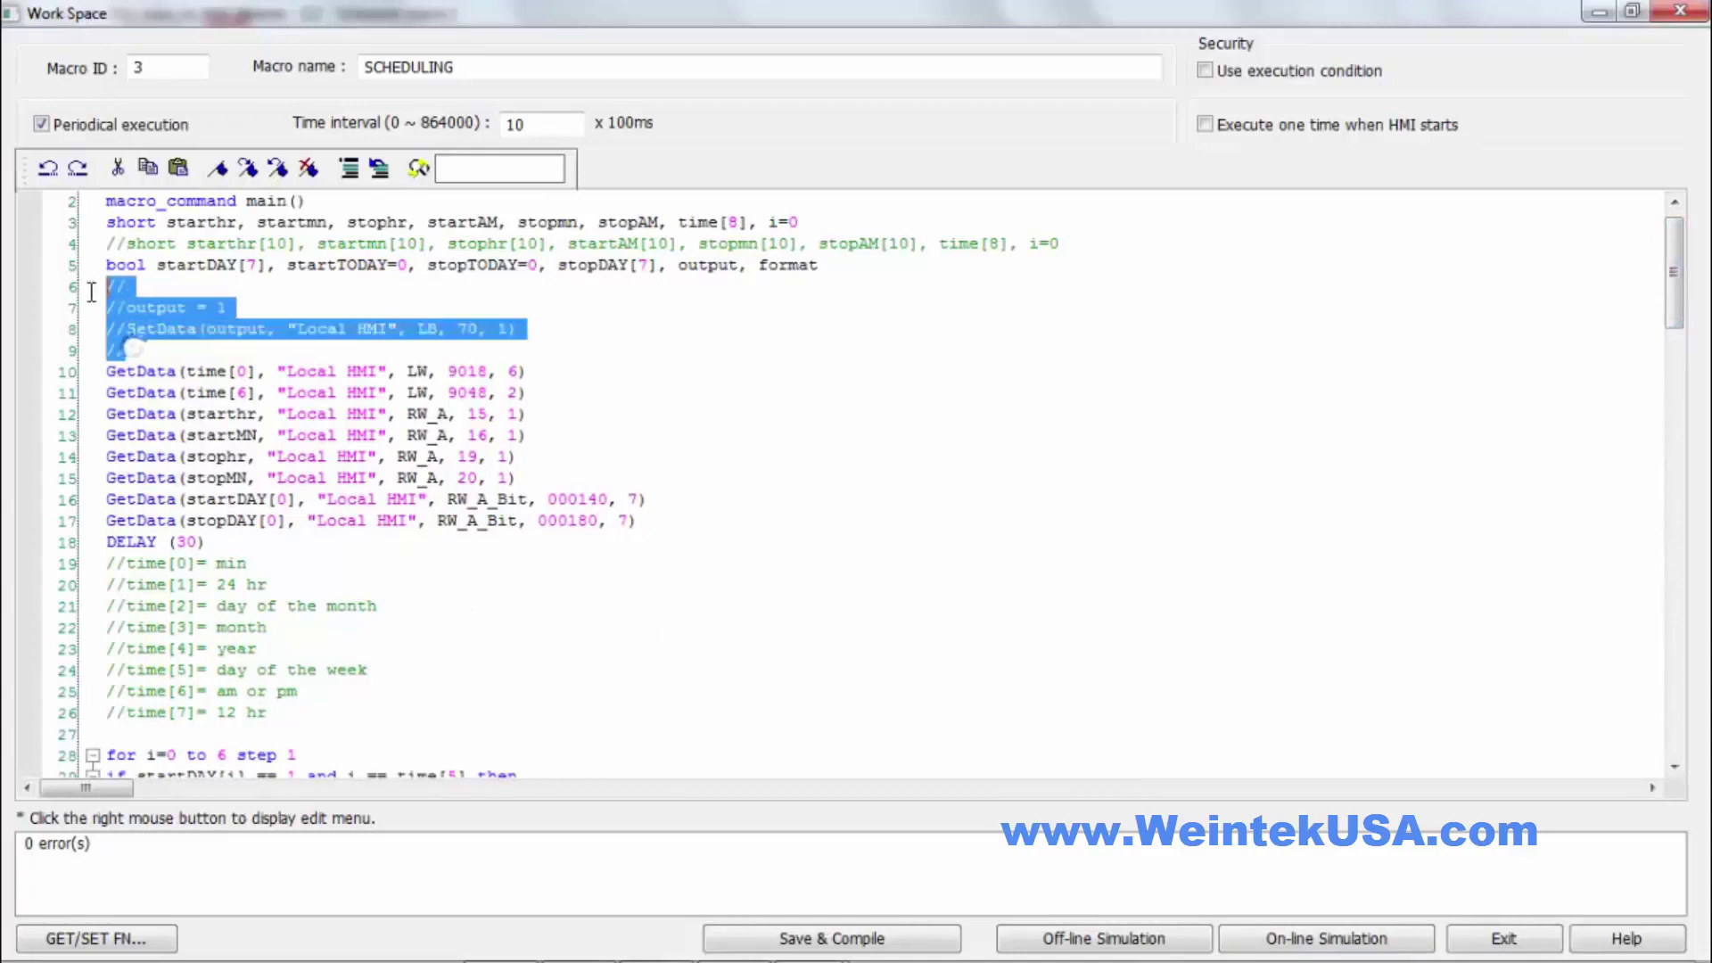
key("Delete")
key("Delete")
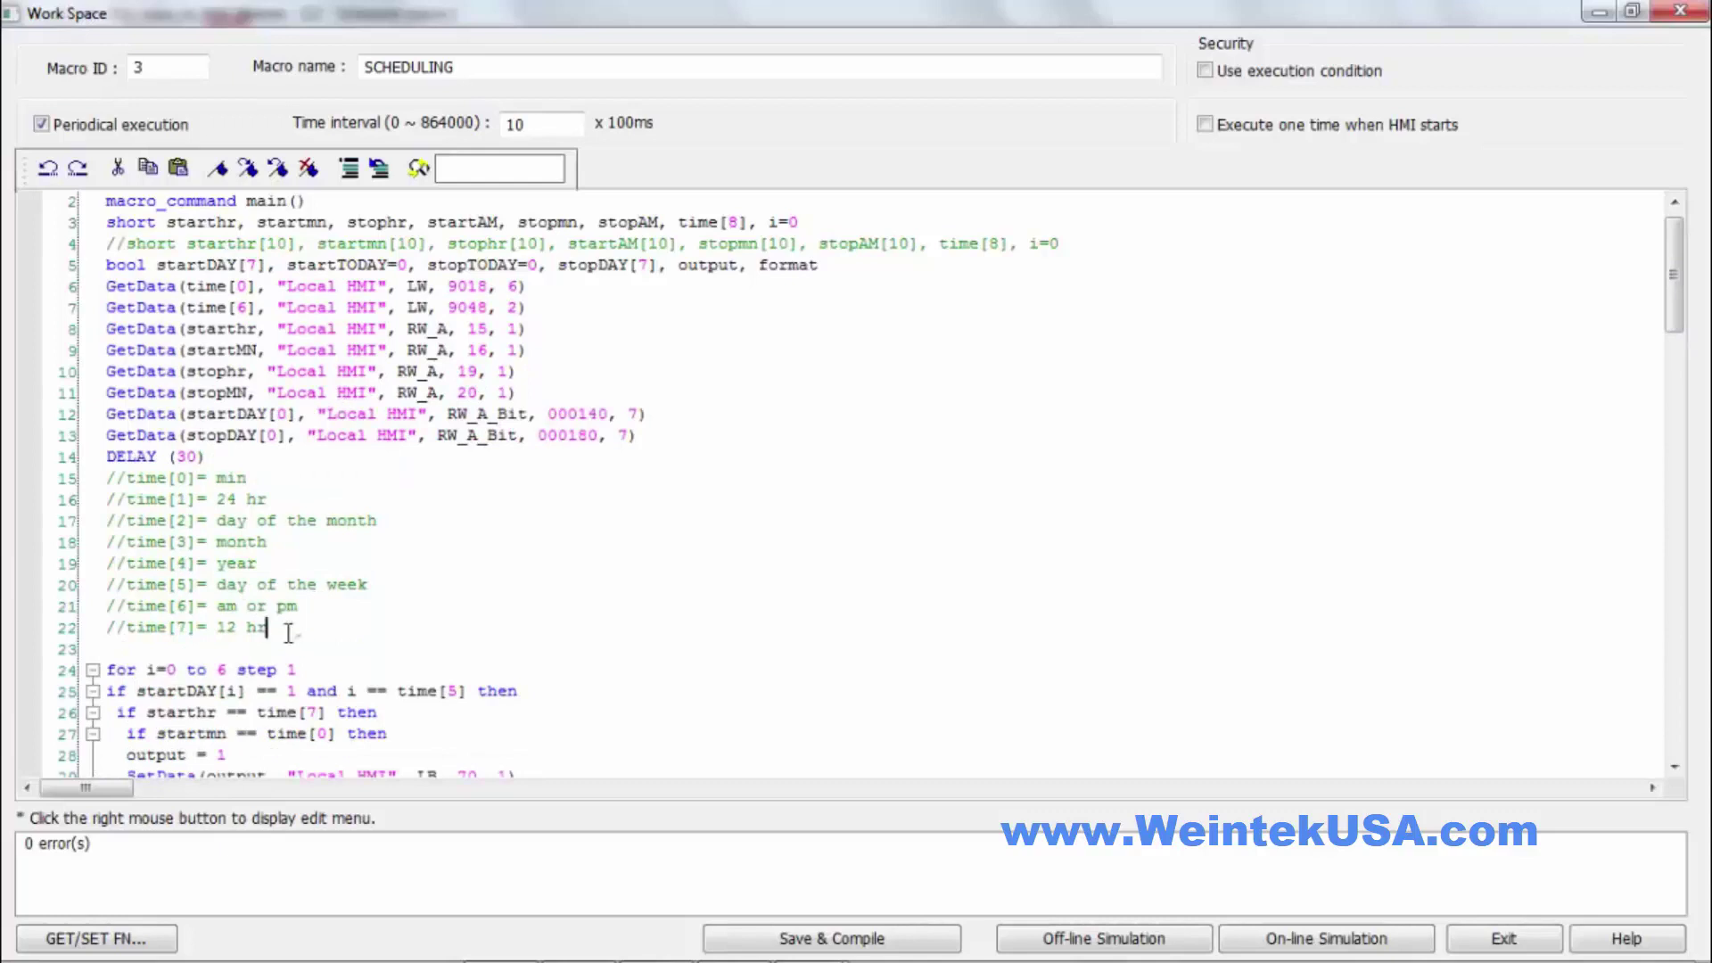
left_click_drag(297, 630, 97, 482)
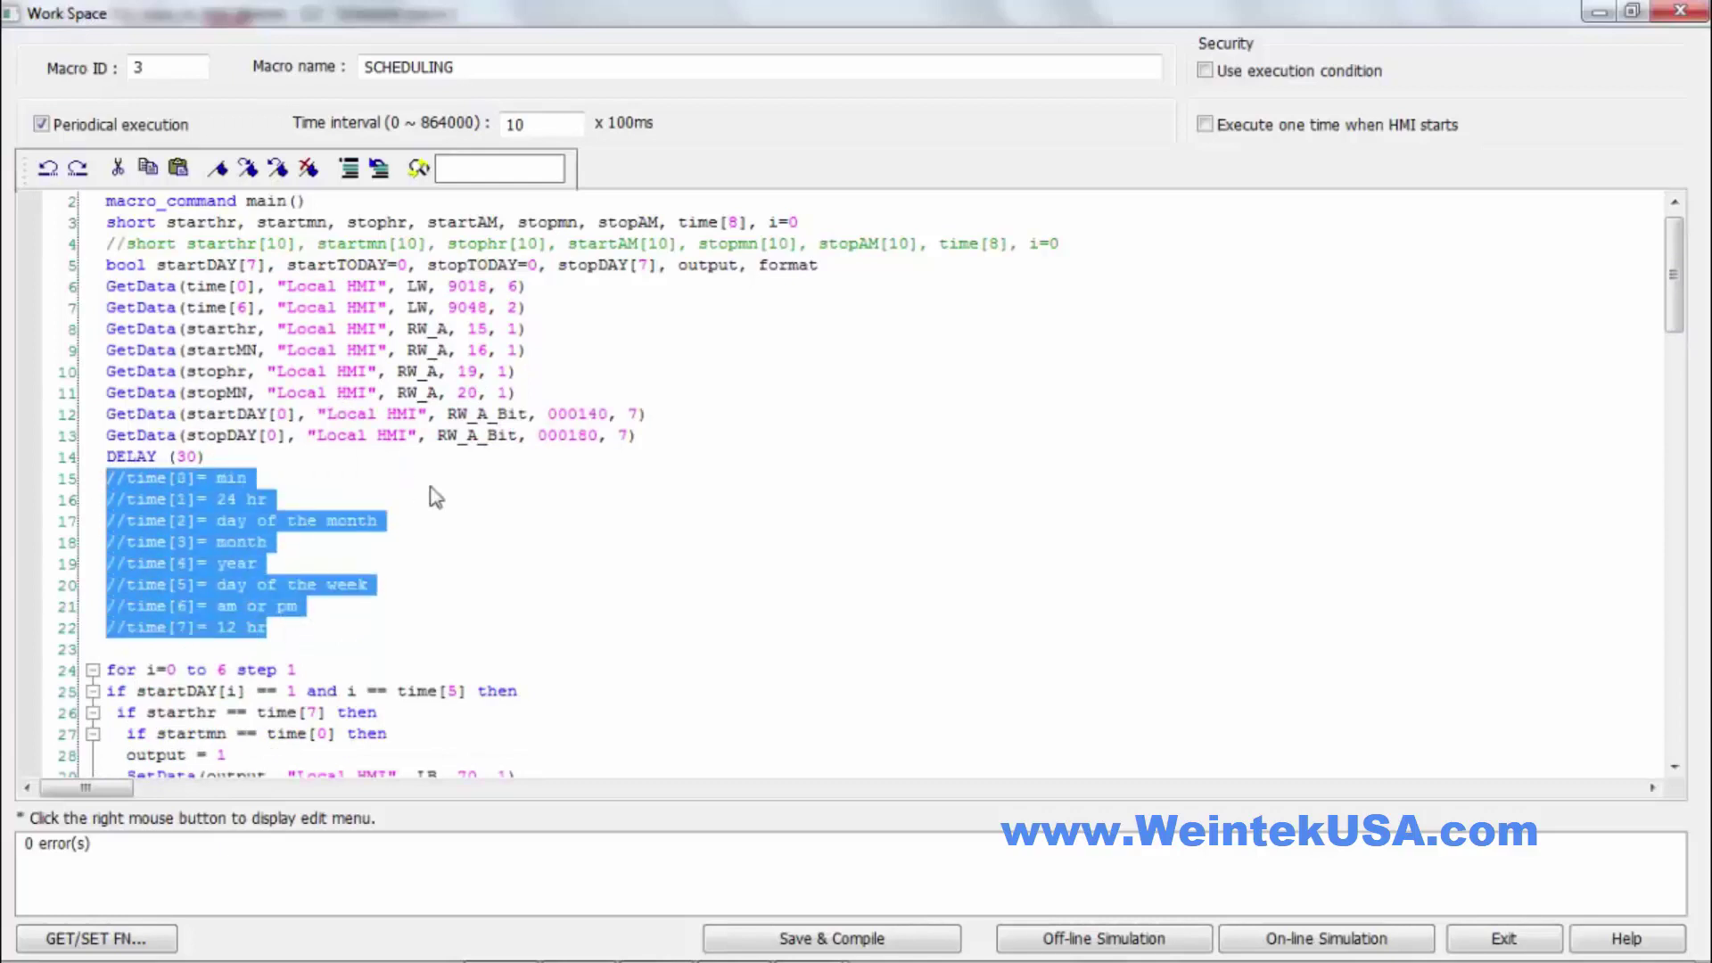
left_click(439, 500)
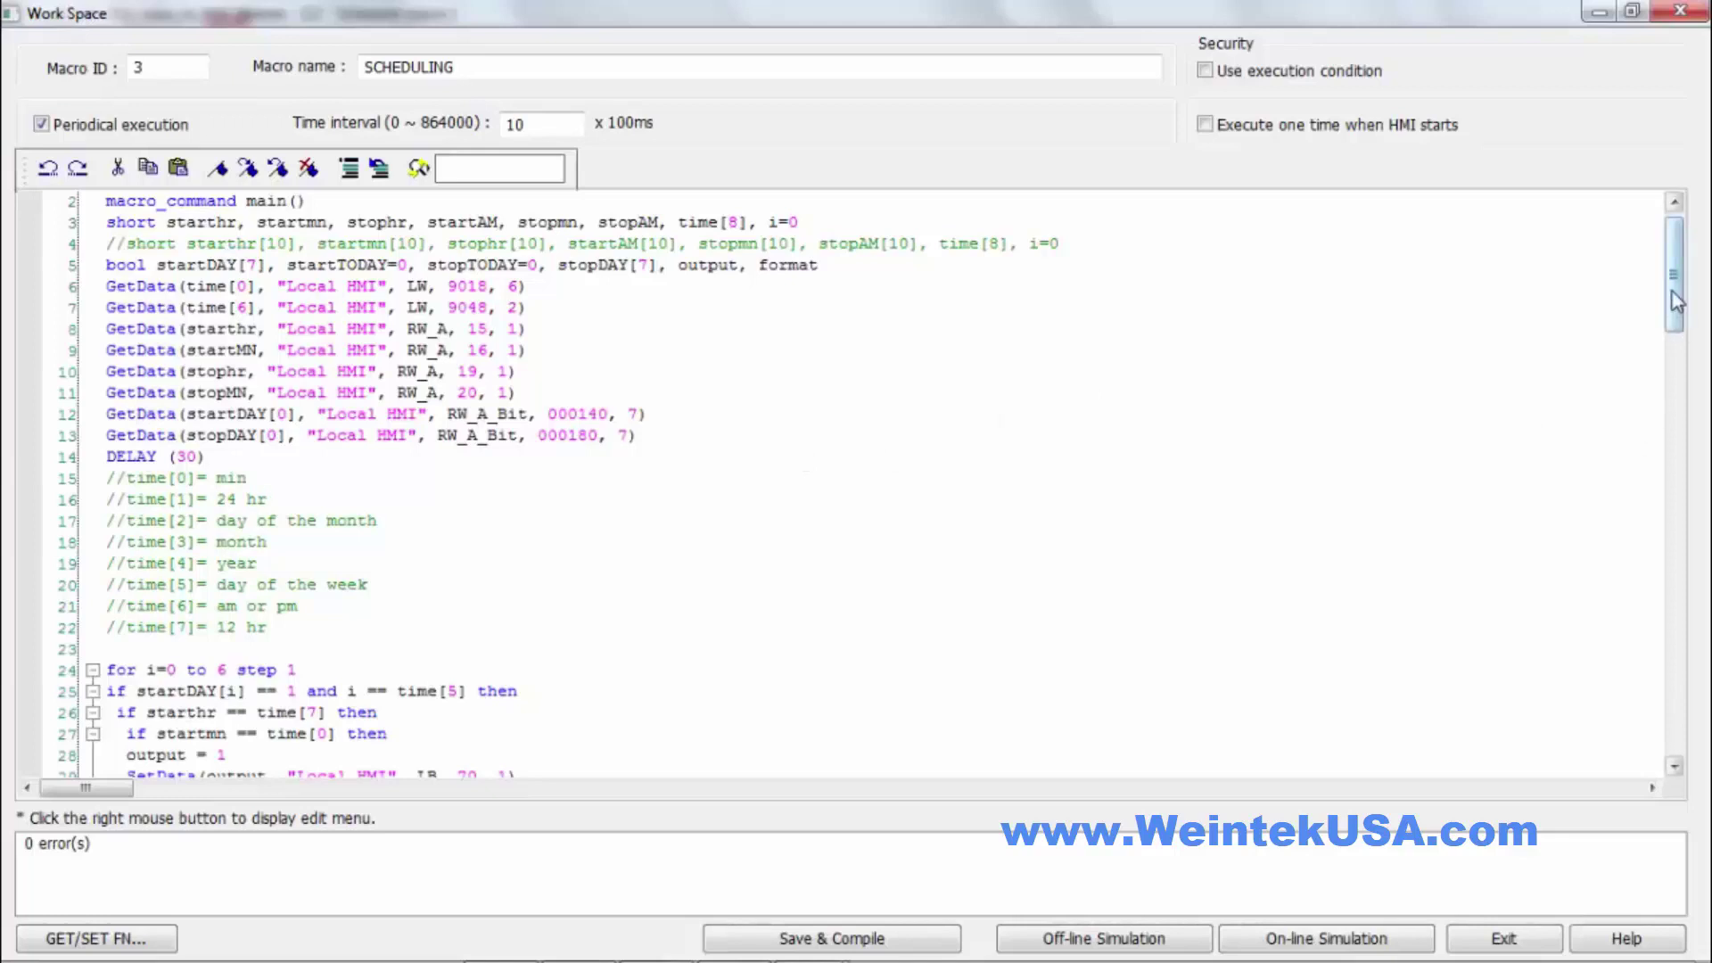
left_click_drag(1677, 301, 1686, 395)
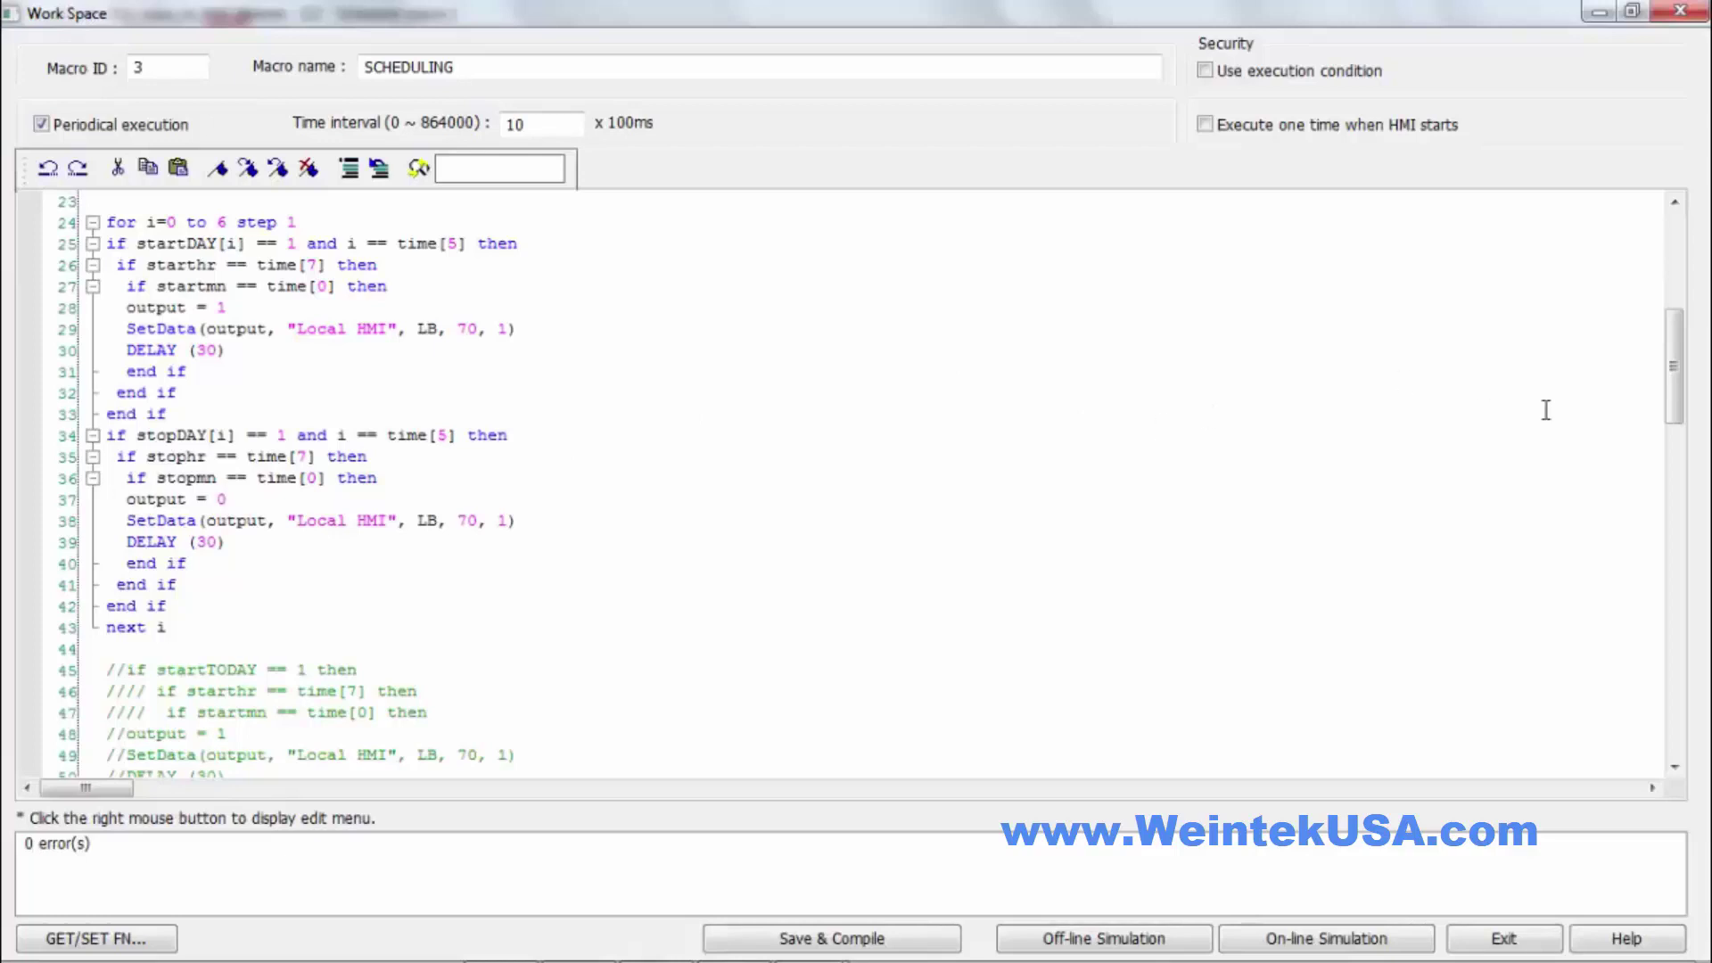
left_click_drag(1673, 388, 1670, 246)
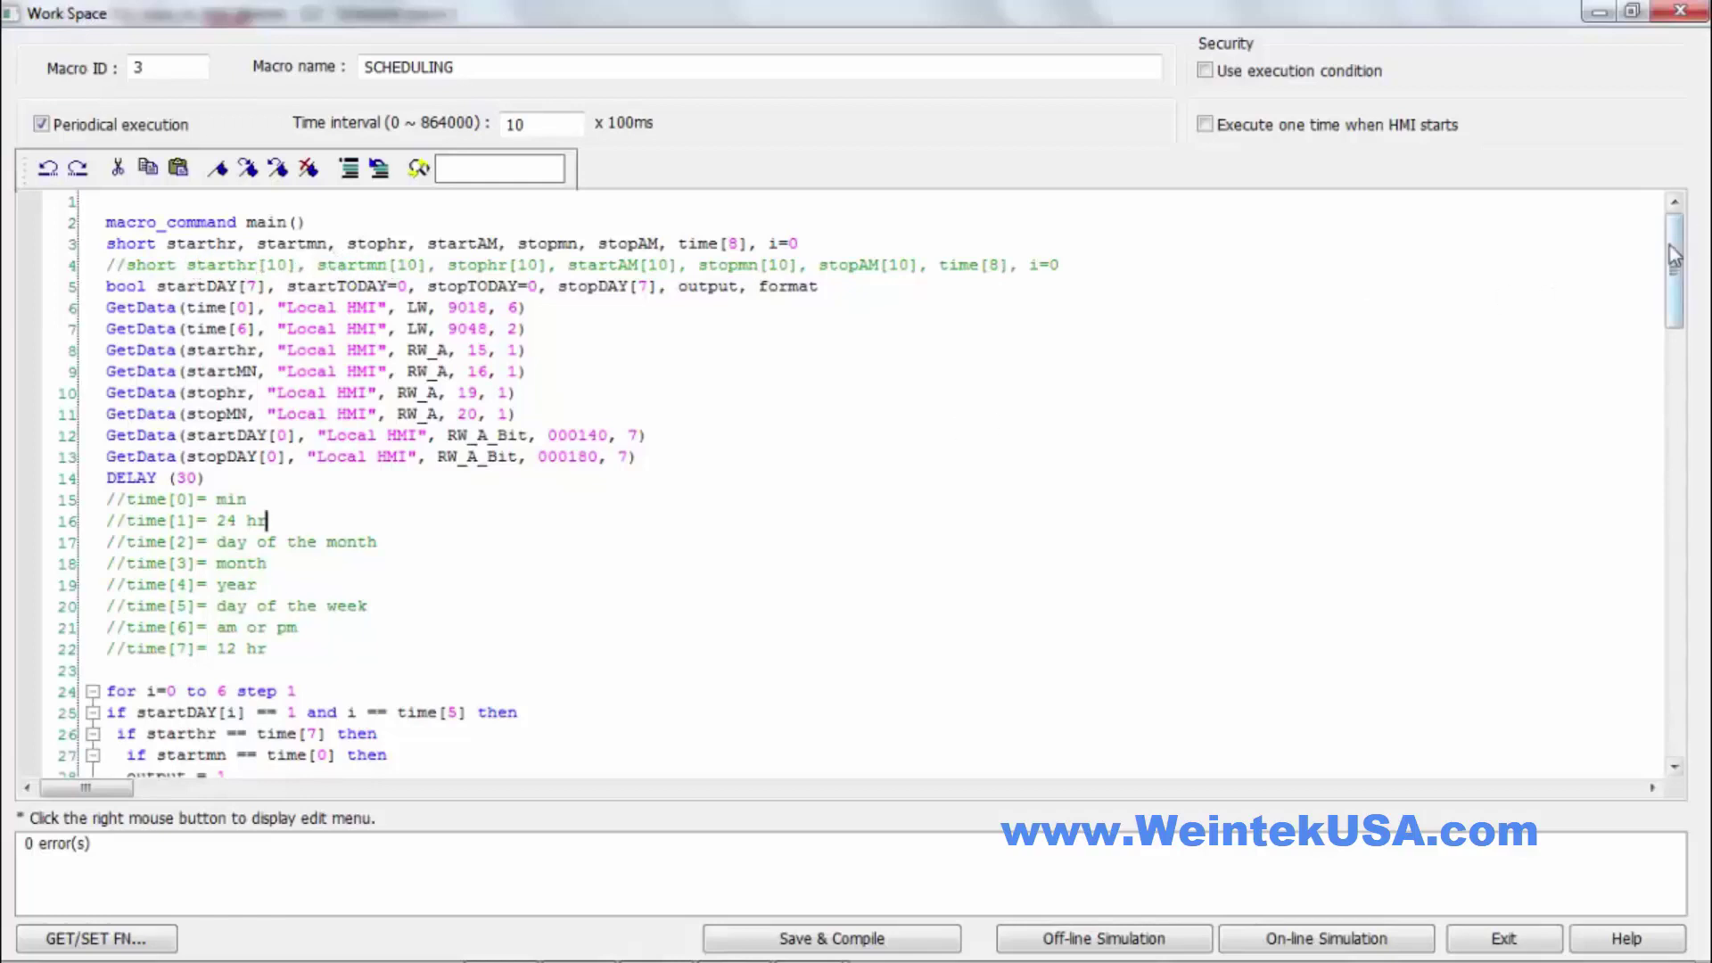
left_click_drag(1677, 258, 1682, 320)
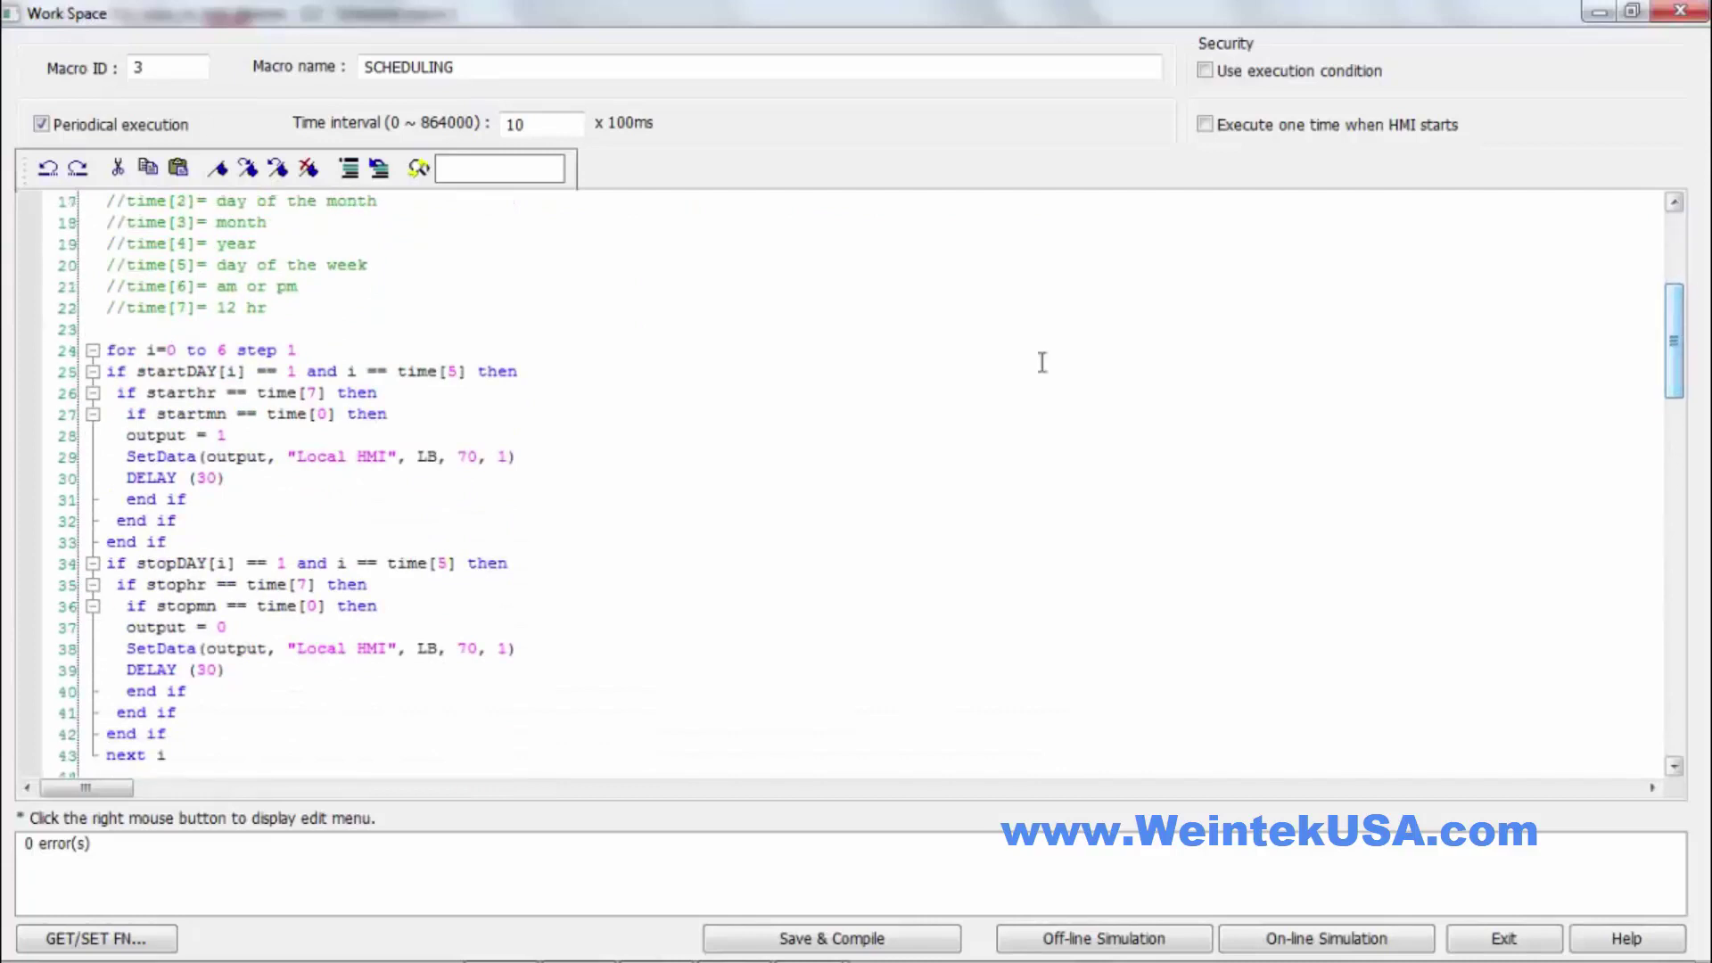
left_click(217, 393)
type("[i]")
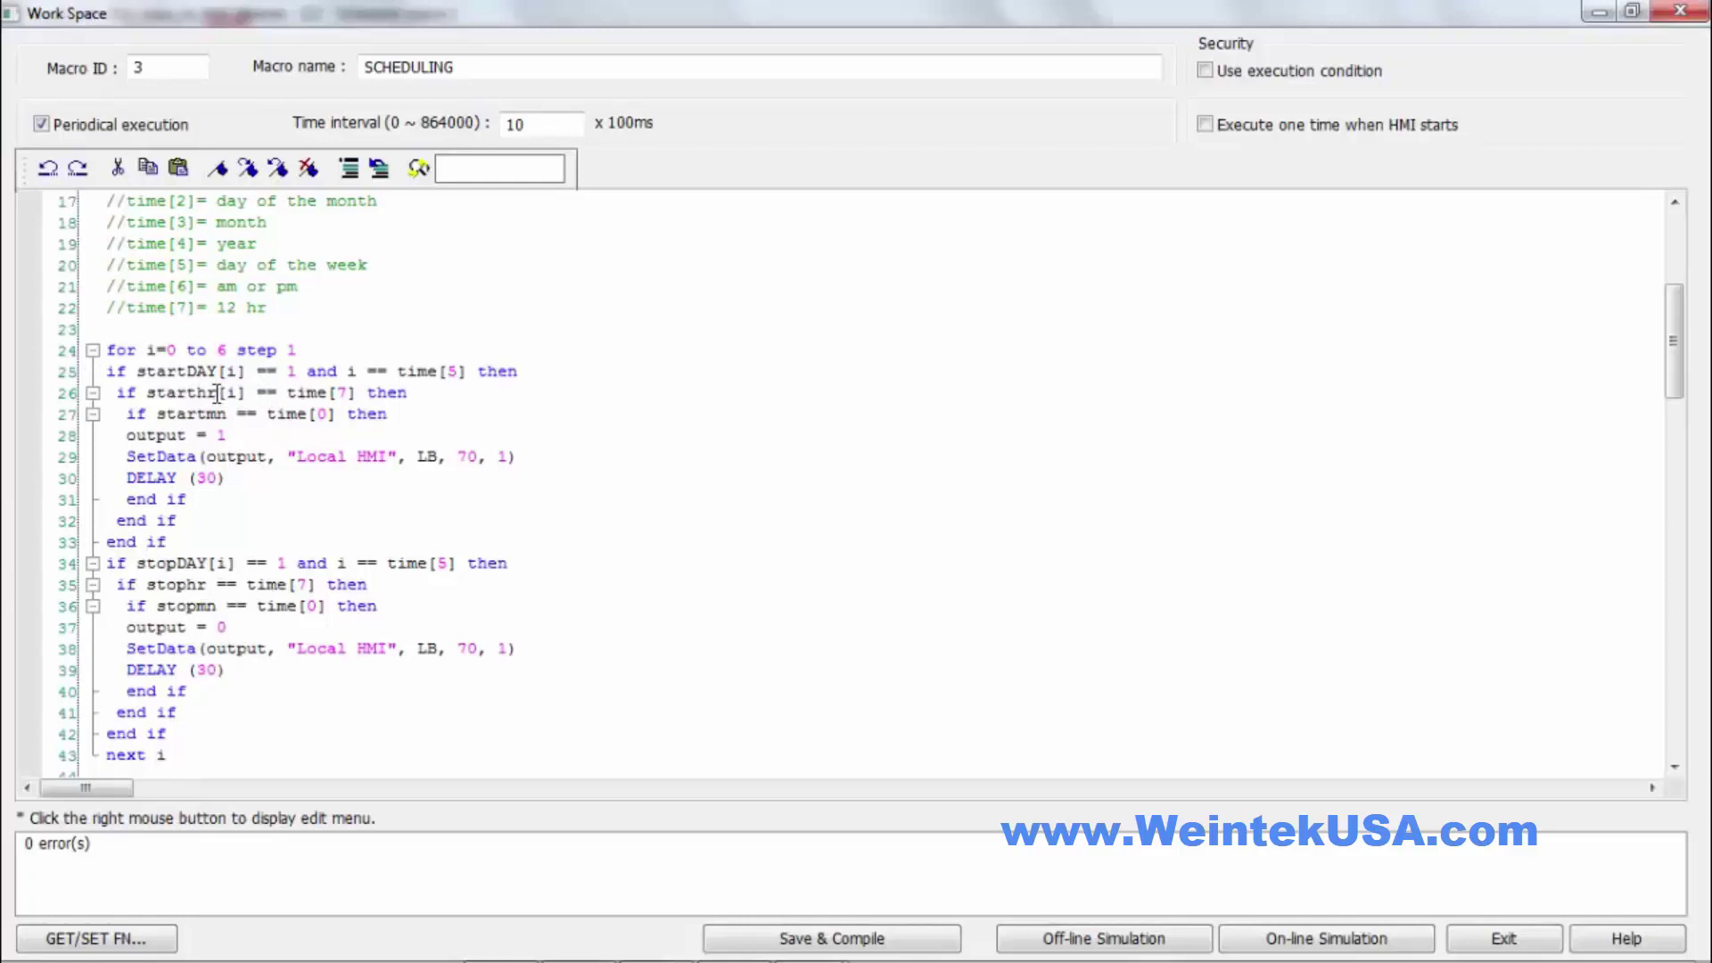
key("BackSpace")
key("BackSpace")
key("BackSpace")
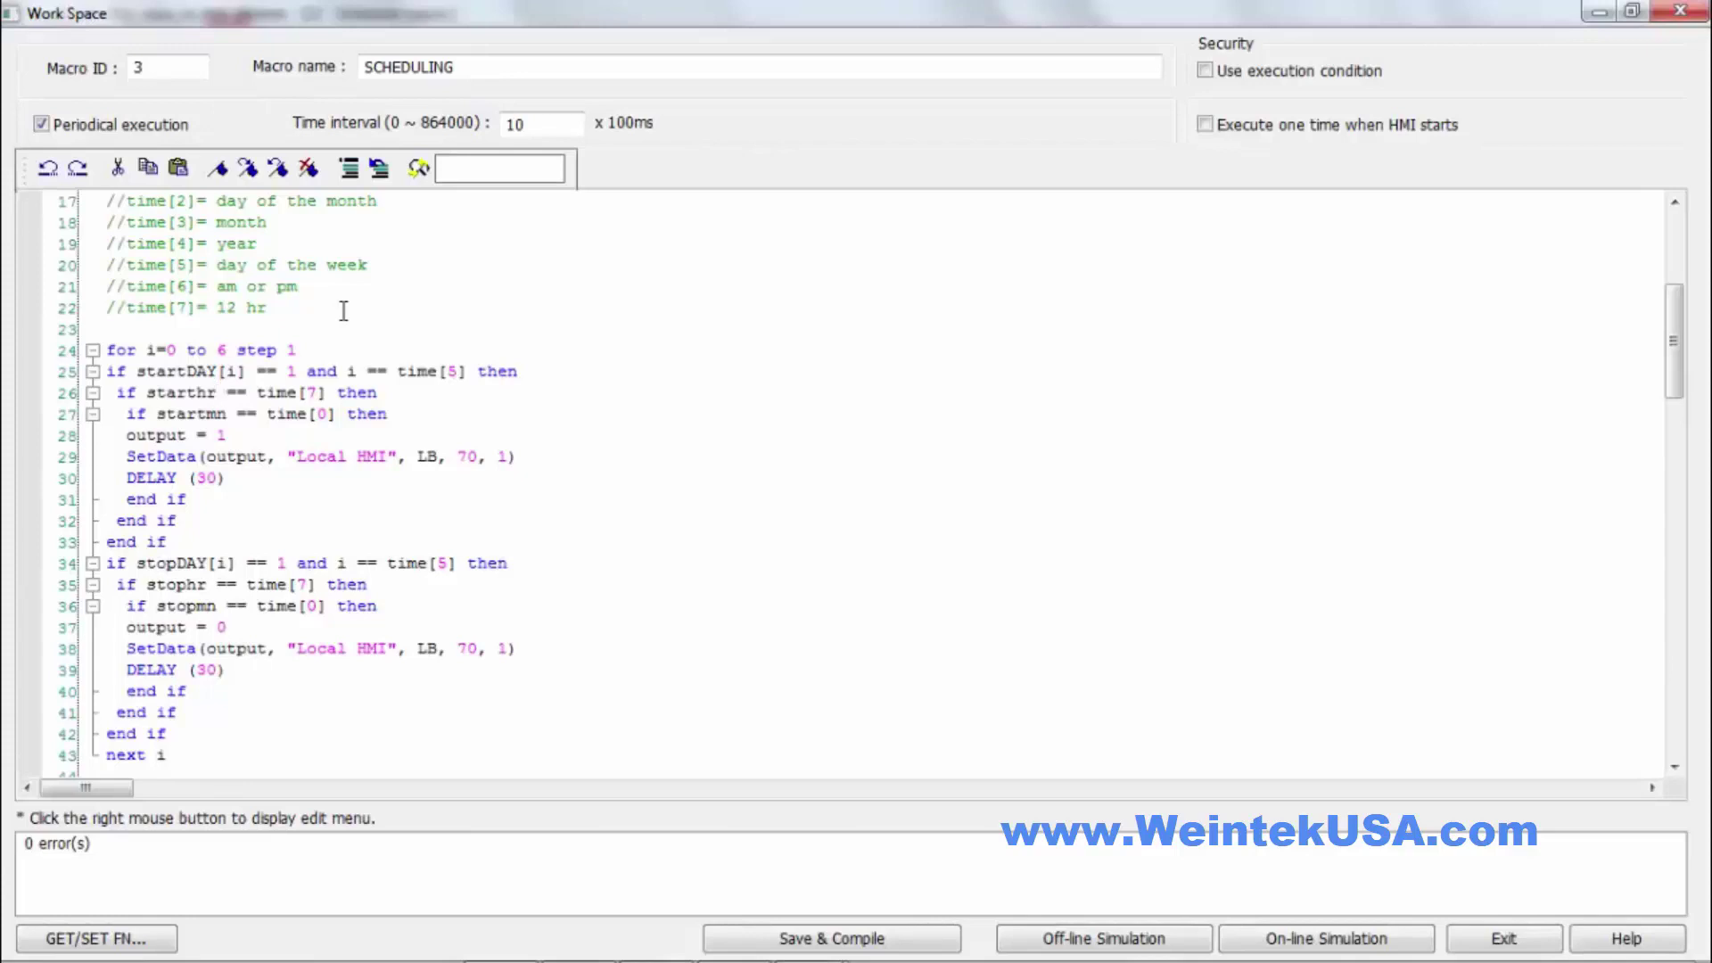
Step: Uncomment the ten-step loop on lines 86–96 at the end of SCHEDULING
left_click_drag(1675, 332, 1674, 576)
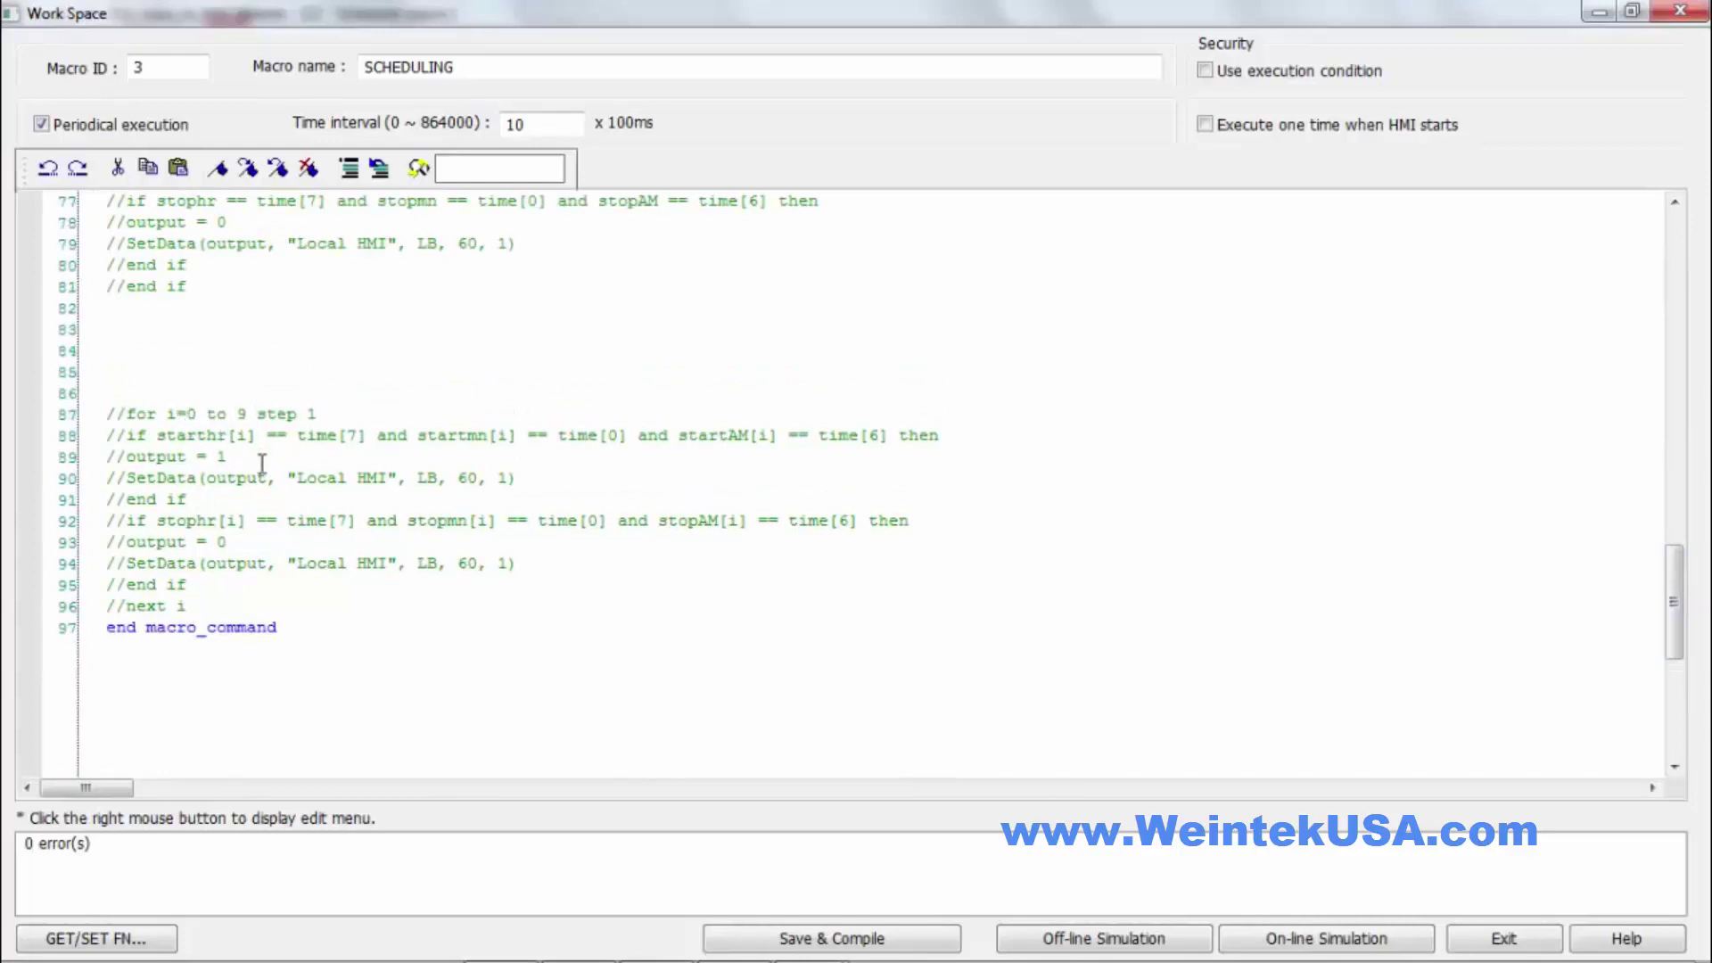
left_click_drag(214, 606, 98, 397)
left_click(379, 169)
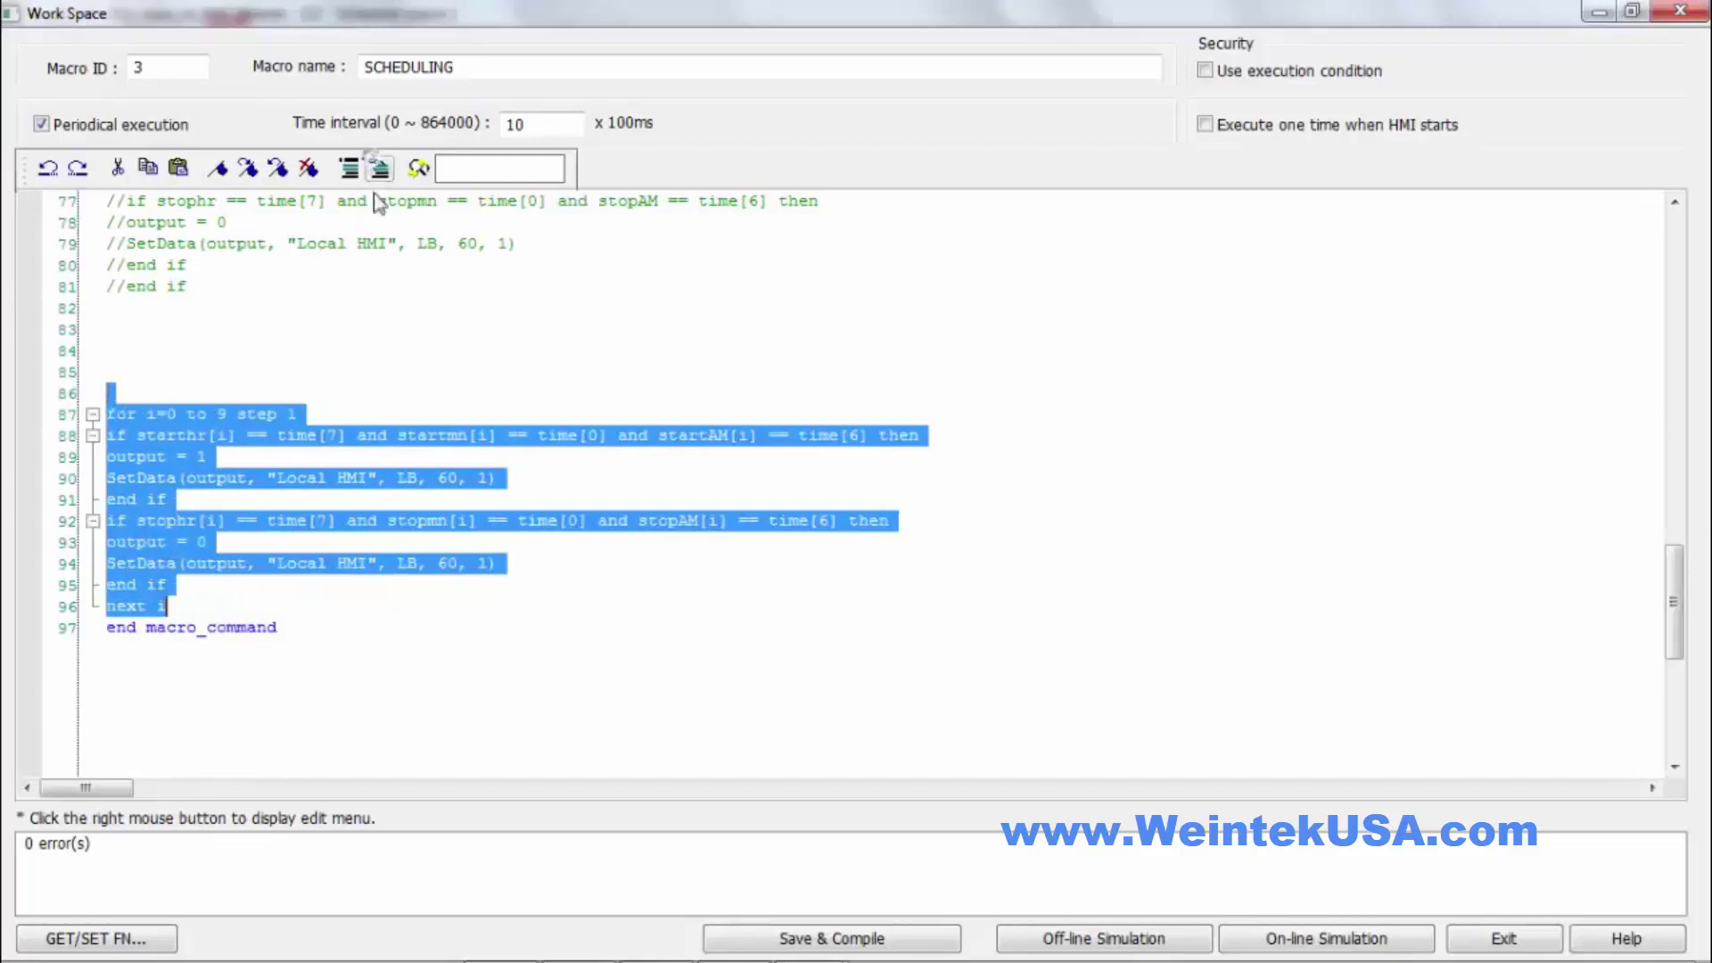
left_click(381, 282)
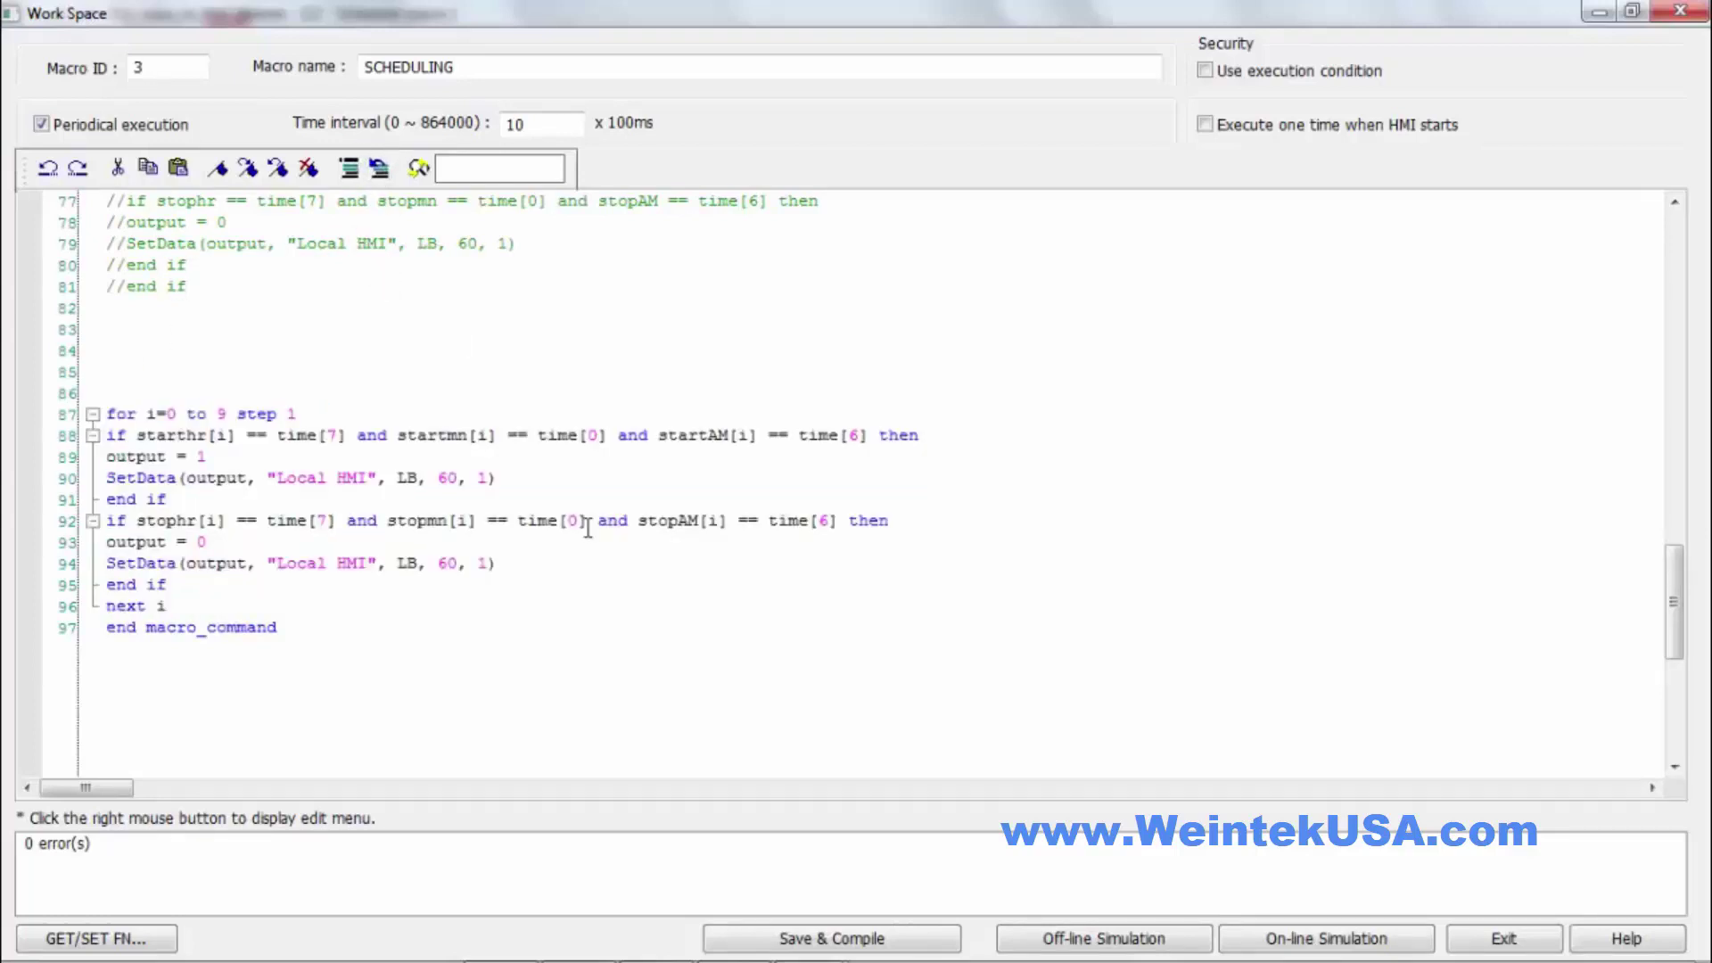